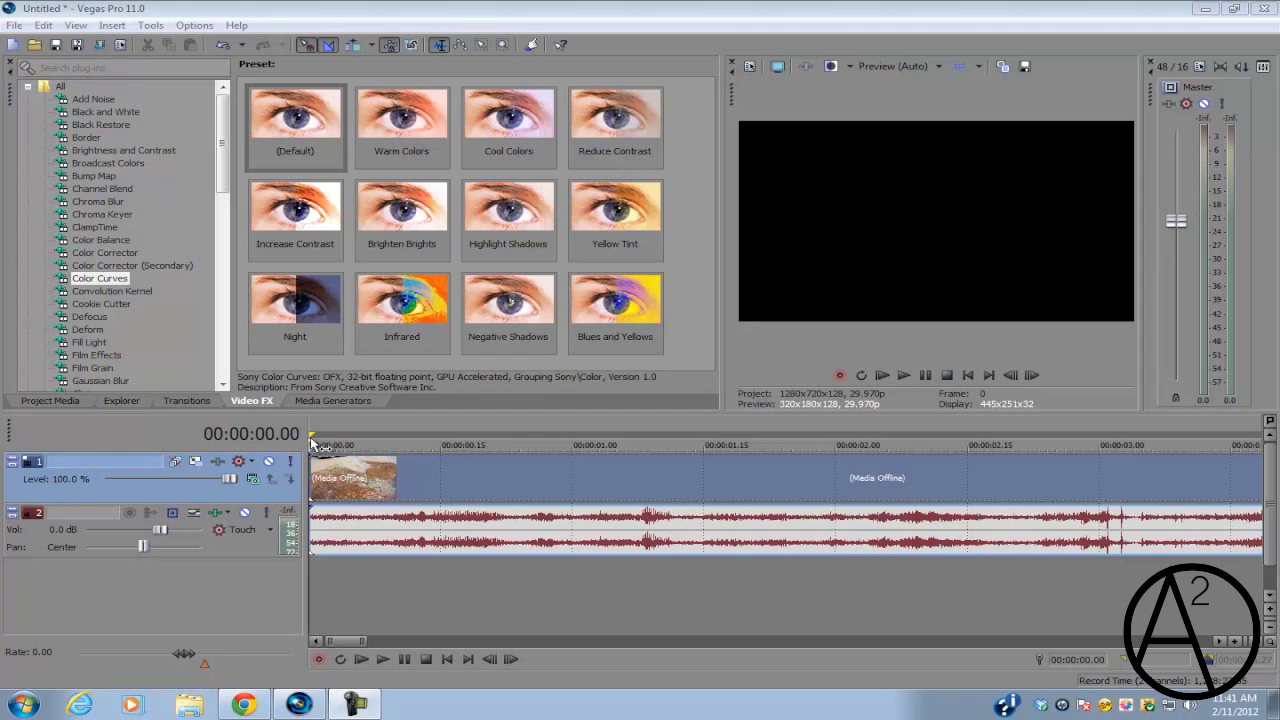
Once the media reconnects, zoom into the timeline start and check the clip's fade-in handle
{"action": "scroll", "coordinate": [427, 472], "scroll_direction": "up", "scroll_amount": 3}
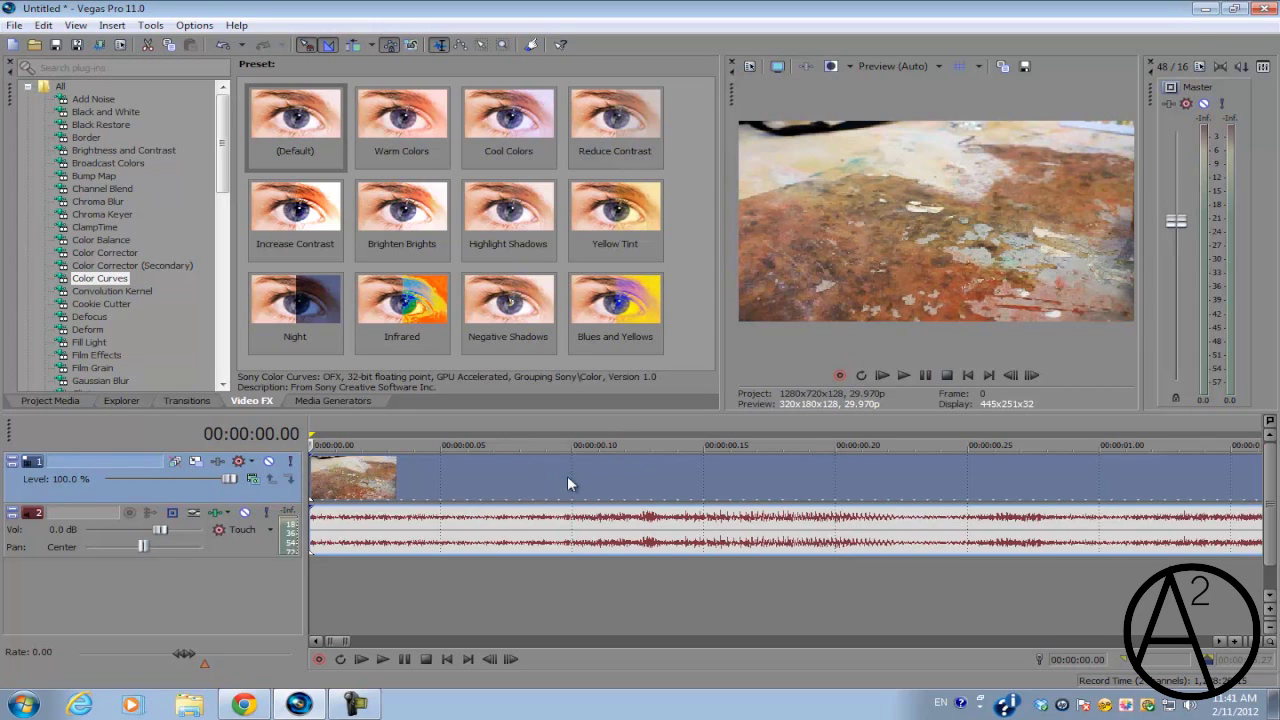
{"action": "left_click_drag", "start_coordinate": [310, 461], "coordinate": [310, 461]}
Lower the audio event's gain to -8.4 dB
{"action": "scroll", "coordinate": [343, 466], "scroll_direction": "down", "scroll_amount": 2}
{"action": "scroll", "coordinate": [497, 464], "scroll_direction": "down", "scroll_amount": 5}
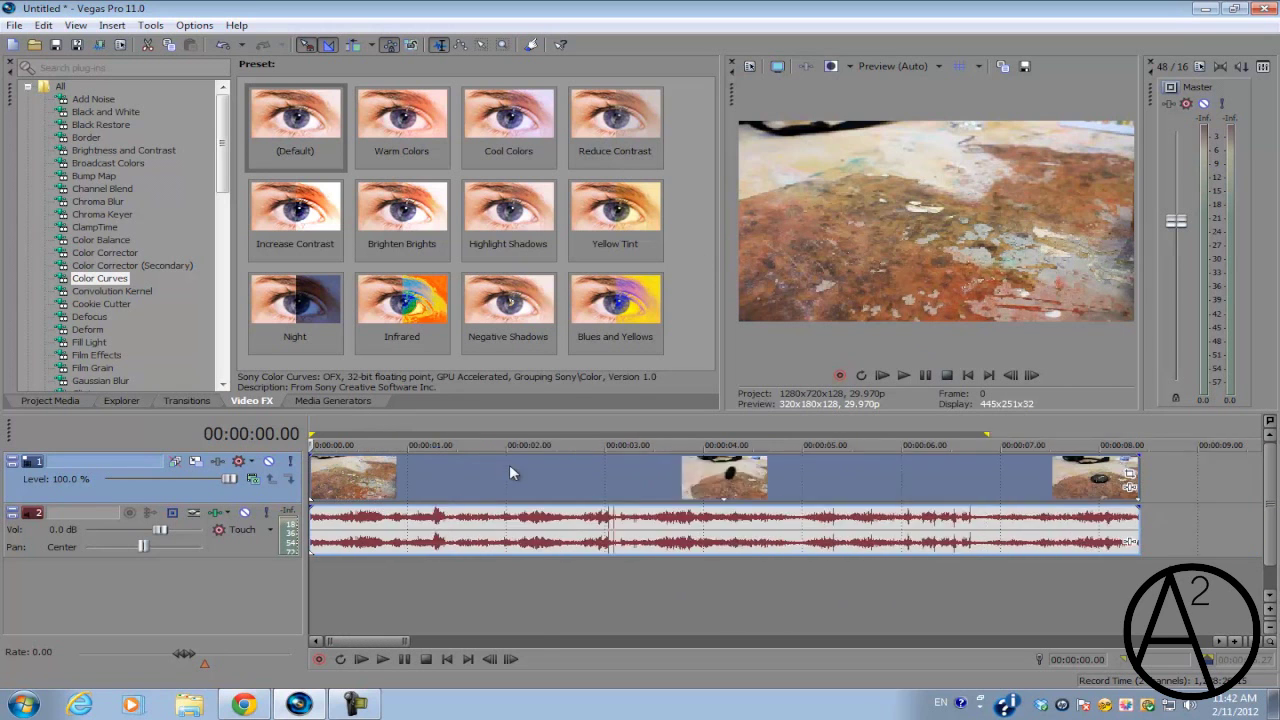
{"action": "left_click", "coordinate": [400, 474]}
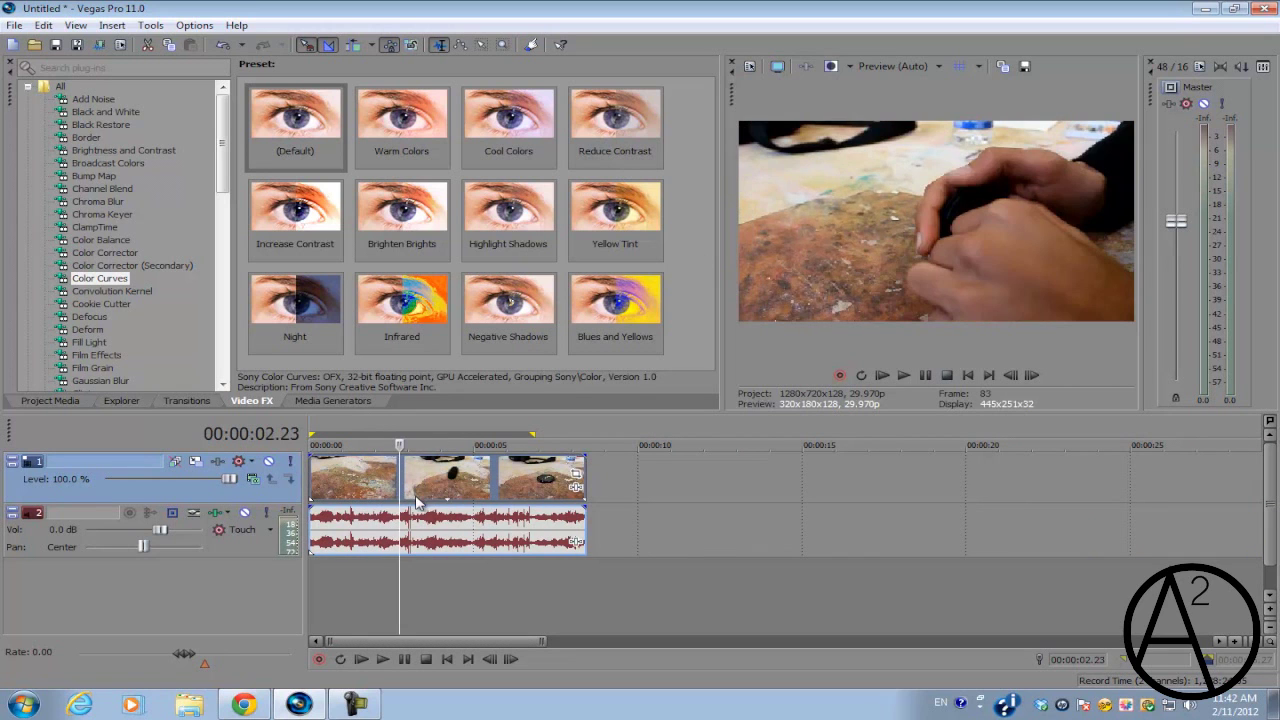
{"action": "left_click_drag", "start_coordinate": [417, 507], "coordinate": [417, 545]}
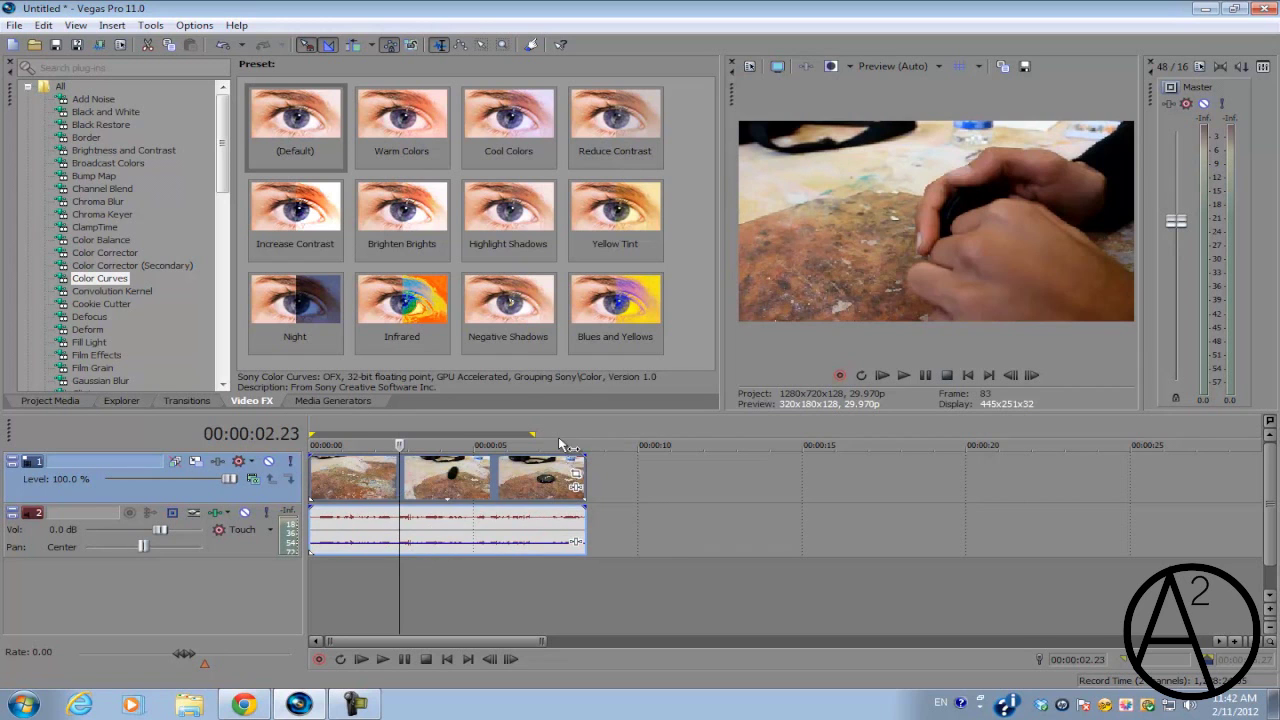
{"action": "scroll", "coordinate": [521, 483], "scroll_direction": "up", "scroll_amount": 3}
{"action": "scroll", "coordinate": [521, 482], "scroll_direction": "down", "scroll_amount": 1}
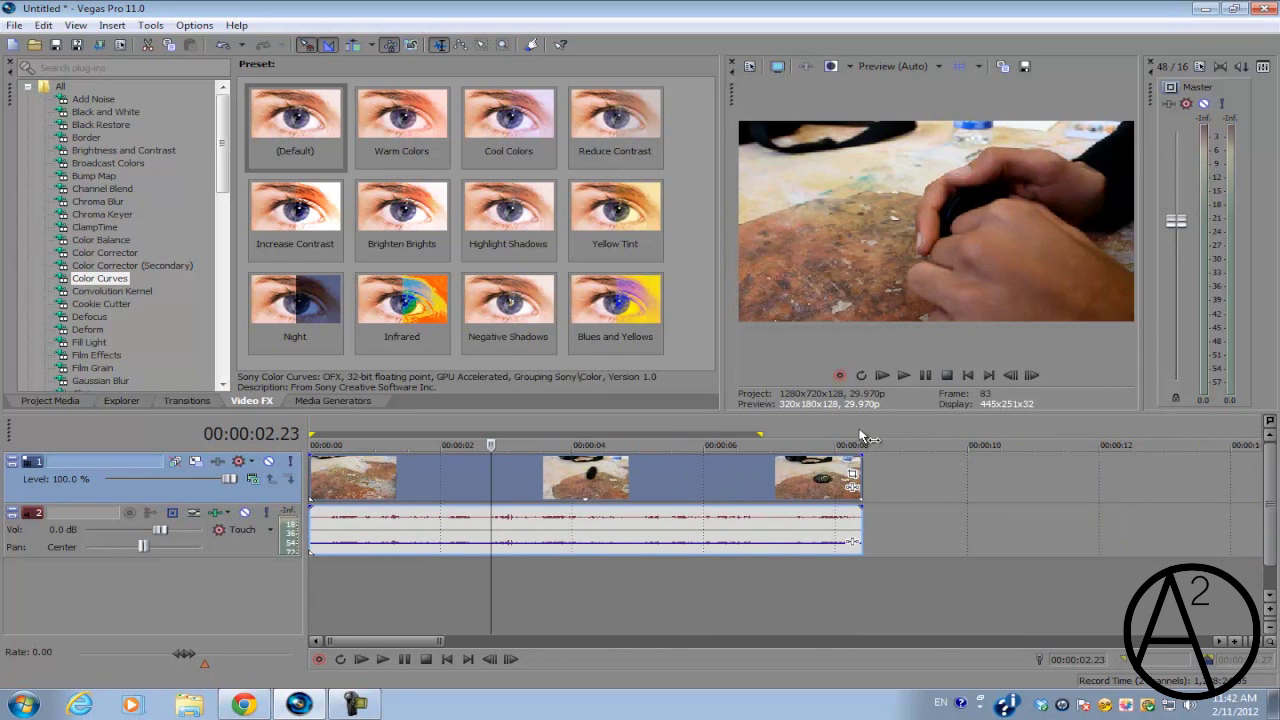
{"action": "left_click_drag", "start_coordinate": [862, 434], "coordinate": [646, 434]}
{"action": "left_click", "coordinate": [396, 590]}
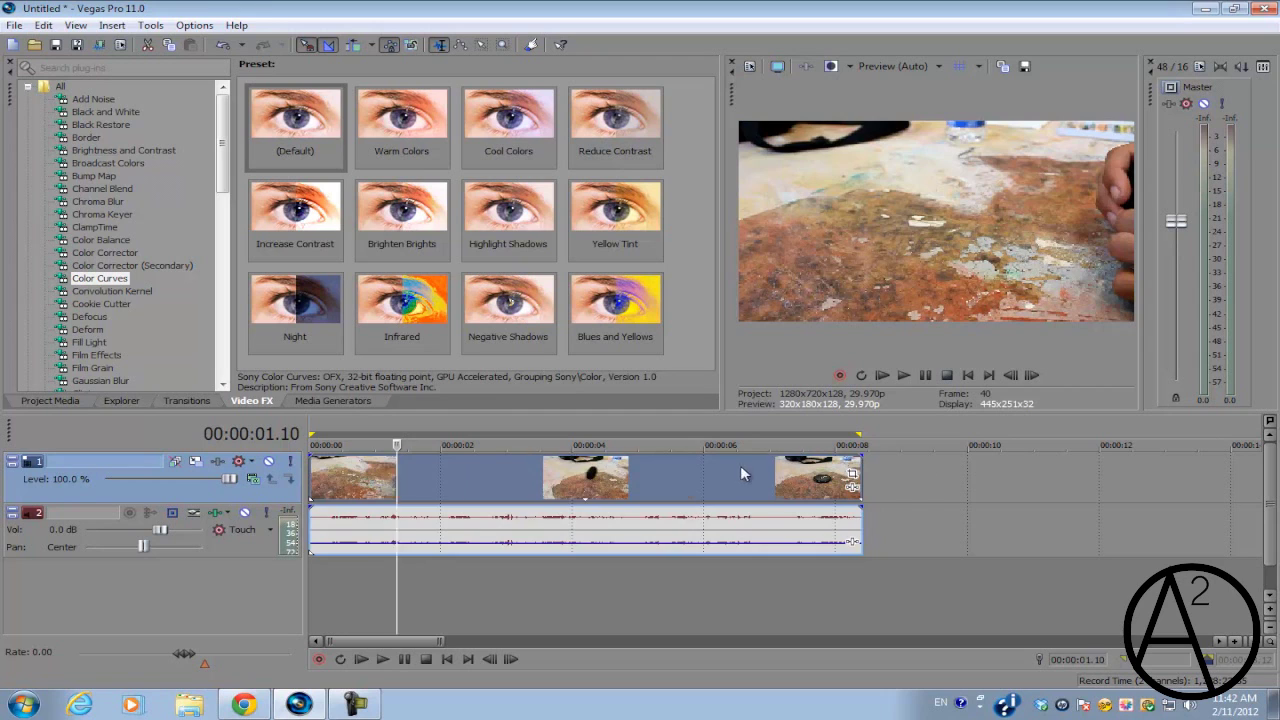
Ctrl-drag to time-stretch the video/audio event to about 33 seconds, then move it back to 0
{"action": "left_click_drag", "start_coordinate": [740, 465], "coordinate": [893, 463]}
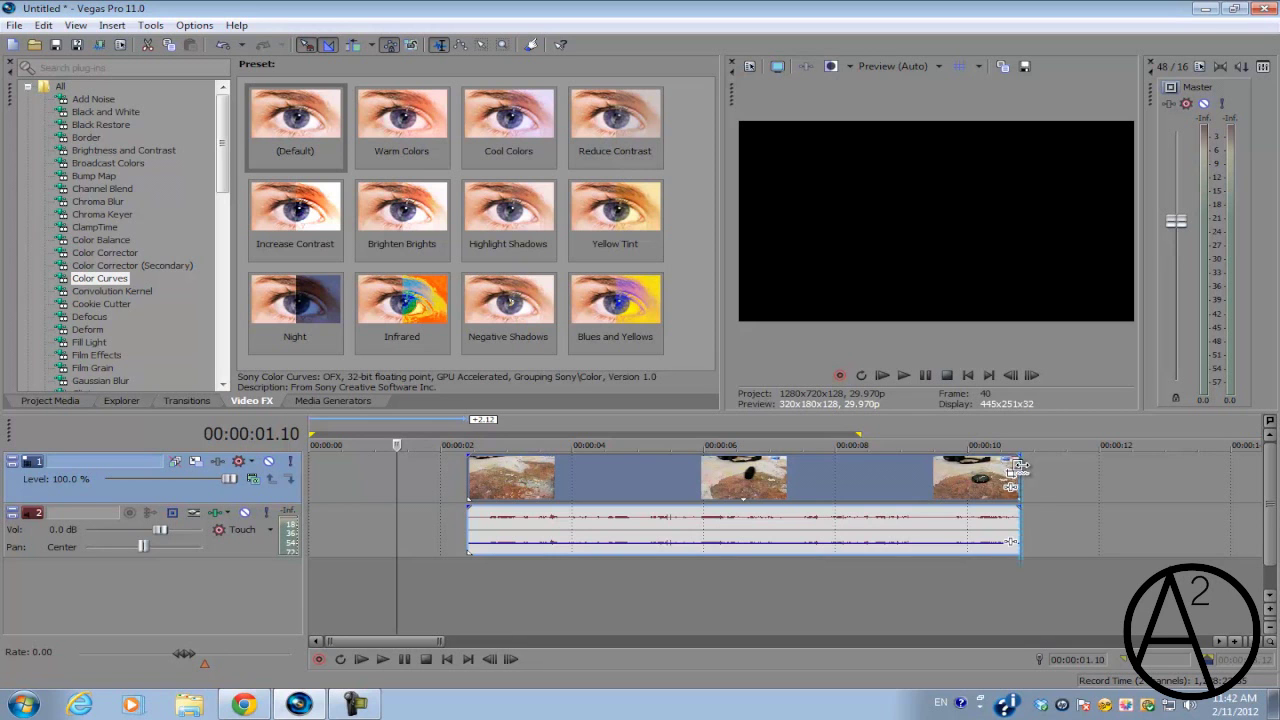
{"action": "left_click_drag", "start_coordinate": [1018, 465], "coordinate": [1064, 465]}
{"action": "scroll", "coordinate": [716, 476], "scroll_direction": "down", "scroll_amount": 3}
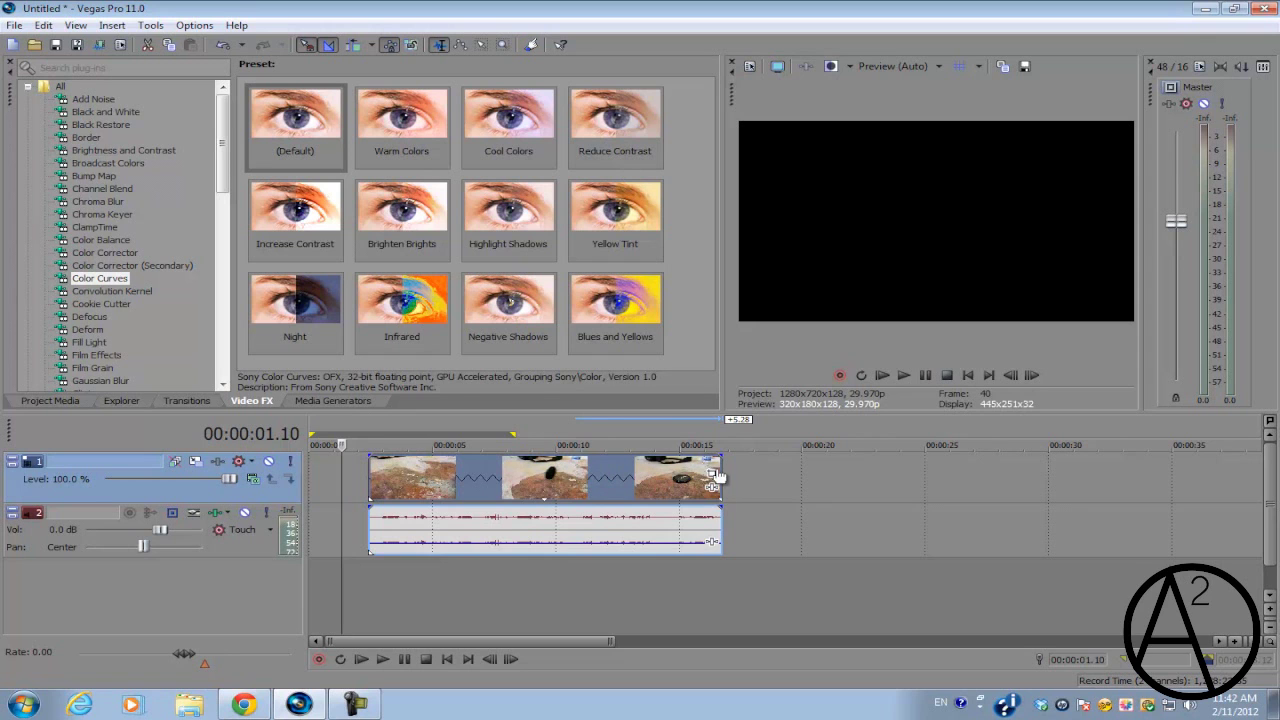
{"action": "left_click_drag", "start_coordinate": [720, 470], "coordinate": [1233, 471]}
{"action": "left_click_drag", "start_coordinate": [1038, 500], "coordinate": [836, 507]}
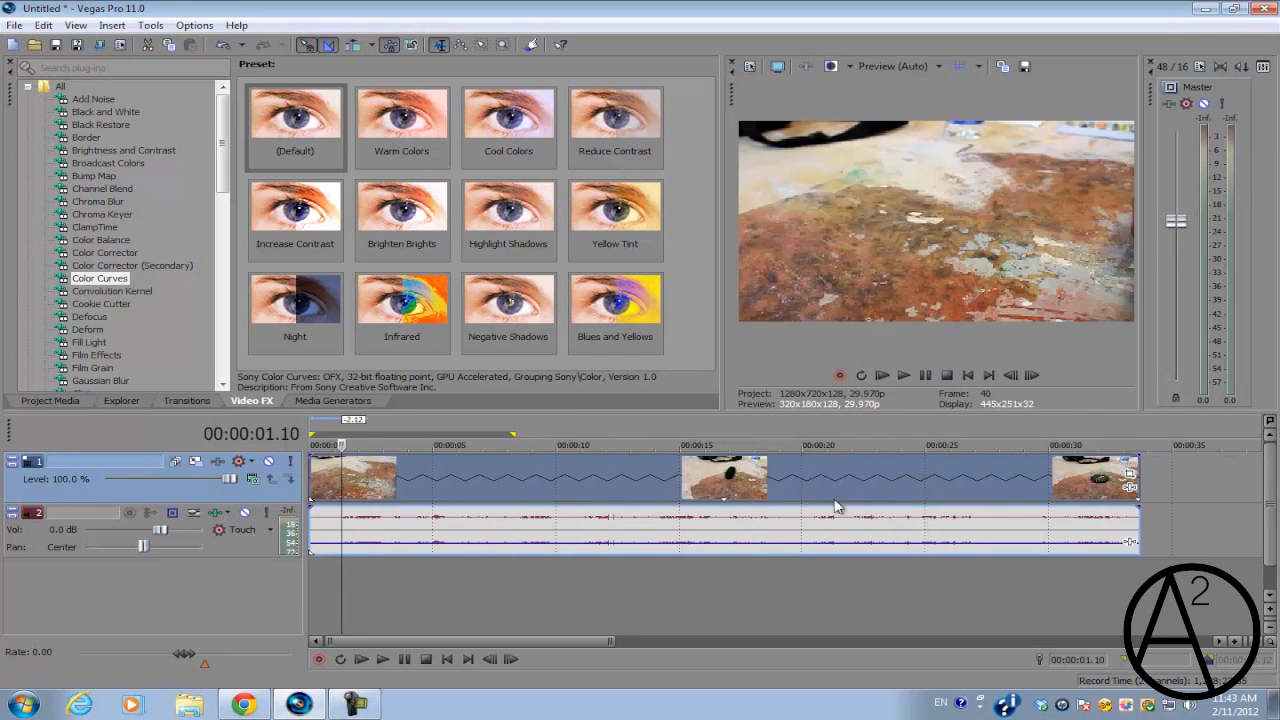
{"action": "key", "text": "Home"}
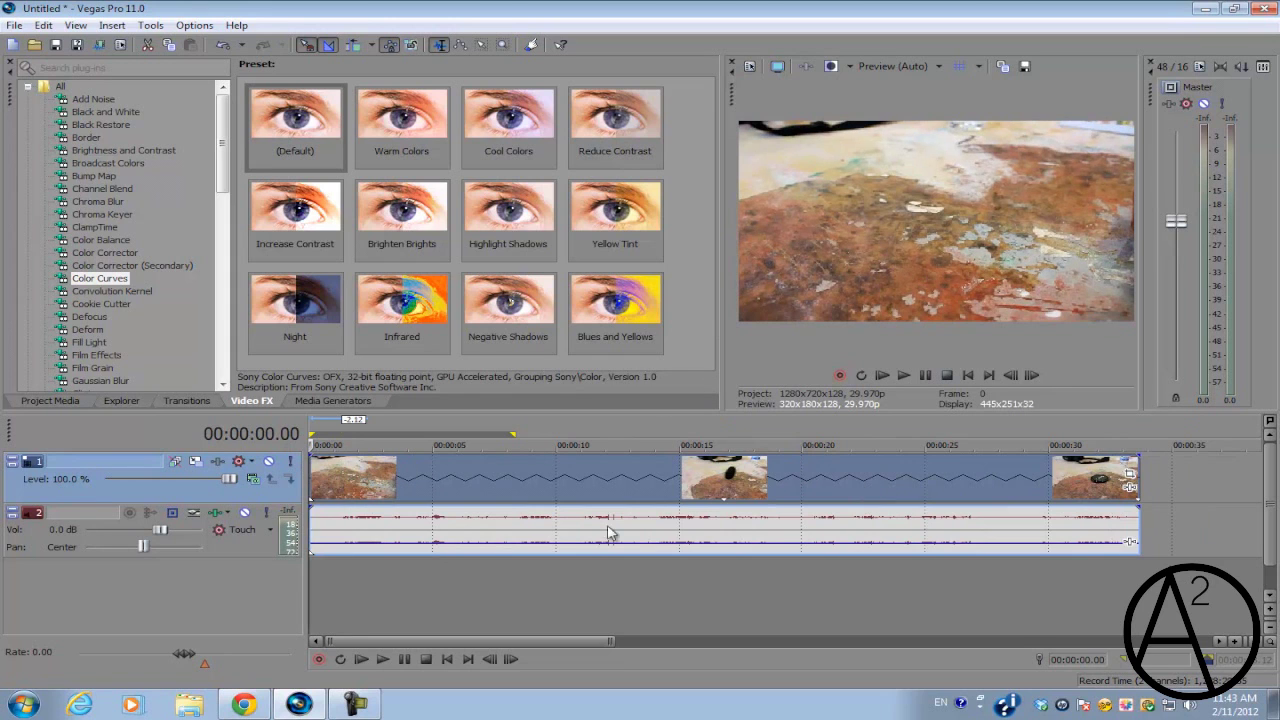
{"action": "scroll", "coordinate": [655, 489], "scroll_direction": "down", "scroll_amount": 3}
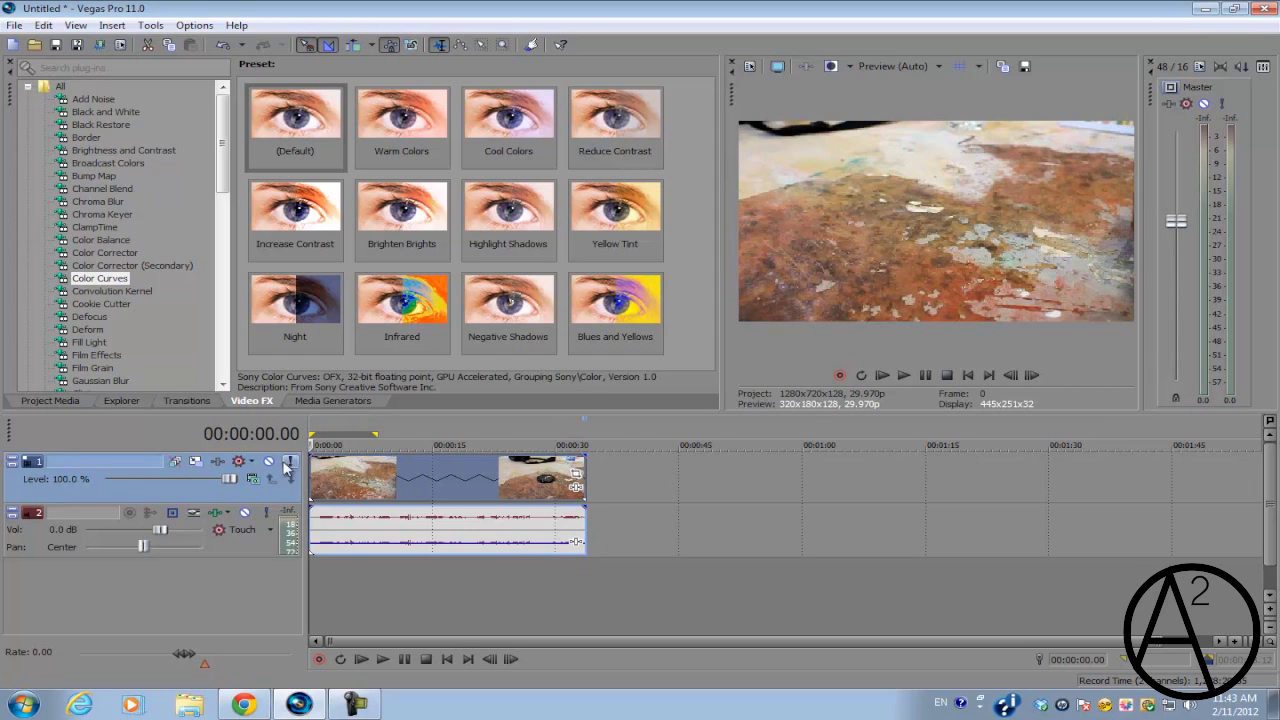
Preview the slowed clip from about 3 and 9.23 seconds, then return to the start
{"action": "scroll", "coordinate": [341, 467], "scroll_direction": "up", "scroll_amount": 4}
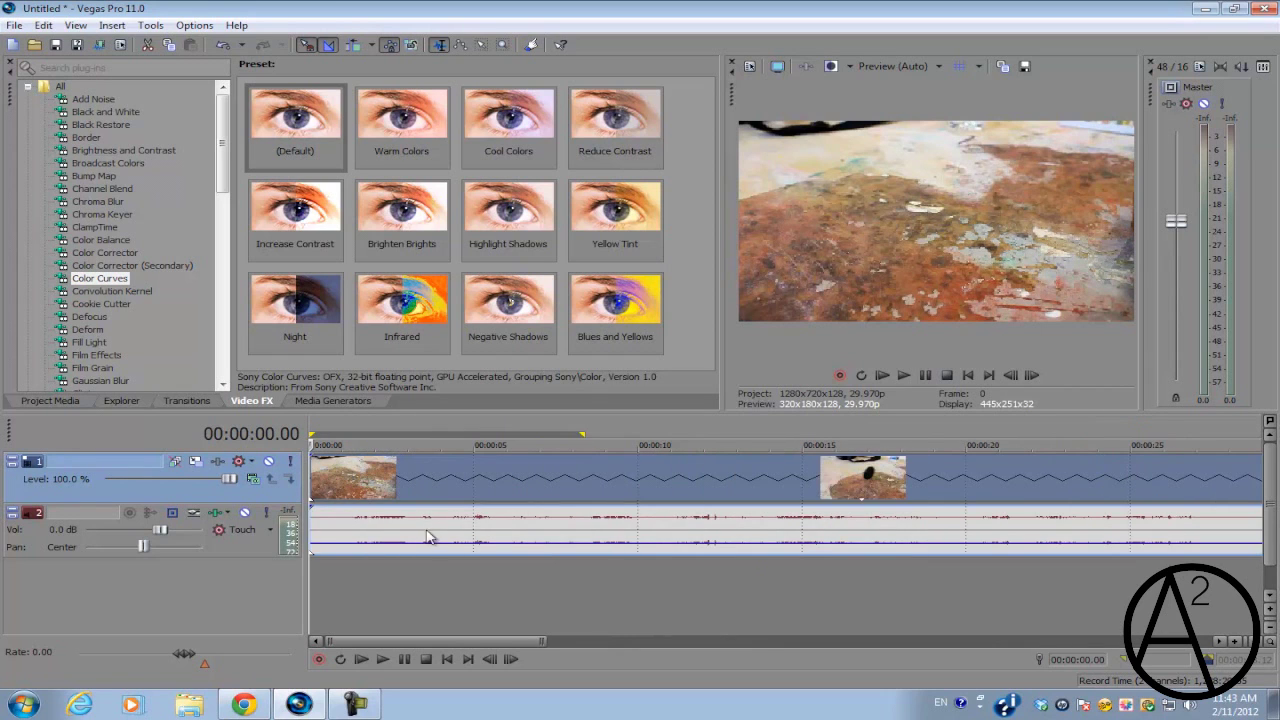
{"action": "scroll", "coordinate": [750, 490], "scroll_direction": "down", "scroll_amount": 3}
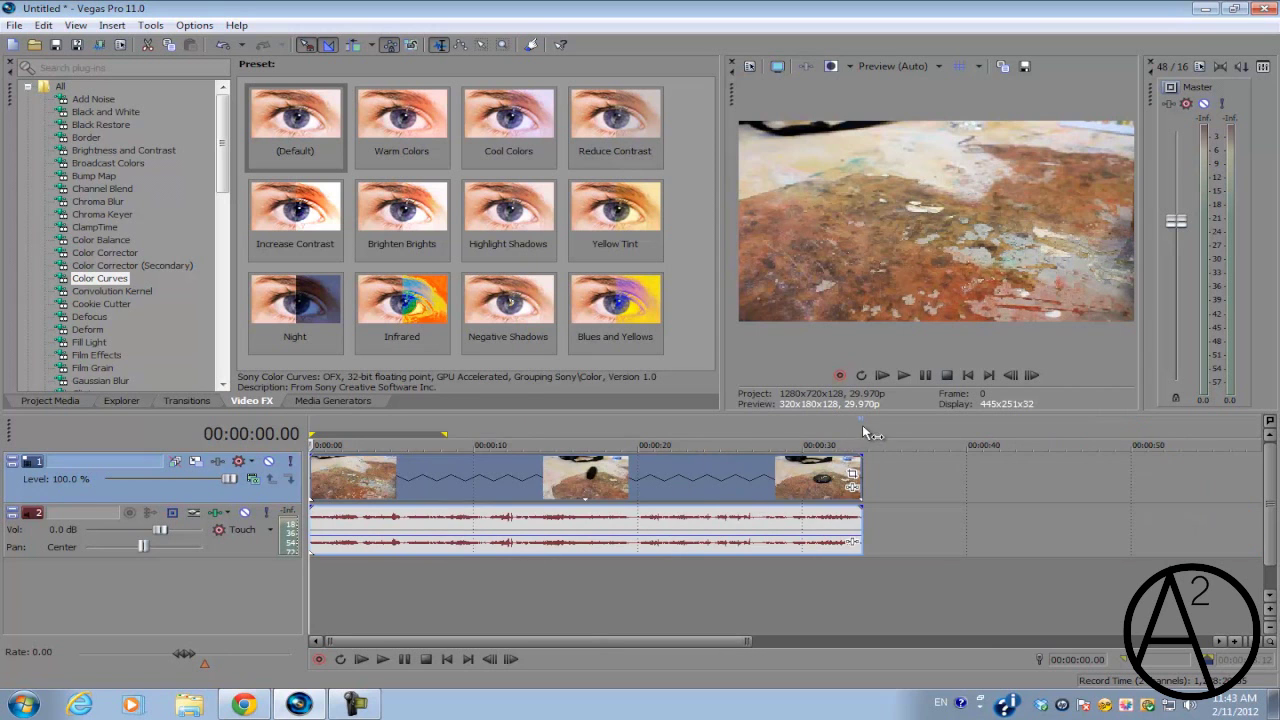
{"action": "double_click", "coordinate": [370, 480]}
{"action": "left_click", "coordinate": [370, 480]}
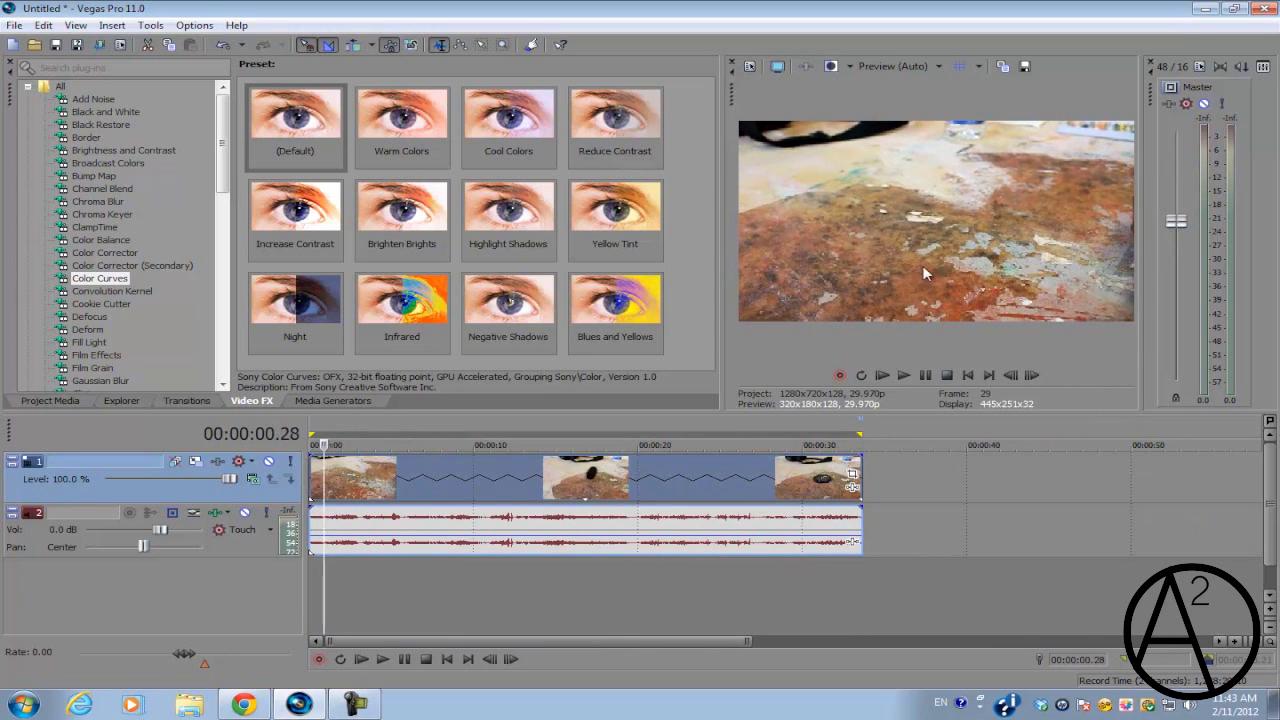
{"action": "key", "text": "space"}
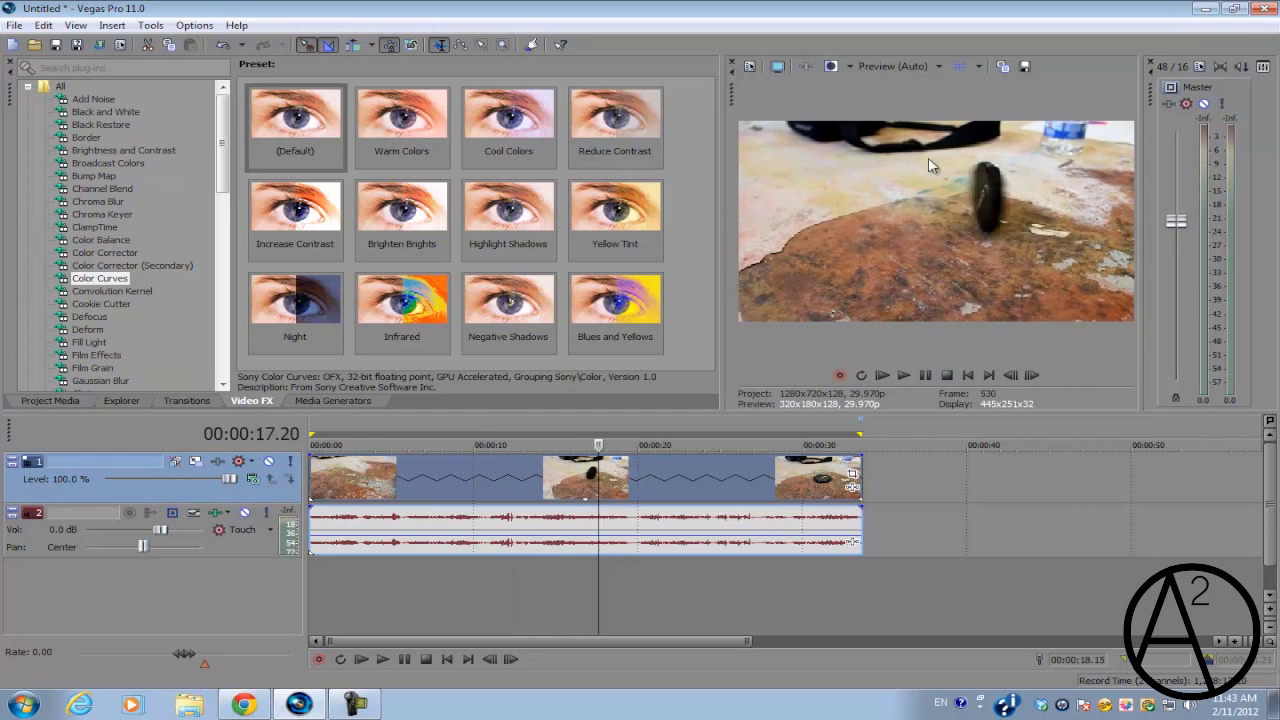
{"action": "left_click_drag", "start_coordinate": [669, 495], "coordinate": [311, 495]}
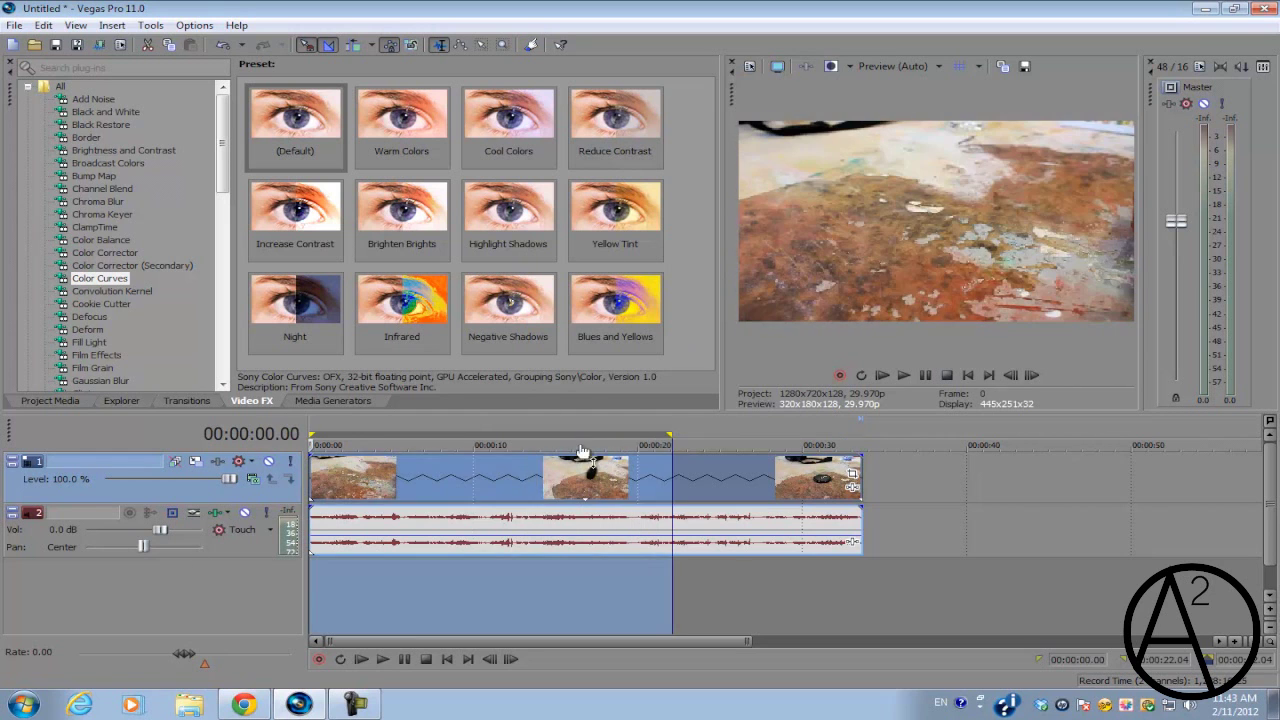
{"action": "left_click", "coordinate": [470, 500]}
{"action": "key", "text": "space"}
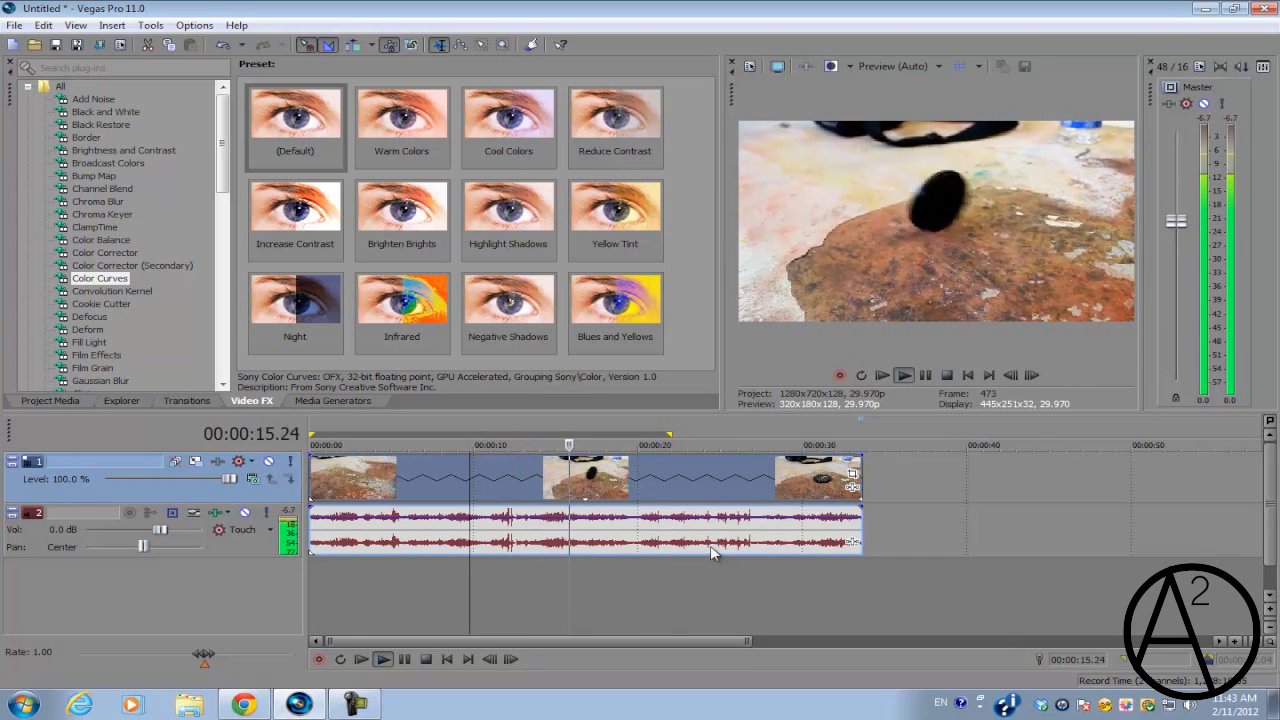
{"action": "left_click", "coordinate": [946, 374]}
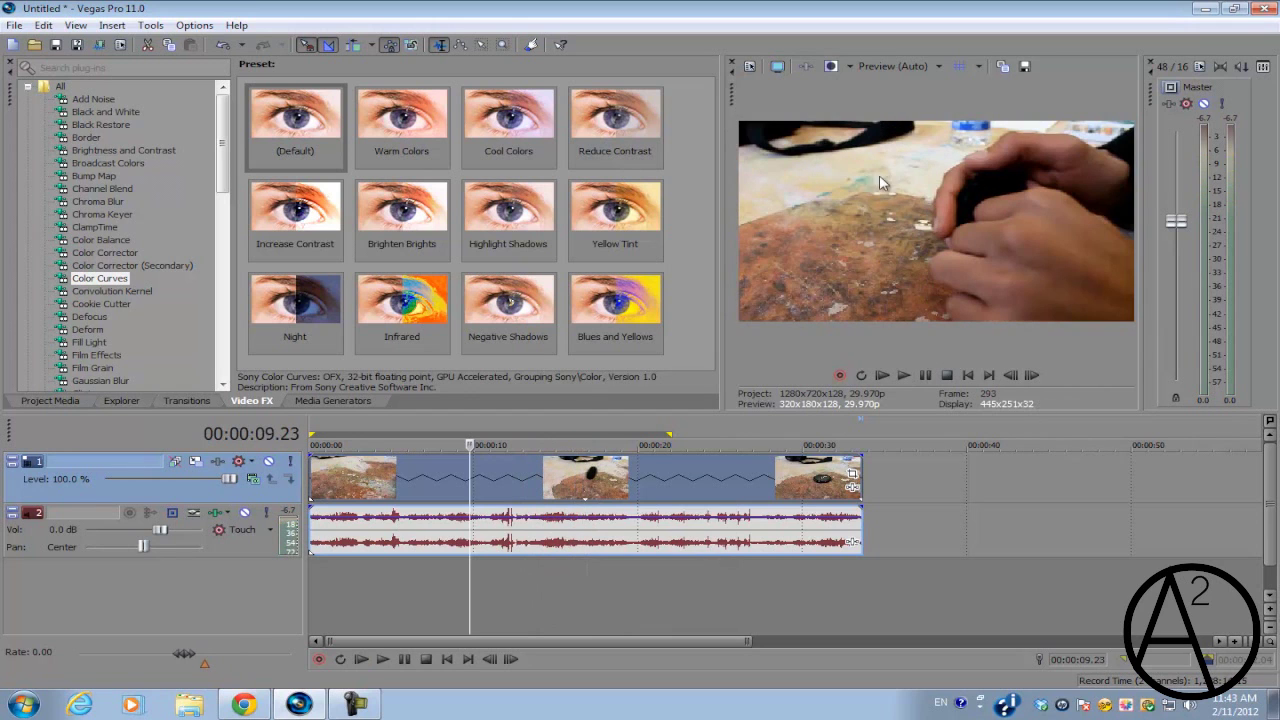
{"action": "left_click", "coordinate": [306, 477]}
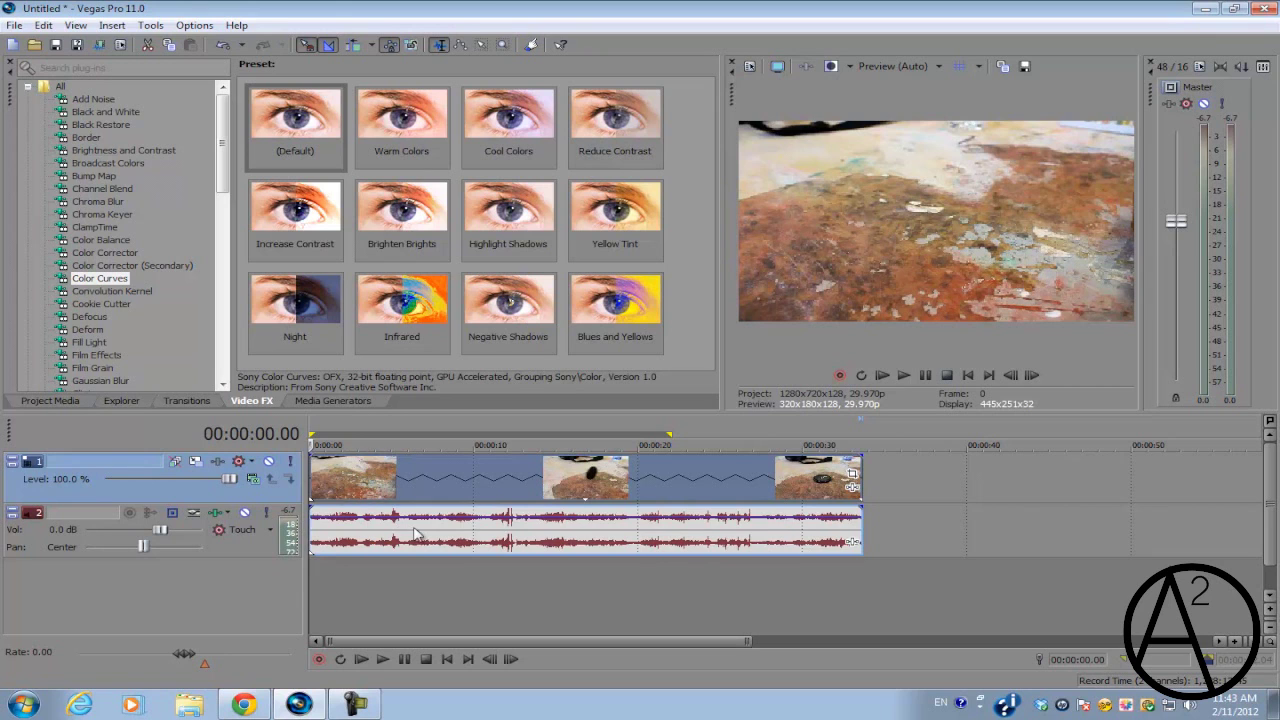
Lower the audio event's gain to -4.8 dB, replay from 4.23 seconds, and select the audio event
{"action": "left_click", "coordinate": [388, 496]}
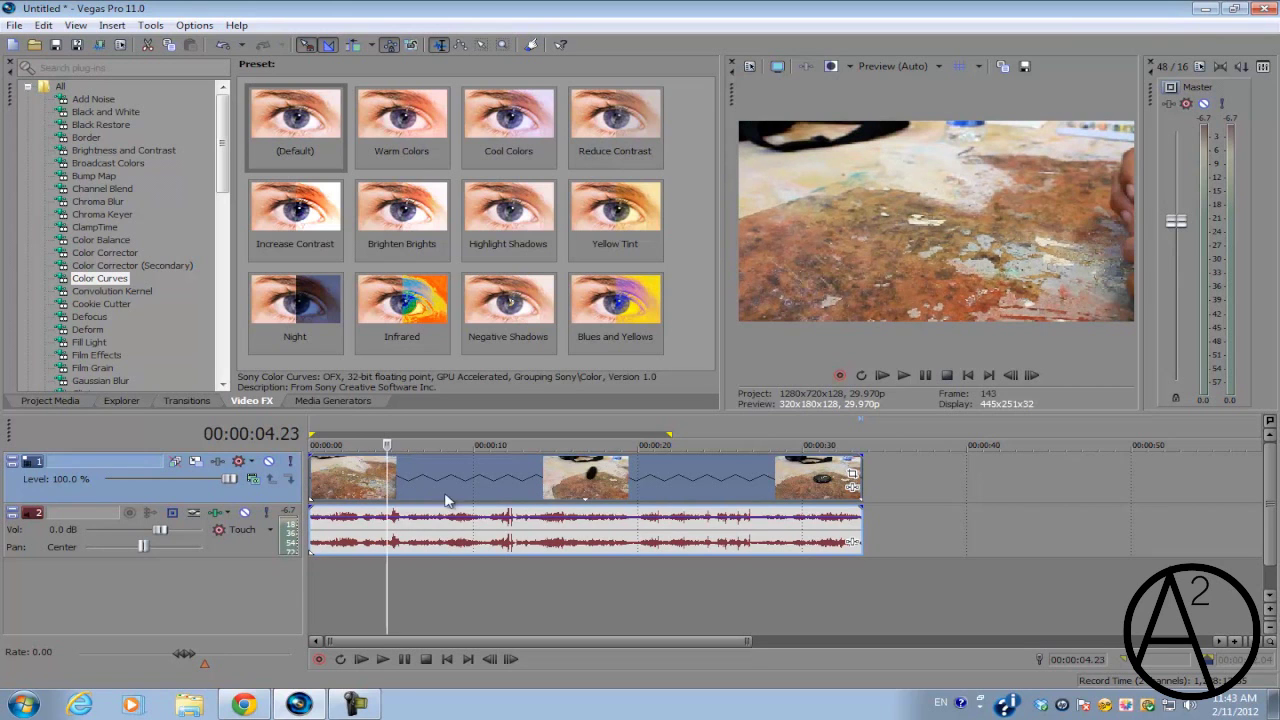
{"action": "left_click_drag", "start_coordinate": [548, 509], "coordinate": [550, 536]}
{"action": "key", "text": "space"}
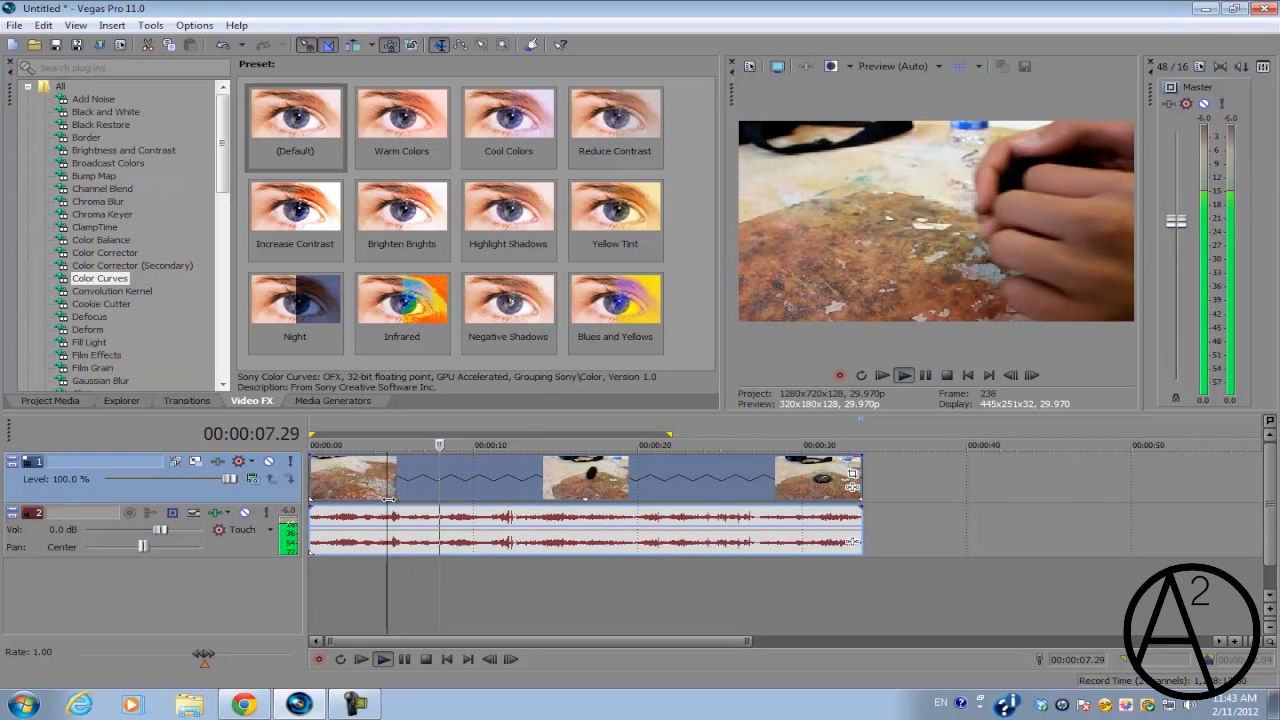
{"action": "key", "text": "space"}
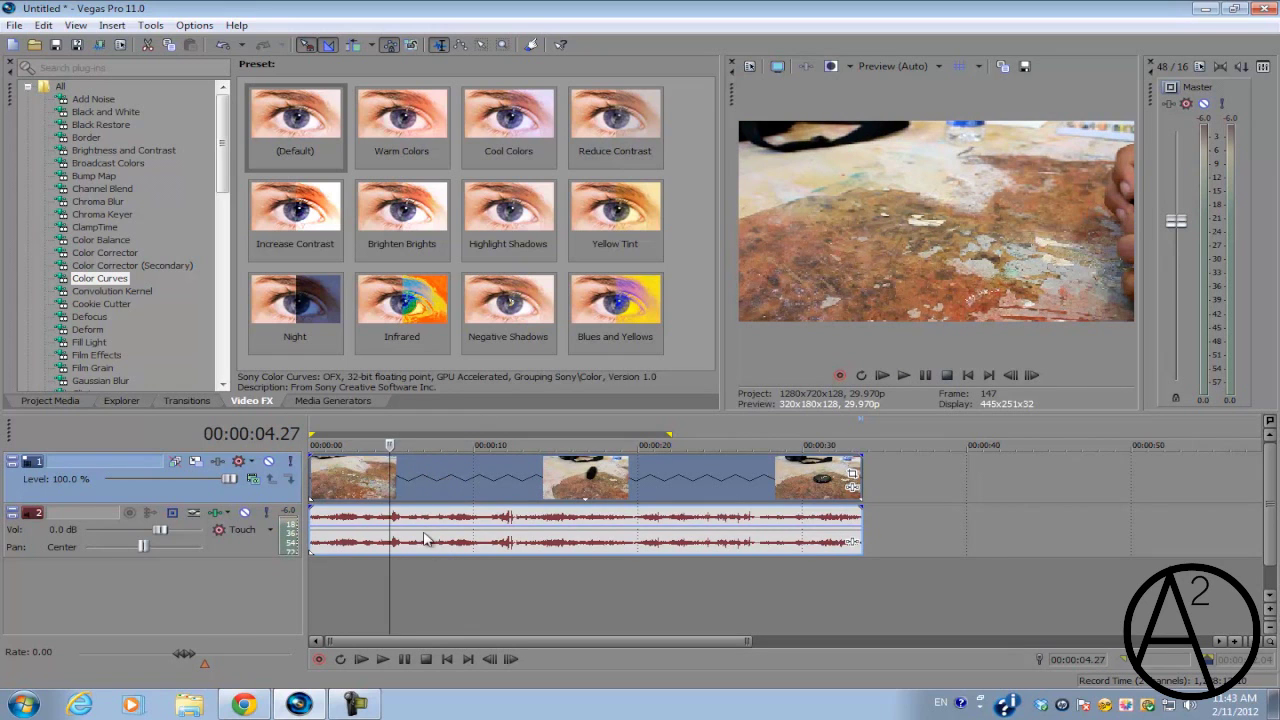
{"action": "left_click", "coordinate": [318, 487]}
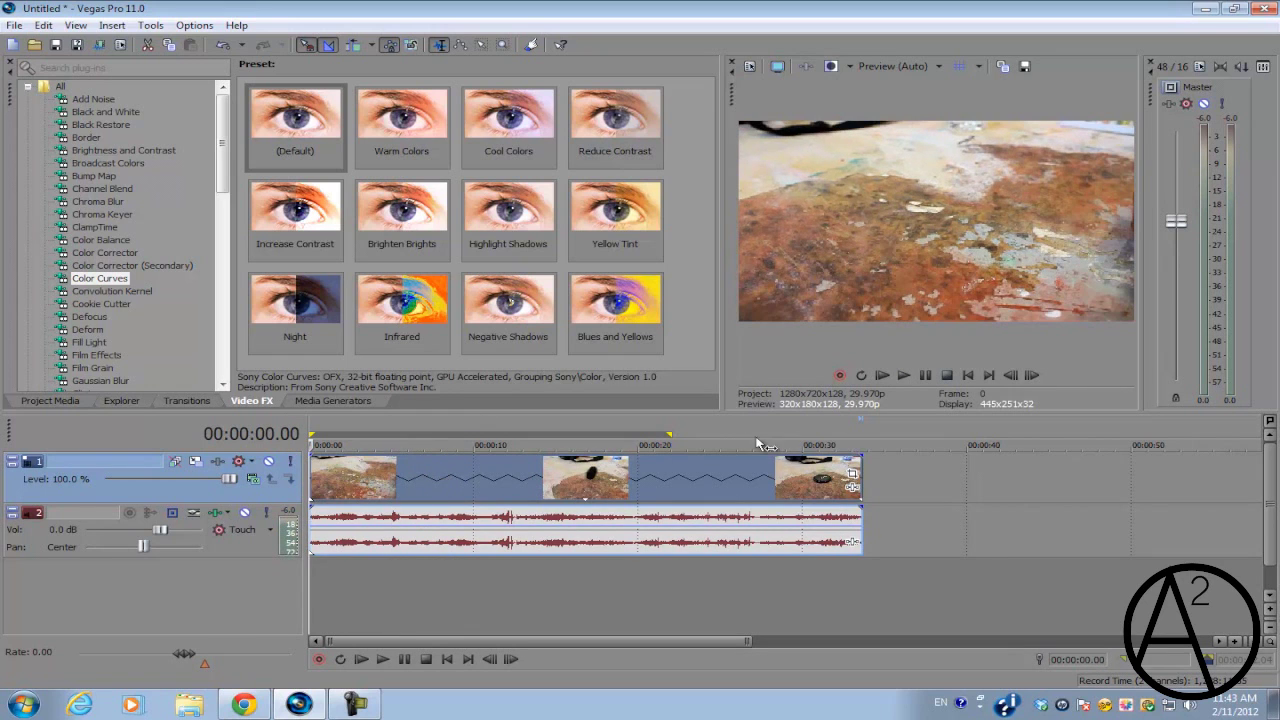
{"action": "scroll", "coordinate": [549, 483], "scroll_direction": "up", "scroll_amount": 5}
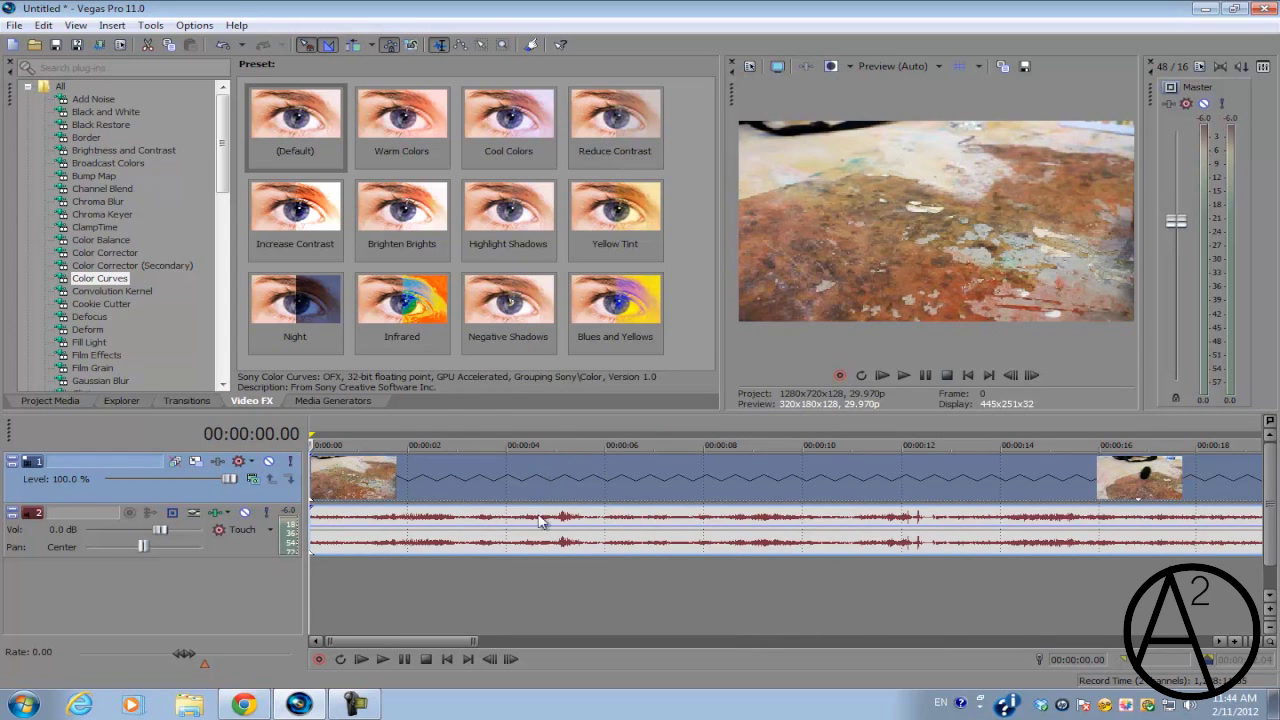
{"action": "left_click", "coordinate": [478, 545]}
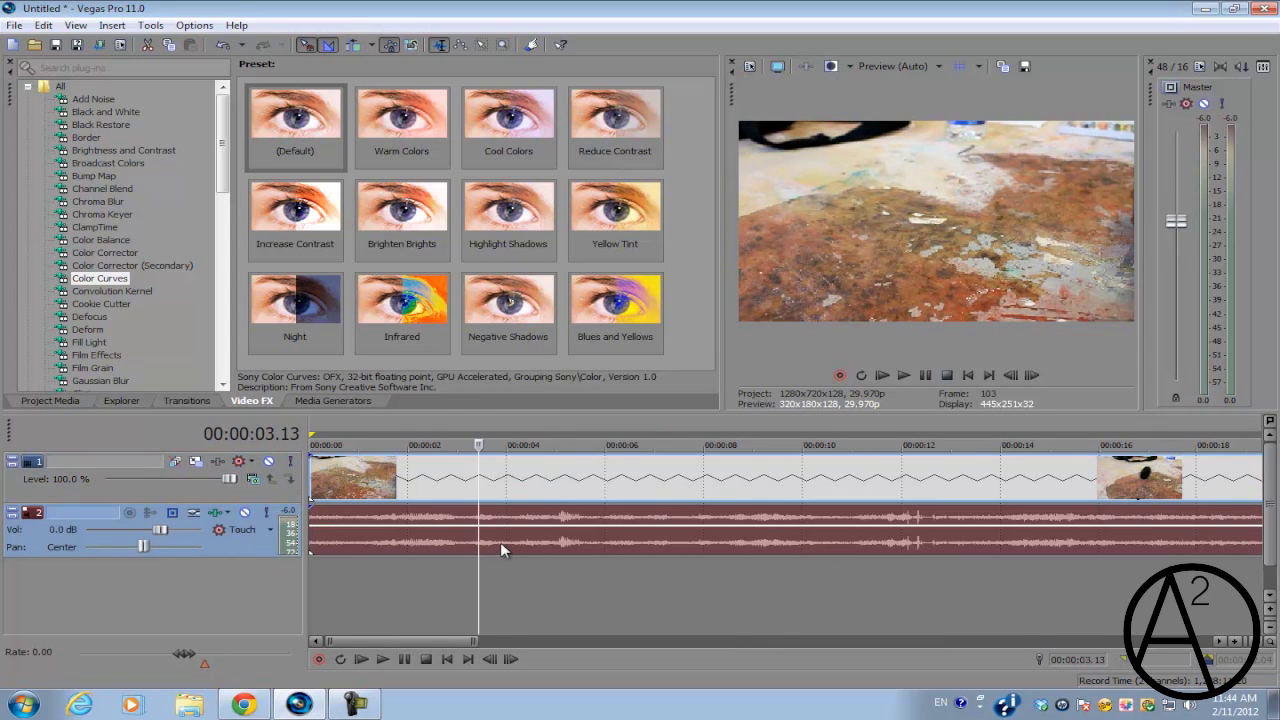
In the audio event's Properties, tick Lock to stretch so the pitch drops by -24
{"action": "right_click", "coordinate": [504, 546]}
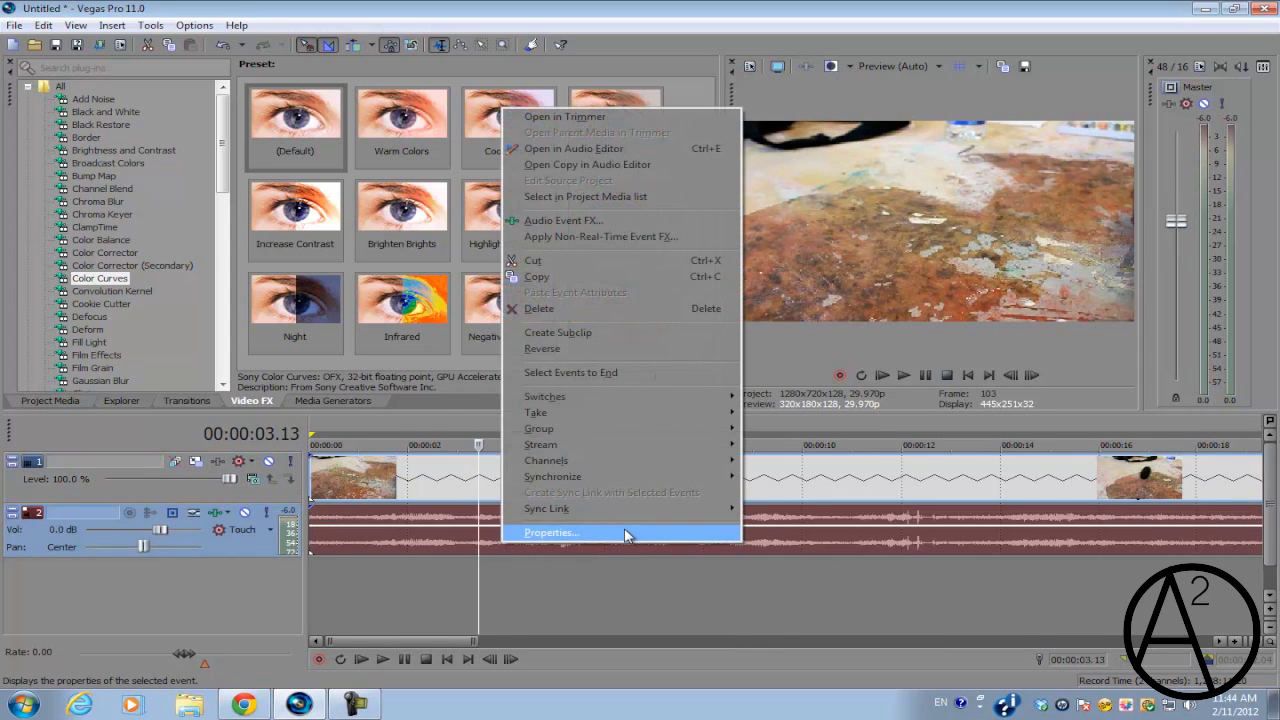
{"action": "left_click", "coordinate": [546, 532]}
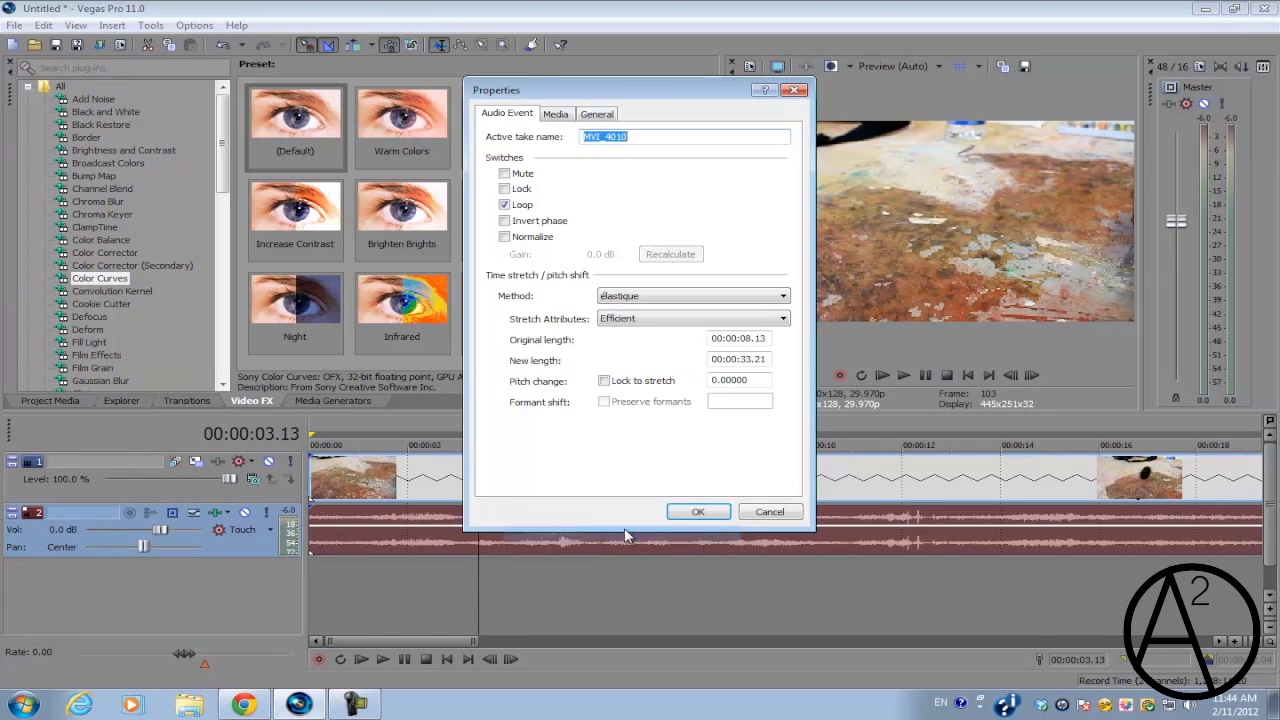
{"action": "left_click", "coordinate": [606, 381]}
{"action": "left_click", "coordinate": [698, 513]}
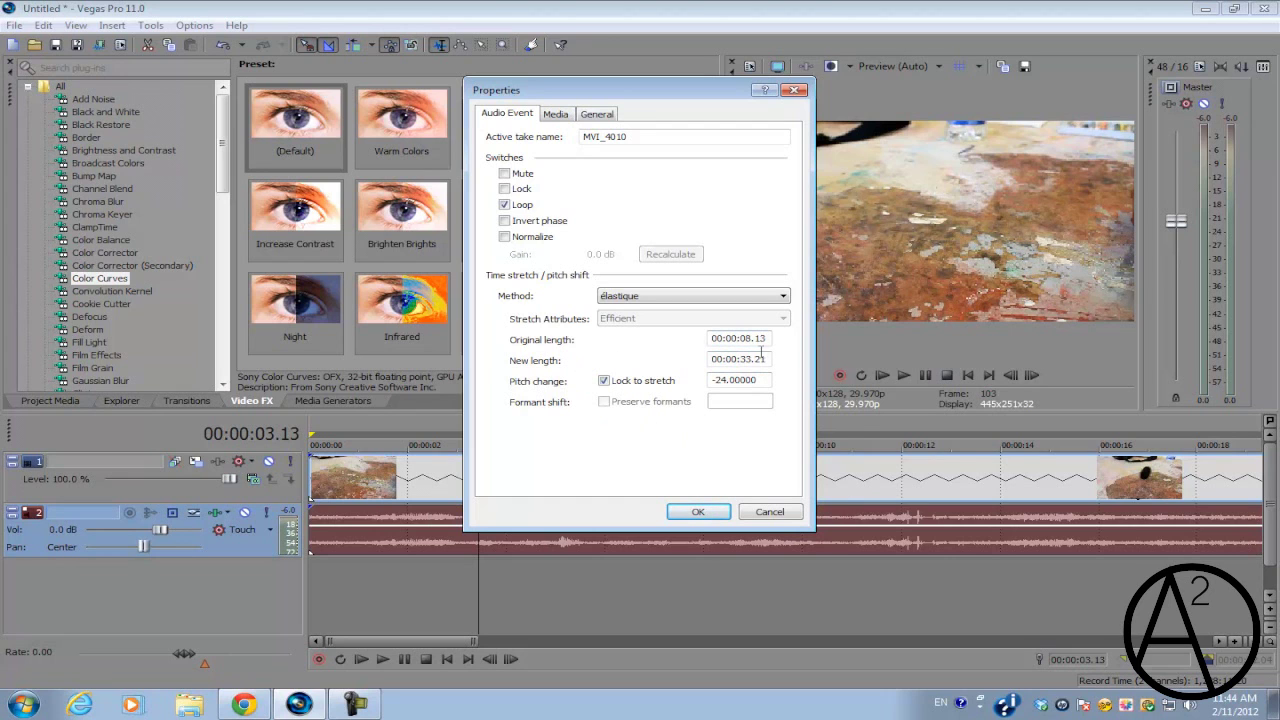
{"action": "left_click", "coordinate": [700, 513]}
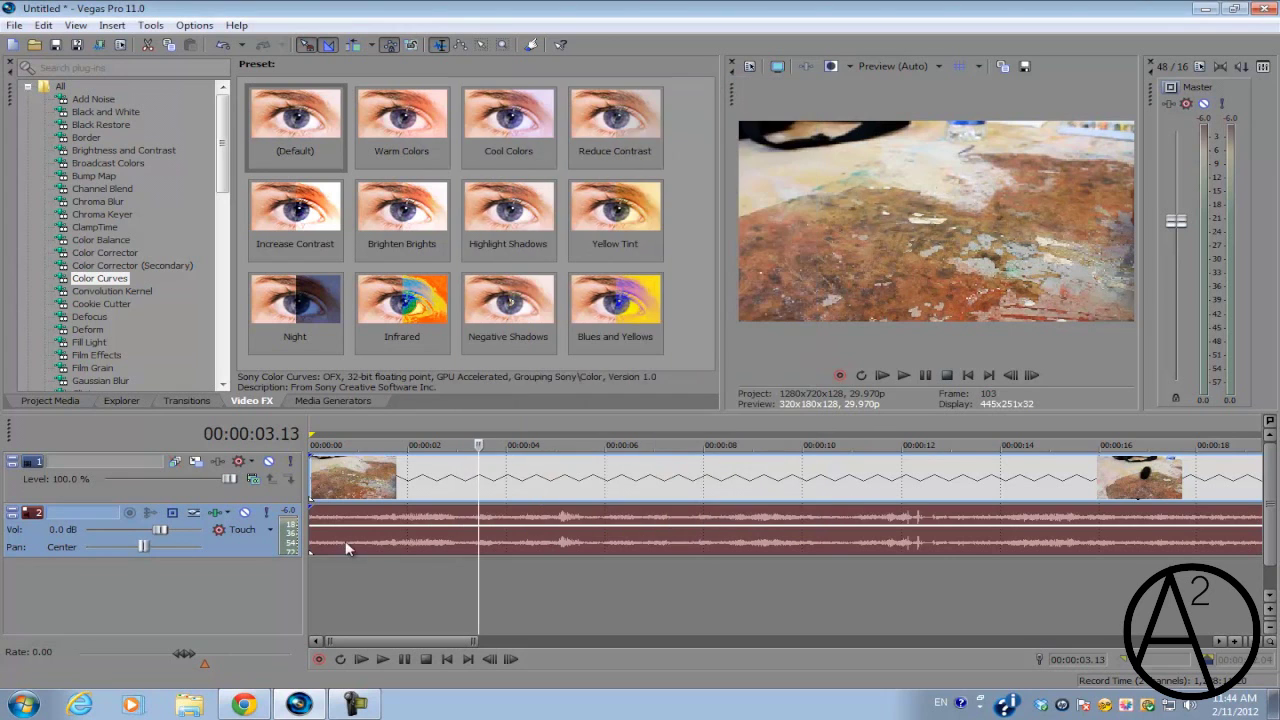
Preview the pitched-down clip, then move the video/audio pair about 6 seconds later
{"action": "left_click", "coordinate": [478, 536]}
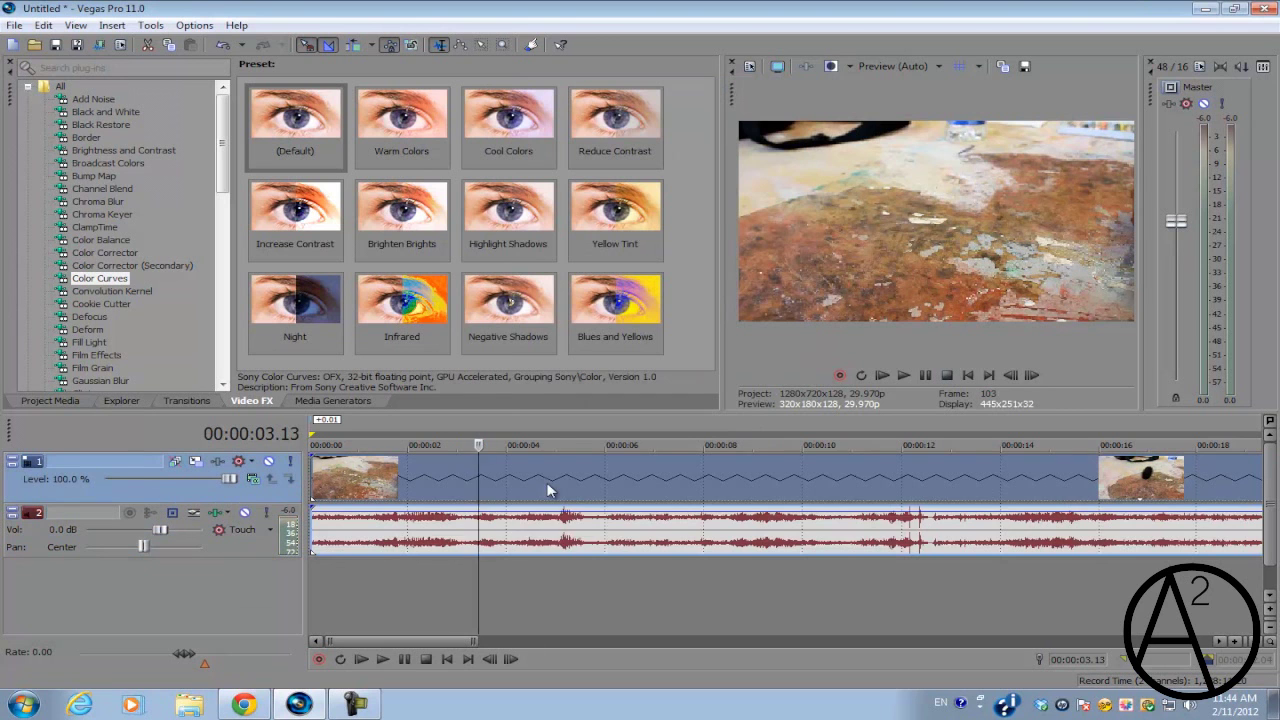
{"action": "key", "text": "space"}
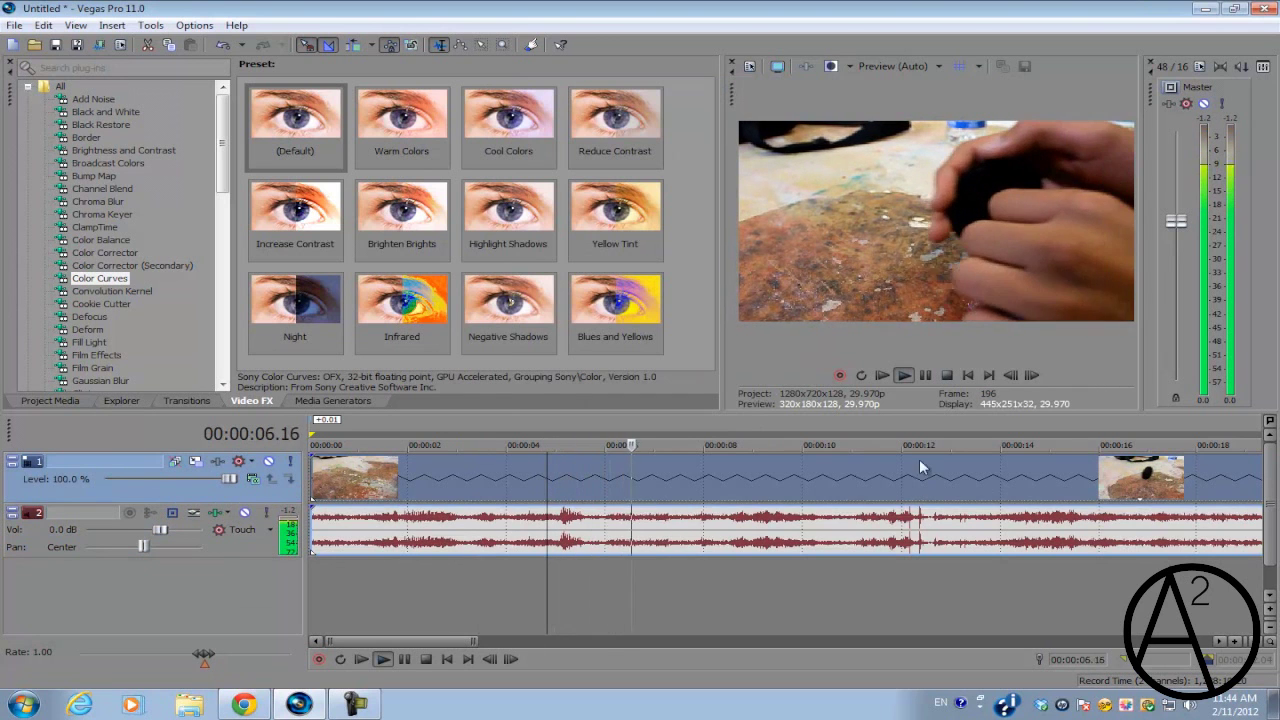
{"action": "scroll", "coordinate": [780, 473], "scroll_direction": "down", "scroll_amount": 3}
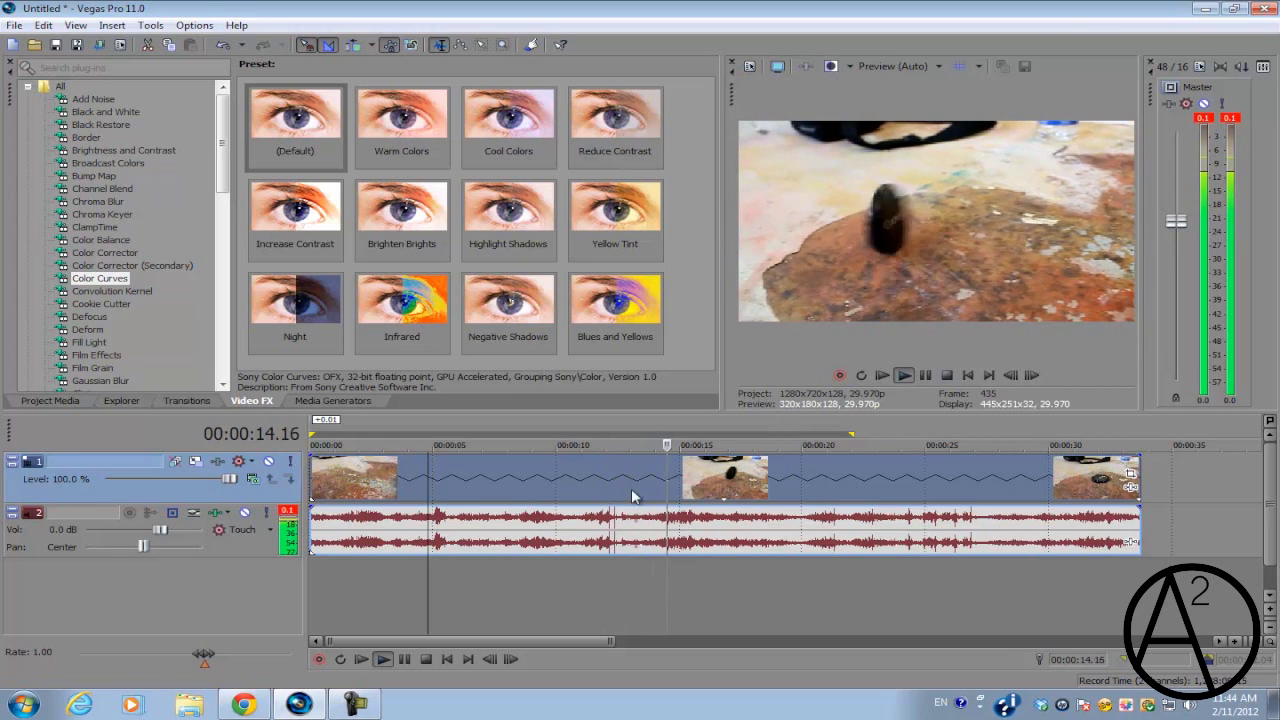
{"action": "key", "text": "space"}
{"action": "left_click_drag", "start_coordinate": [575, 530], "coordinate": [667, 500]}
{"action": "scroll", "coordinate": [670, 500], "scroll_direction": "down", "scroll_amount": 2}
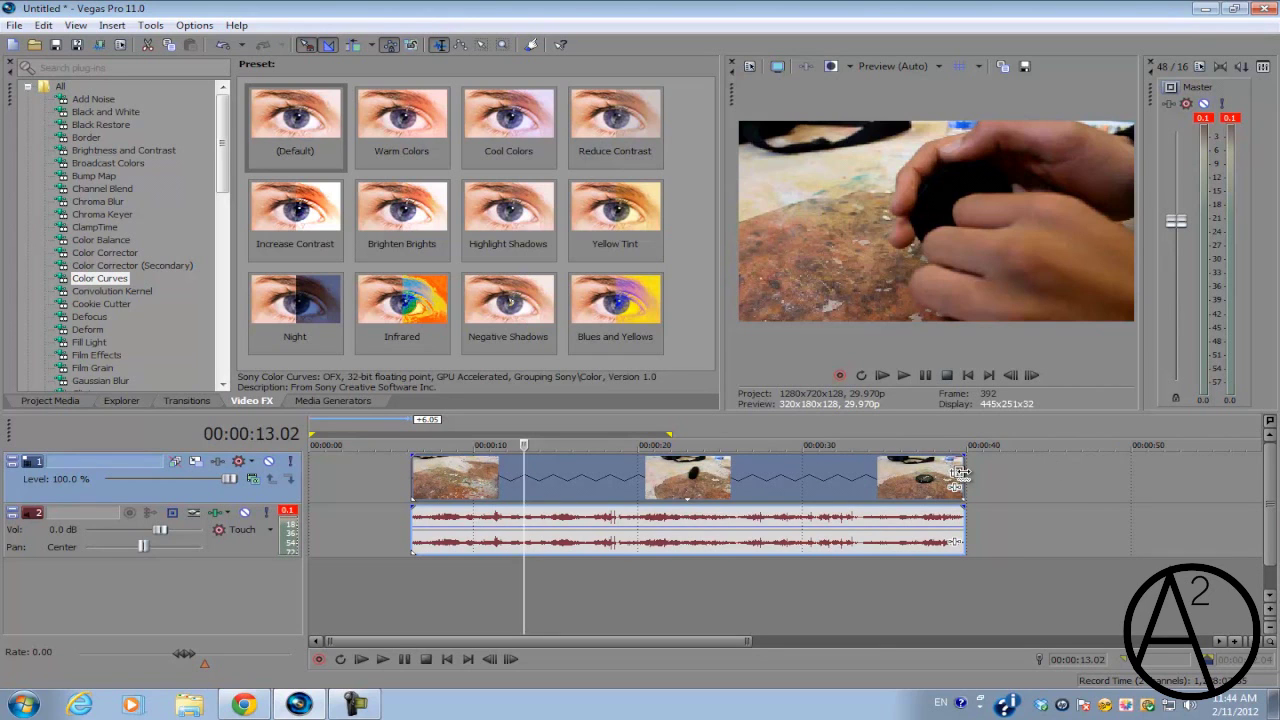
Trim the slowed clip pair to about nine seconds and move it to the timeline start
{"action": "left_click_drag", "start_coordinate": [960, 473], "coordinate": [563, 475]}
{"action": "left_click_drag", "start_coordinate": [442, 486], "coordinate": [343, 487]}
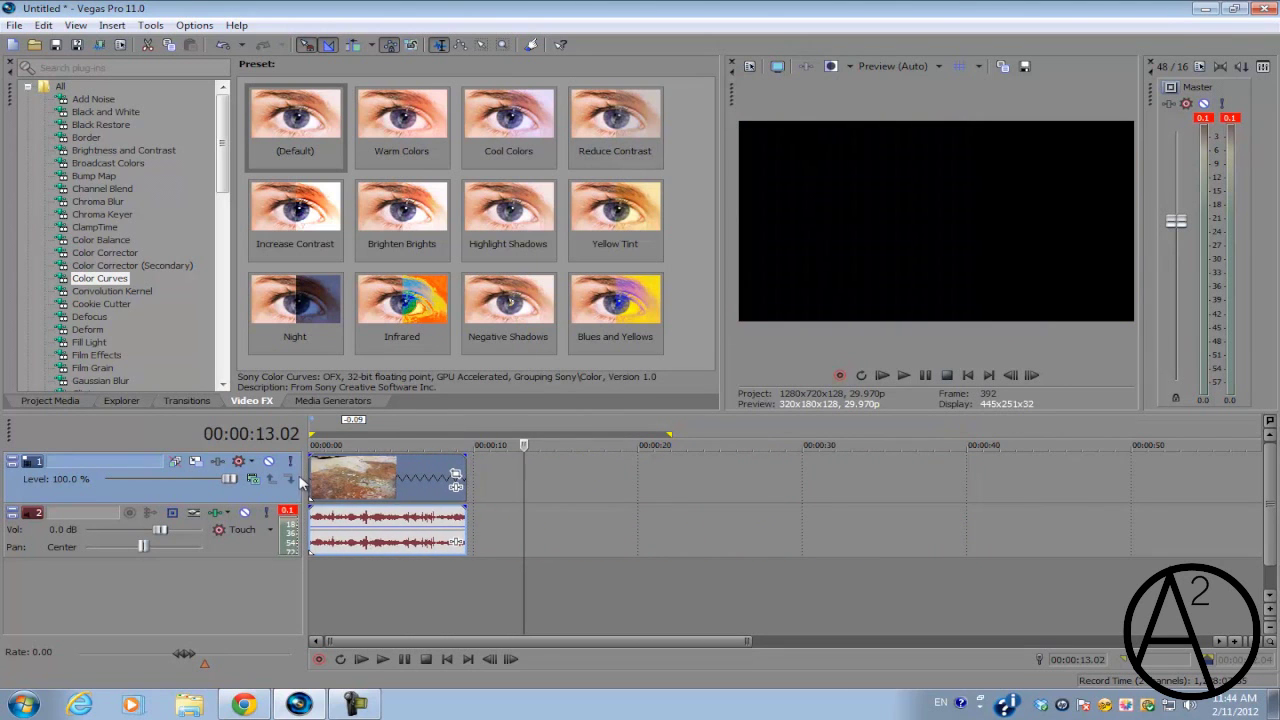
{"action": "key", "text": "Home"}
{"action": "scroll", "coordinate": [406, 488], "scroll_direction": "up", "scroll_amount": 5}
Preview the trimmed slow-motion clip, then shift the pair several seconds later
{"action": "key", "text": "space"}
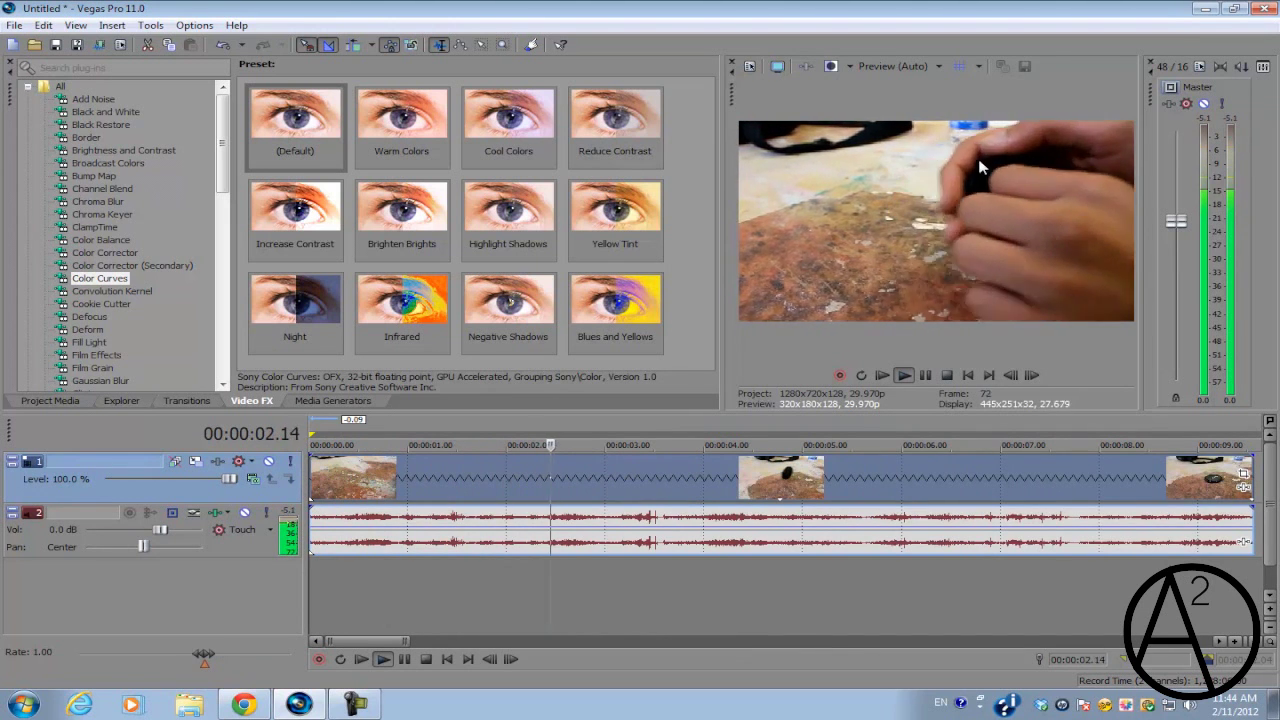
{"action": "scroll", "coordinate": [677, 480], "scroll_direction": "down", "scroll_amount": 3}
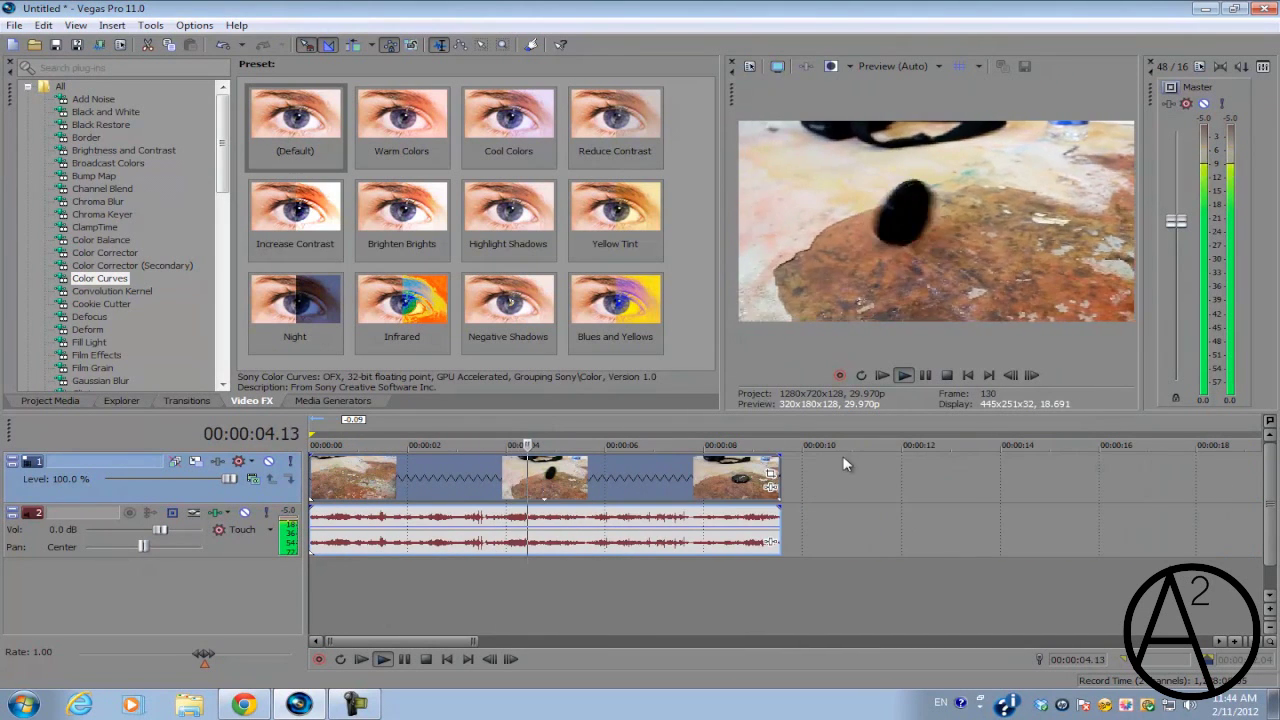
{"action": "left_click", "coordinate": [502, 474]}
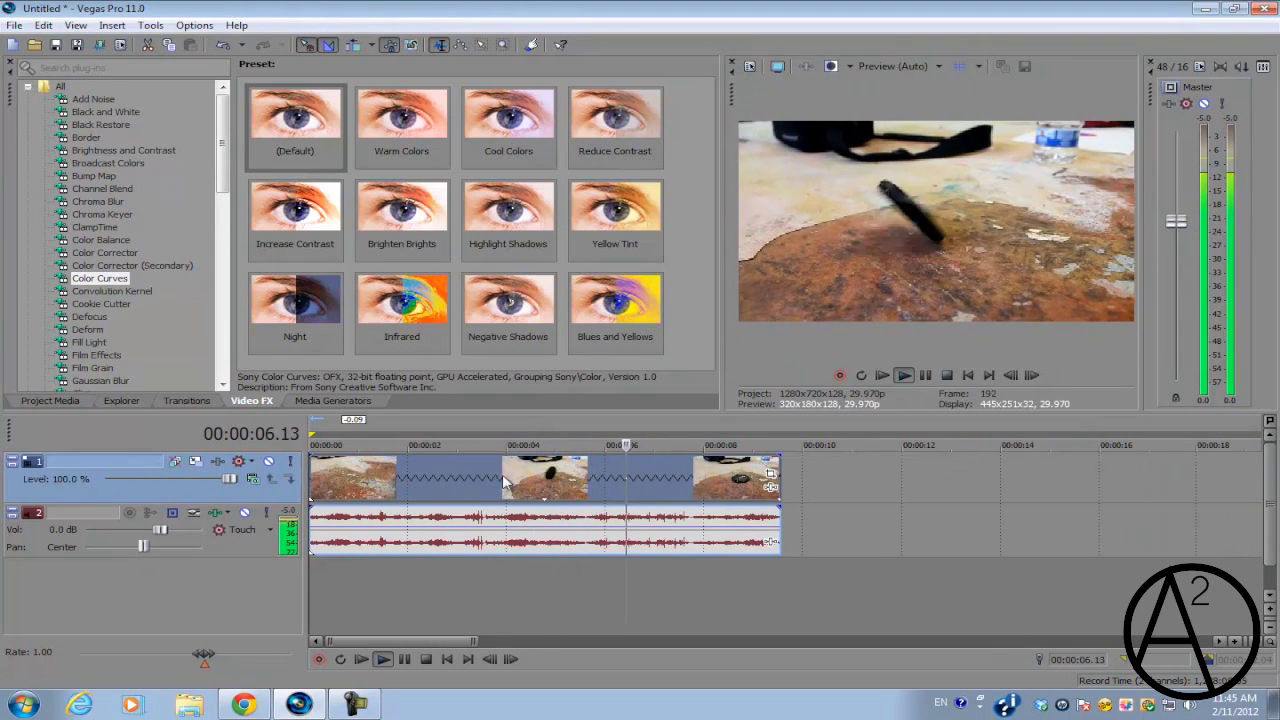
{"action": "key", "text": "space"}
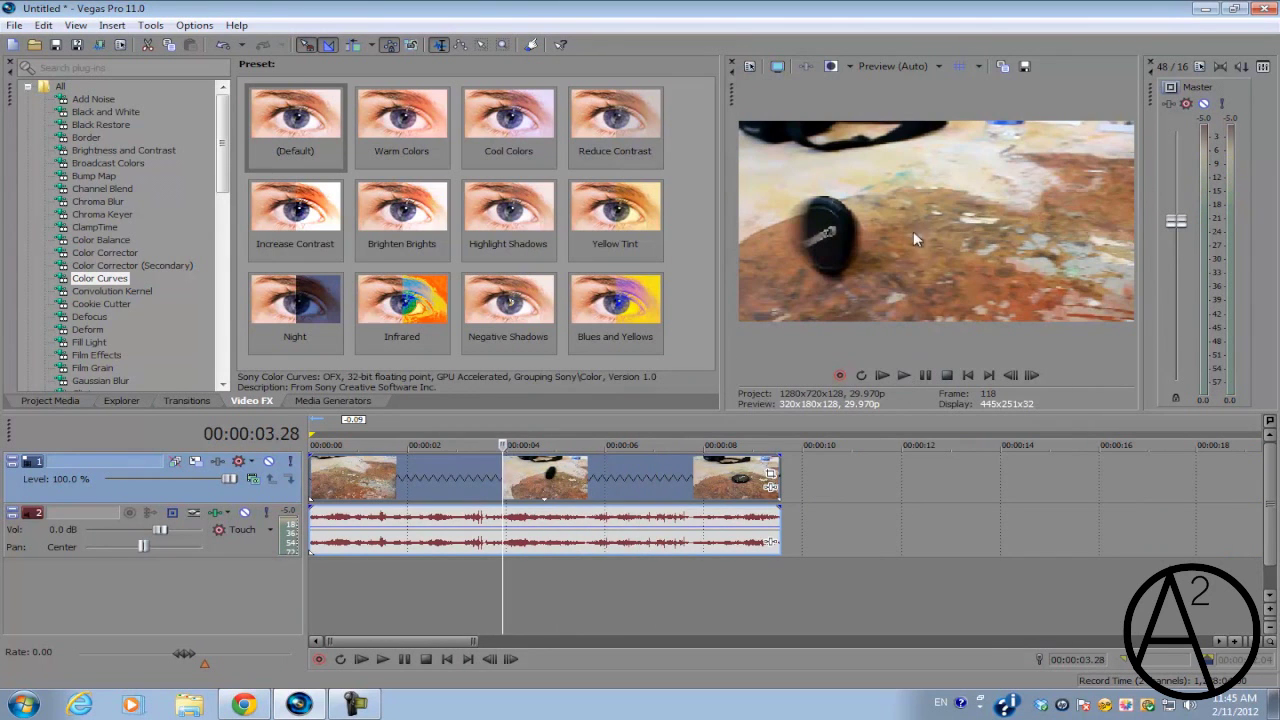
{"action": "left_click", "coordinate": [313, 477]}
{"action": "scroll", "coordinate": [313, 477], "scroll_direction": "down", "scroll_amount": 2}
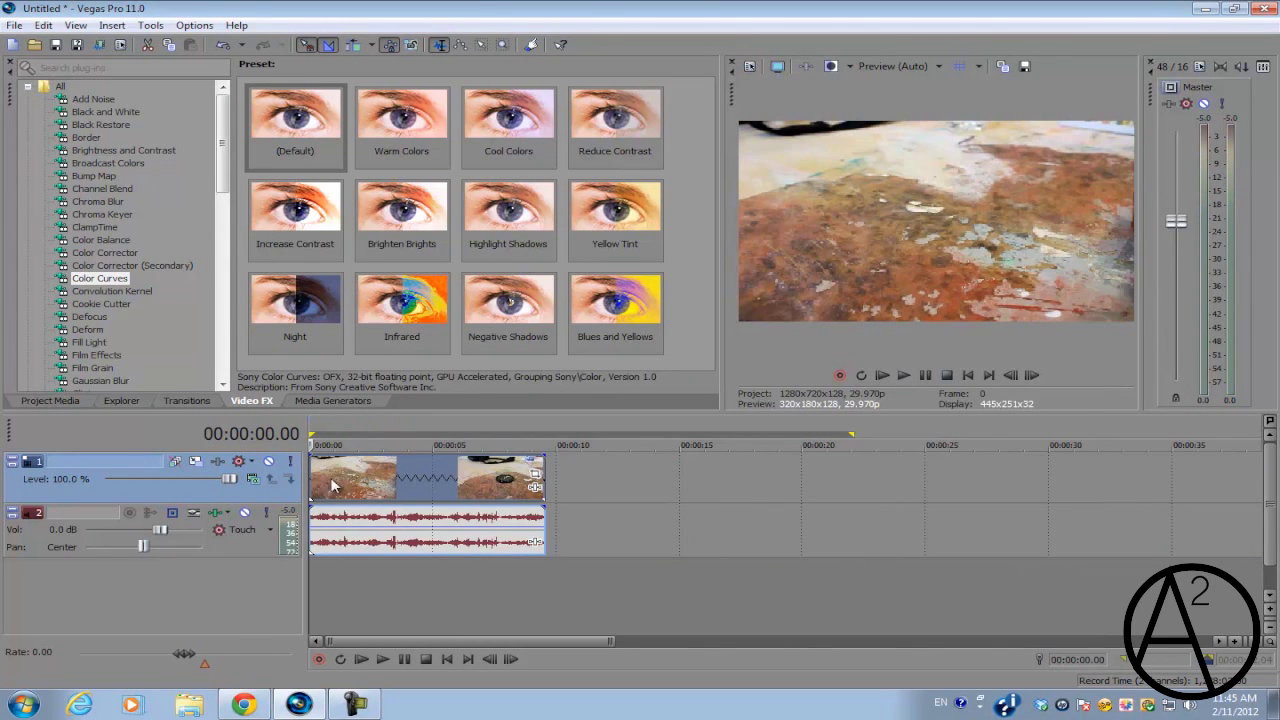
{"action": "left_click_drag", "start_coordinate": [350, 484], "coordinate": [316, 470]}
Replace the slowed clip with a fresh MVI_4010.MOV pair from Project Media, placed at 0
{"action": "left_click", "coordinate": [79, 403]}
{"action": "left_click_drag", "start_coordinate": [218, 112], "coordinate": [630, 480]}
{"action": "right_click", "coordinate": [442, 470]}
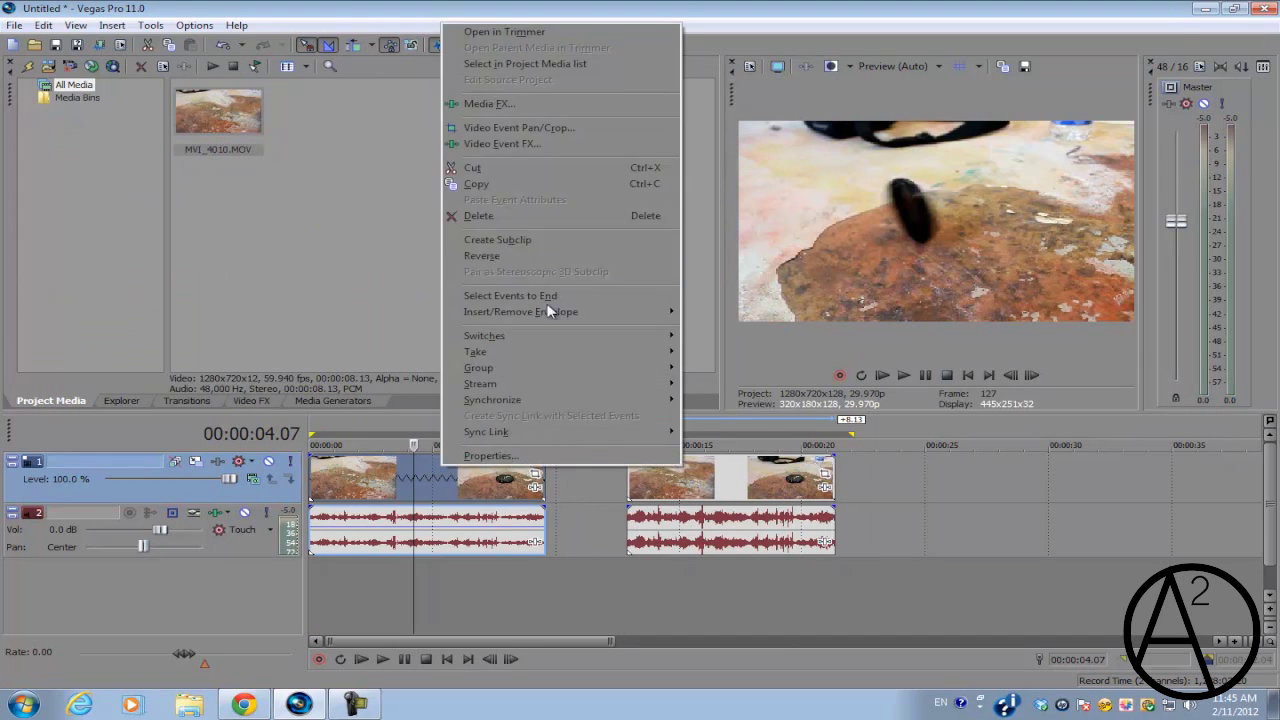
{"action": "left_click", "coordinate": [551, 216]}
{"action": "left_click", "coordinate": [662, 478]}
{"action": "left_click_drag", "start_coordinate": [665, 478], "coordinate": [347, 480]}
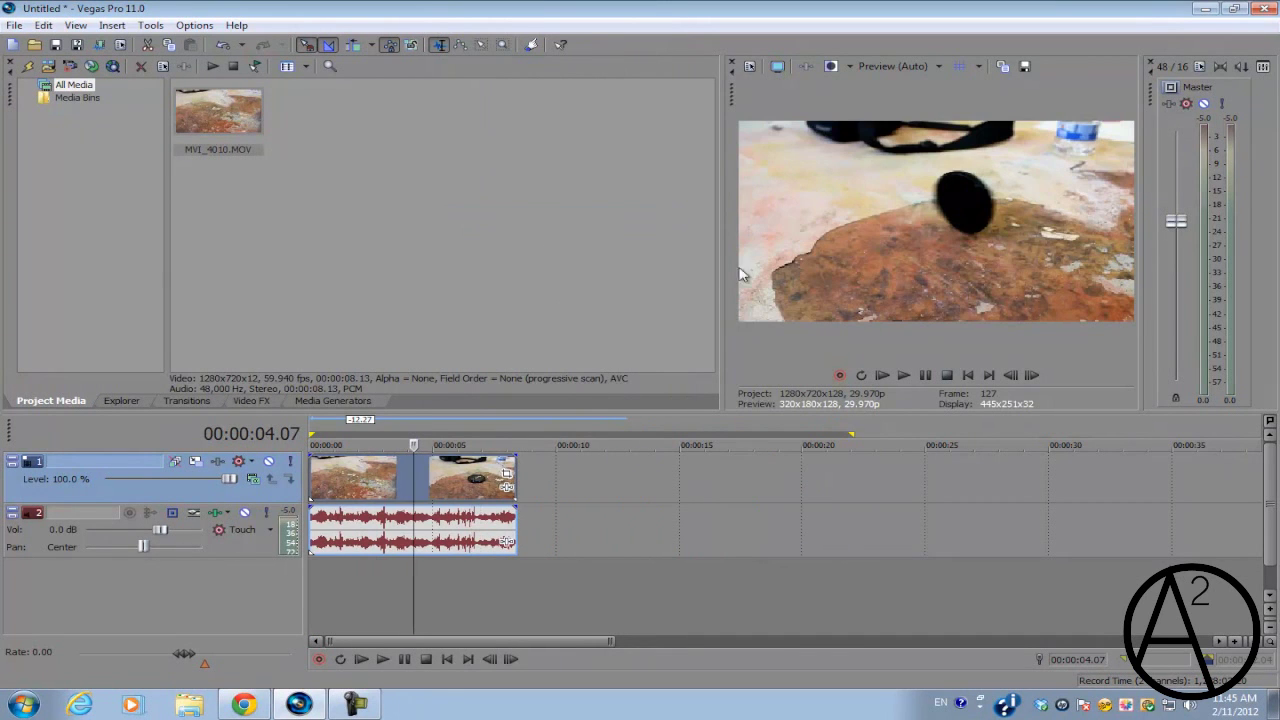
Enlarge the video preview and move the playhead toward three seconds
{"action": "left_click_drag", "start_coordinate": [721, 268], "coordinate": [553, 298]}
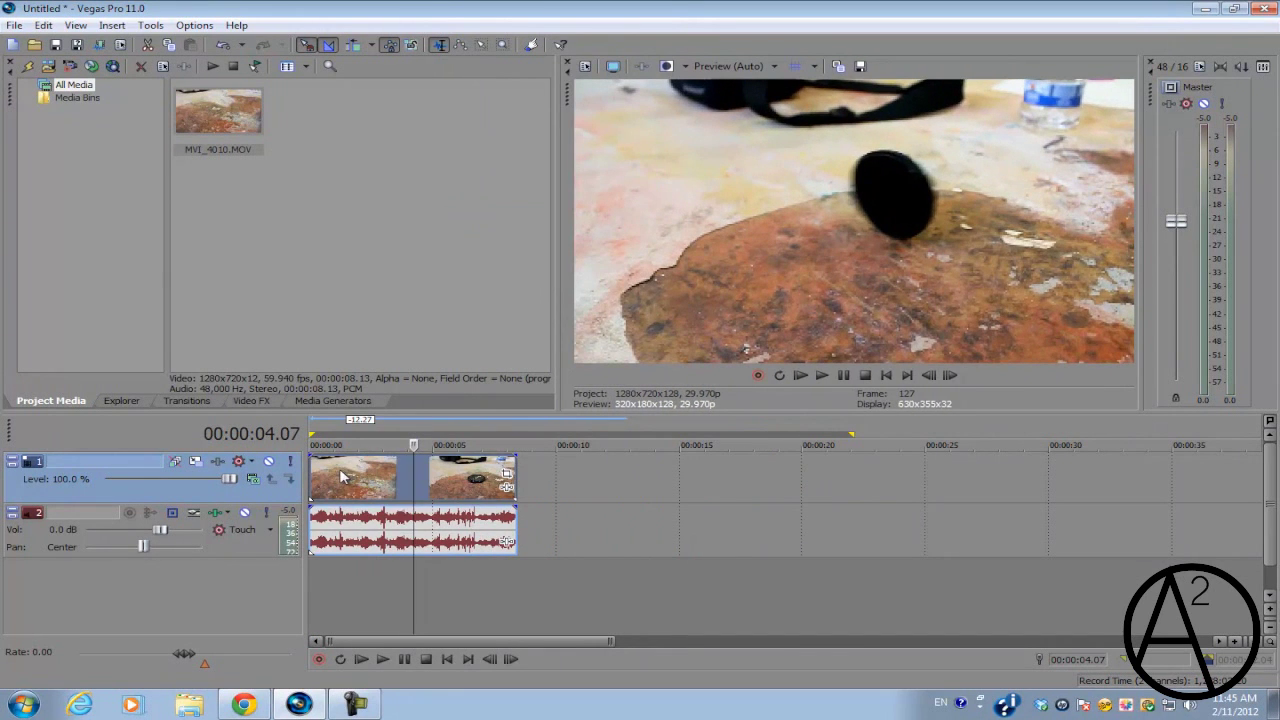
{"action": "left_click", "coordinate": [340, 478]}
{"action": "scroll", "coordinate": [537, 463], "scroll_direction": "up", "scroll_amount": 4}
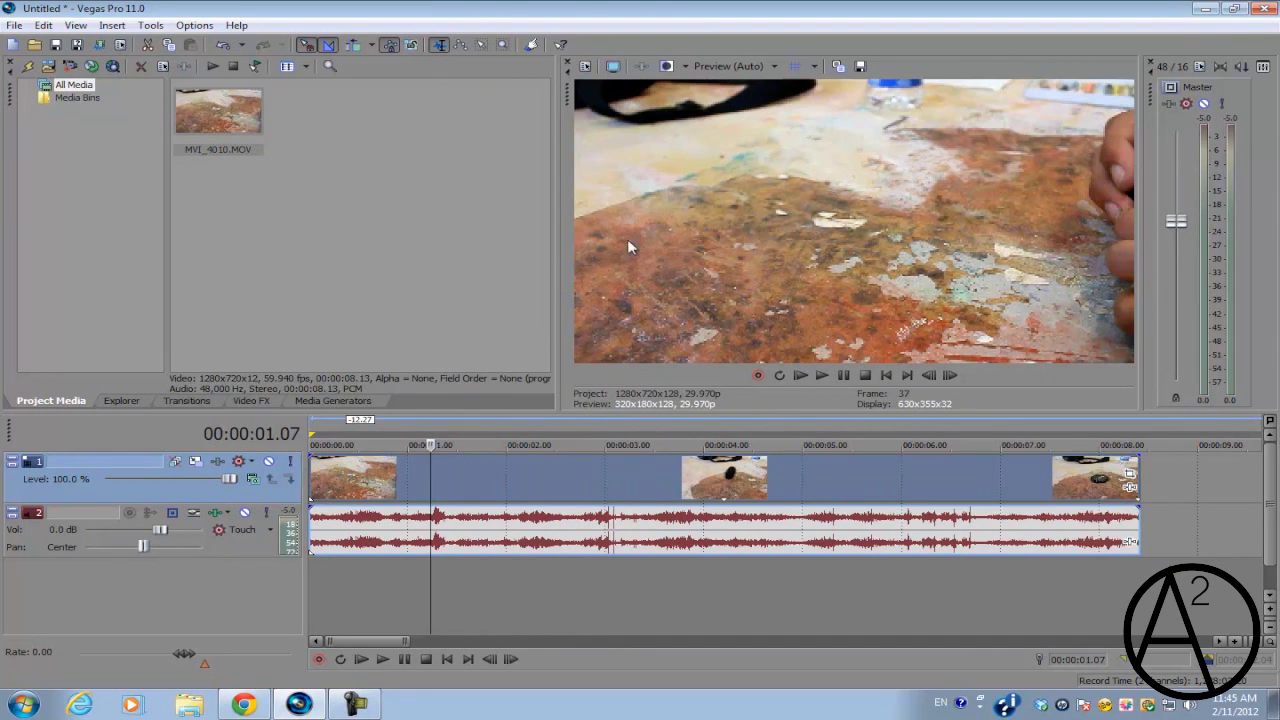
{"action": "left_click", "coordinate": [573, 470]}
Split the clip pair with S at 00:00:03.07 and at 00:00:05.10
{"action": "left_click", "coordinate": [607, 470]}
{"action": "left_click", "coordinate": [629, 465]}
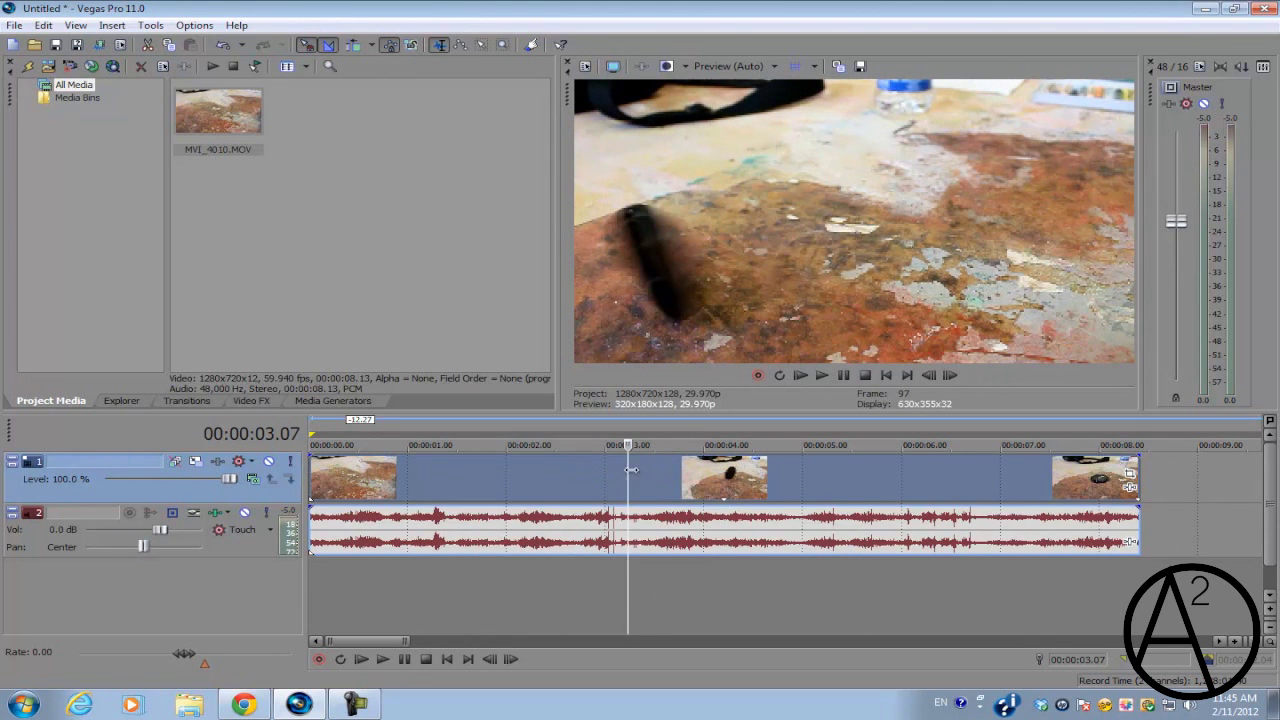
{"action": "key", "text": "s"}
{"action": "left_click", "coordinate": [918, 466]}
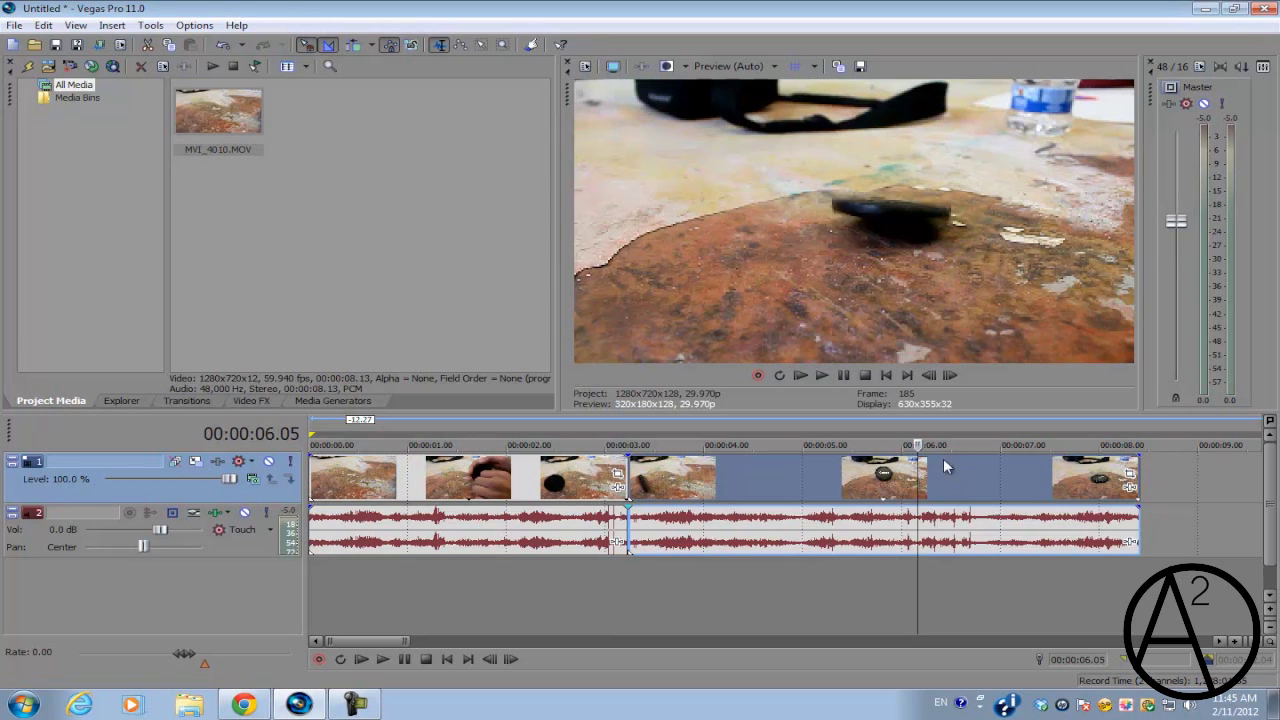
{"action": "left_click", "coordinate": [903, 480]}
{"action": "left_click", "coordinate": [866, 482]}
{"action": "left_click", "coordinate": [837, 484]}
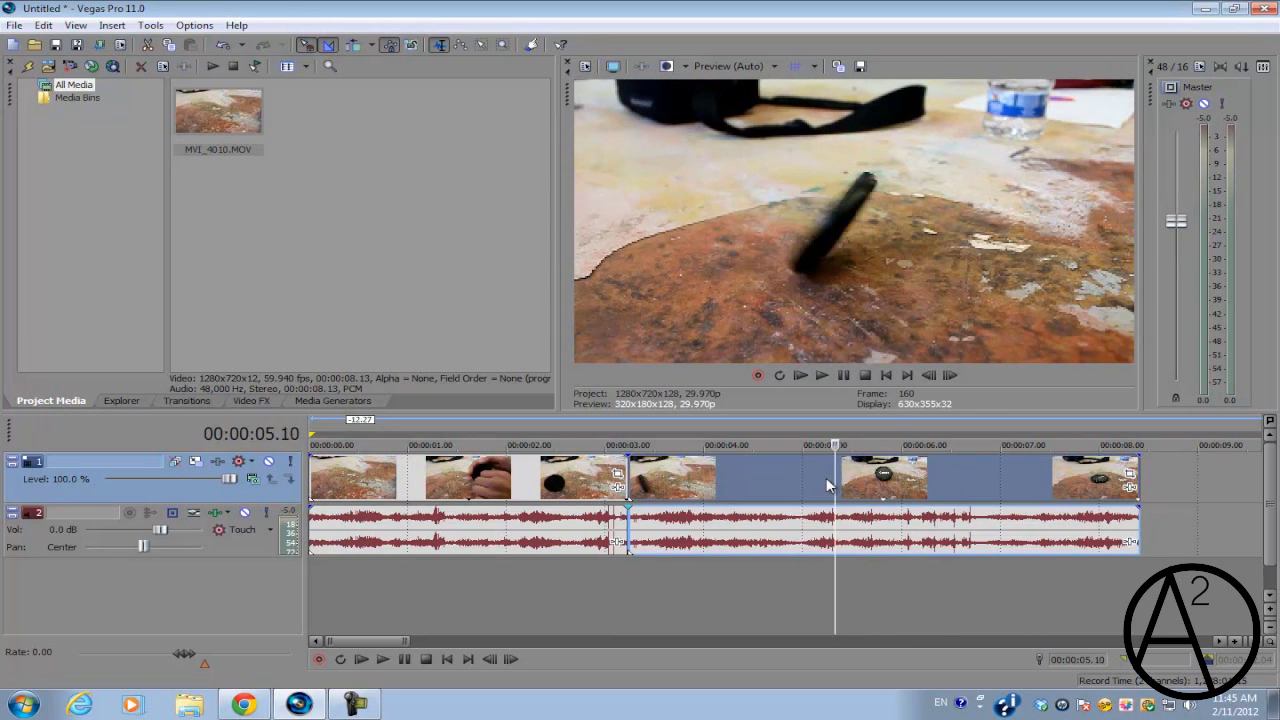
{"action": "left_click", "coordinate": [827, 480]}
{"action": "left_click", "coordinate": [835, 472]}
{"action": "key", "text": "s"}
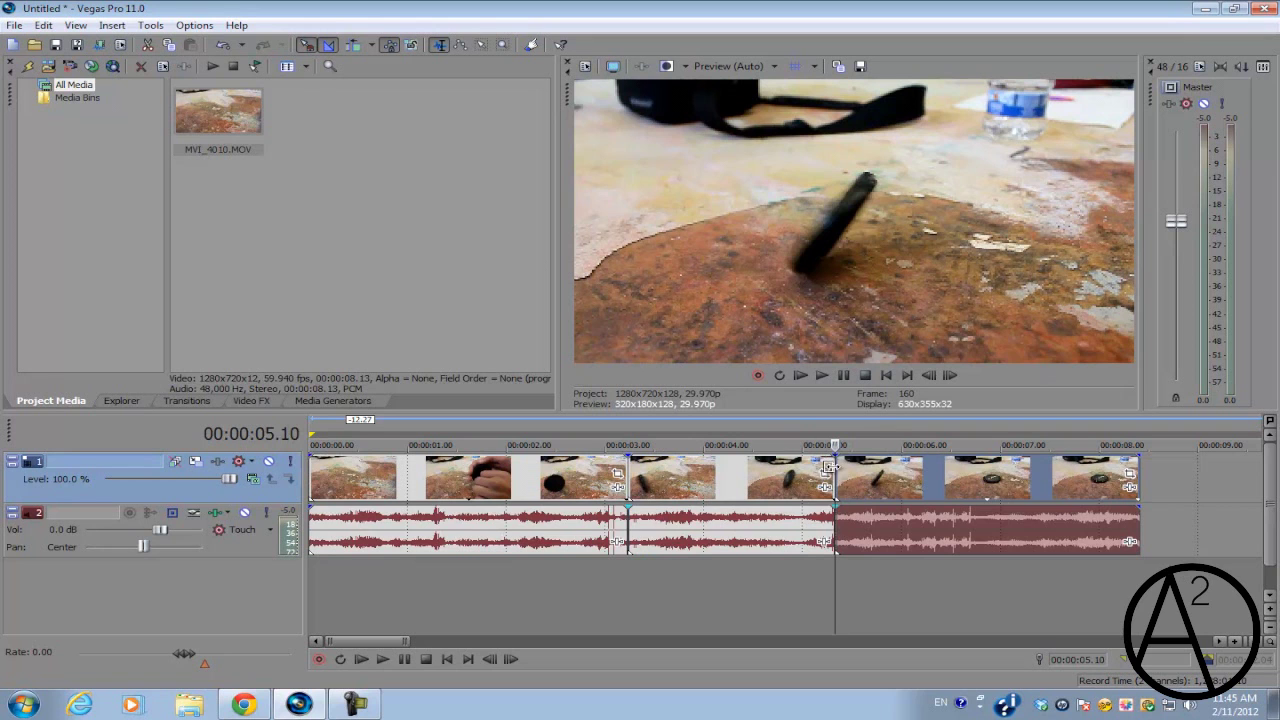
{"action": "scroll", "coordinate": [845, 472], "scroll_direction": "down", "scroll_amount": 3}
Time-stretch the middle piece to span about 3–9.5 seconds and close the gap after it
{"action": "left_click_drag", "start_coordinate": [670, 483], "coordinate": [1016, 466]}
{"action": "left_click_drag", "start_coordinate": [503, 461], "coordinate": [507, 489]}
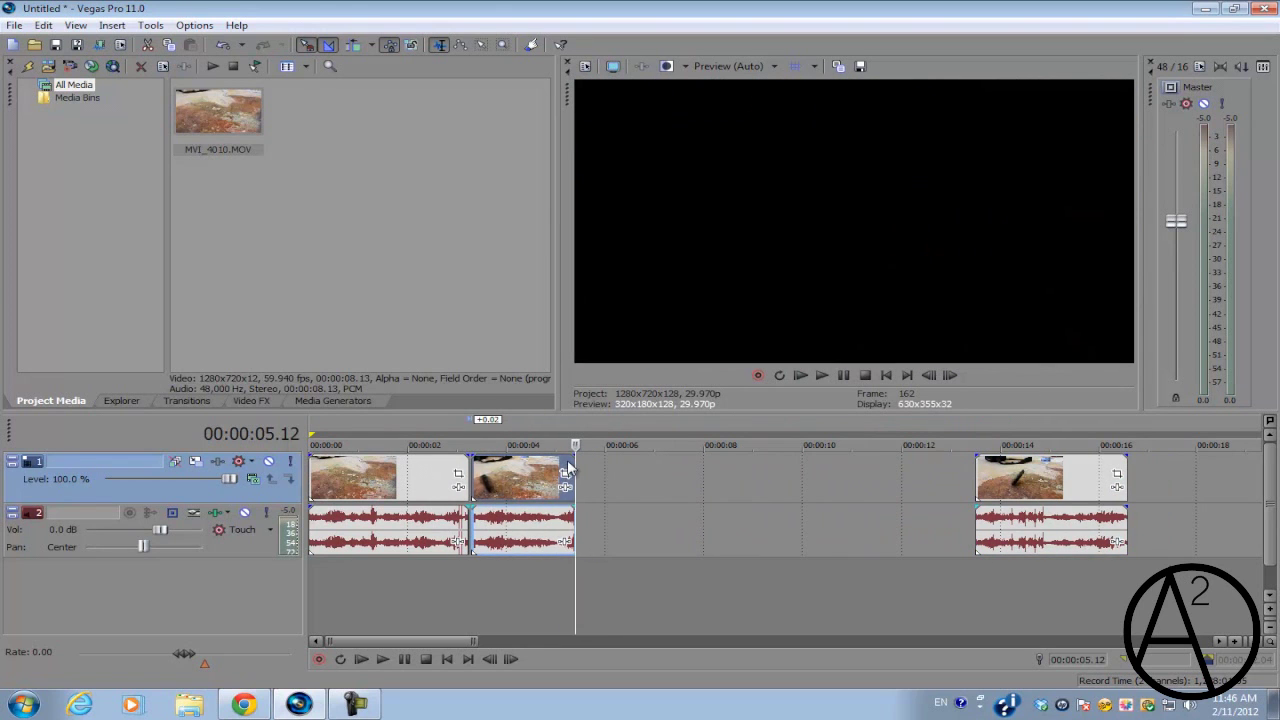
{"action": "scroll", "coordinate": [573, 463], "scroll_direction": "up", "scroll_amount": 2}
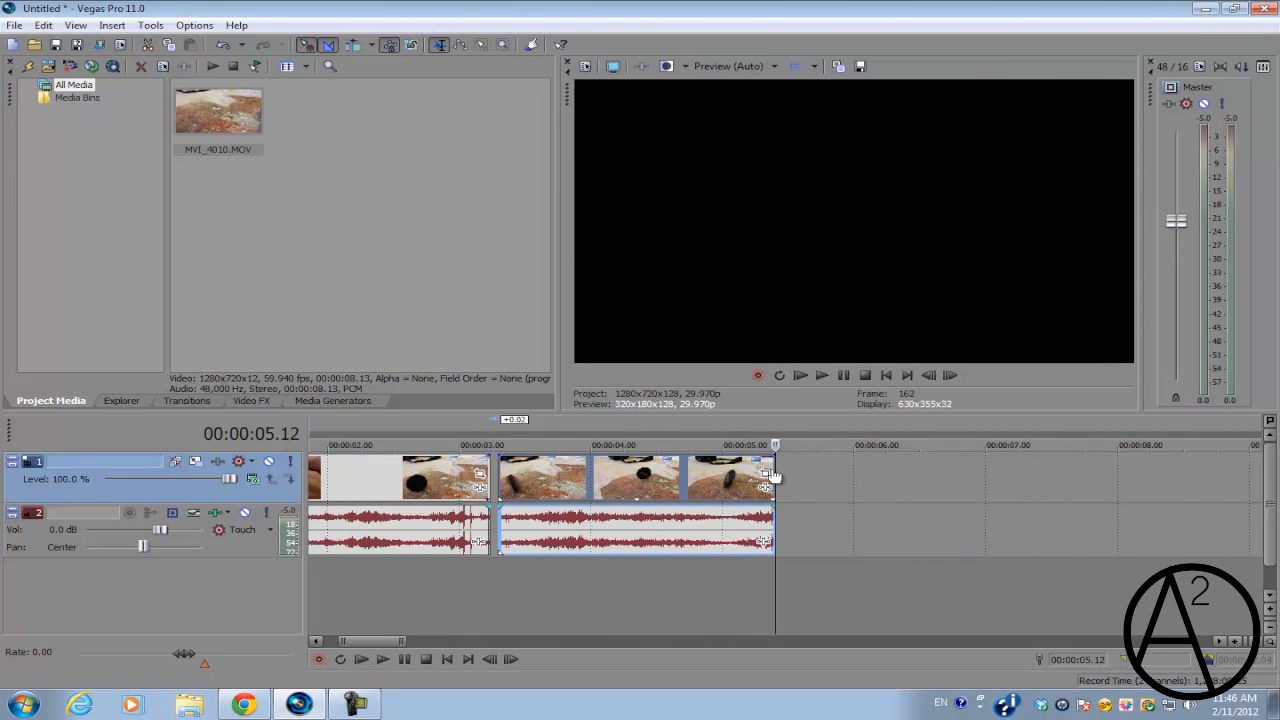
{"action": "left_click_drag", "start_coordinate": [770, 470], "coordinate": [903, 475]}
{"action": "scroll", "coordinate": [808, 484], "scroll_direction": "down", "scroll_amount": 3}
{"action": "left_click_drag", "start_coordinate": [808, 484], "coordinate": [678, 484]}
{"action": "left_click_drag", "start_coordinate": [684, 420], "coordinate": [358, 410]}
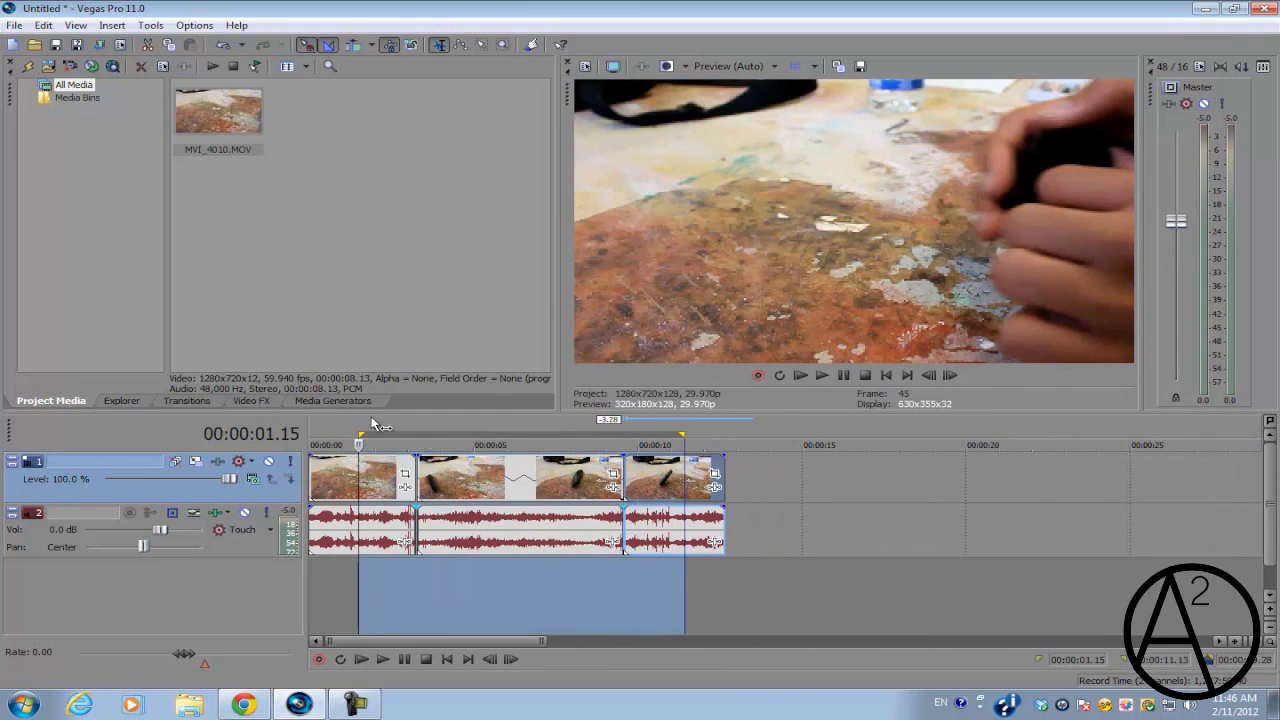
Play the slow-motion section from 1.15 seconds with loop playback on, then stop
{"action": "left_click", "coordinate": [490, 483]}
{"action": "key", "text": "space"}
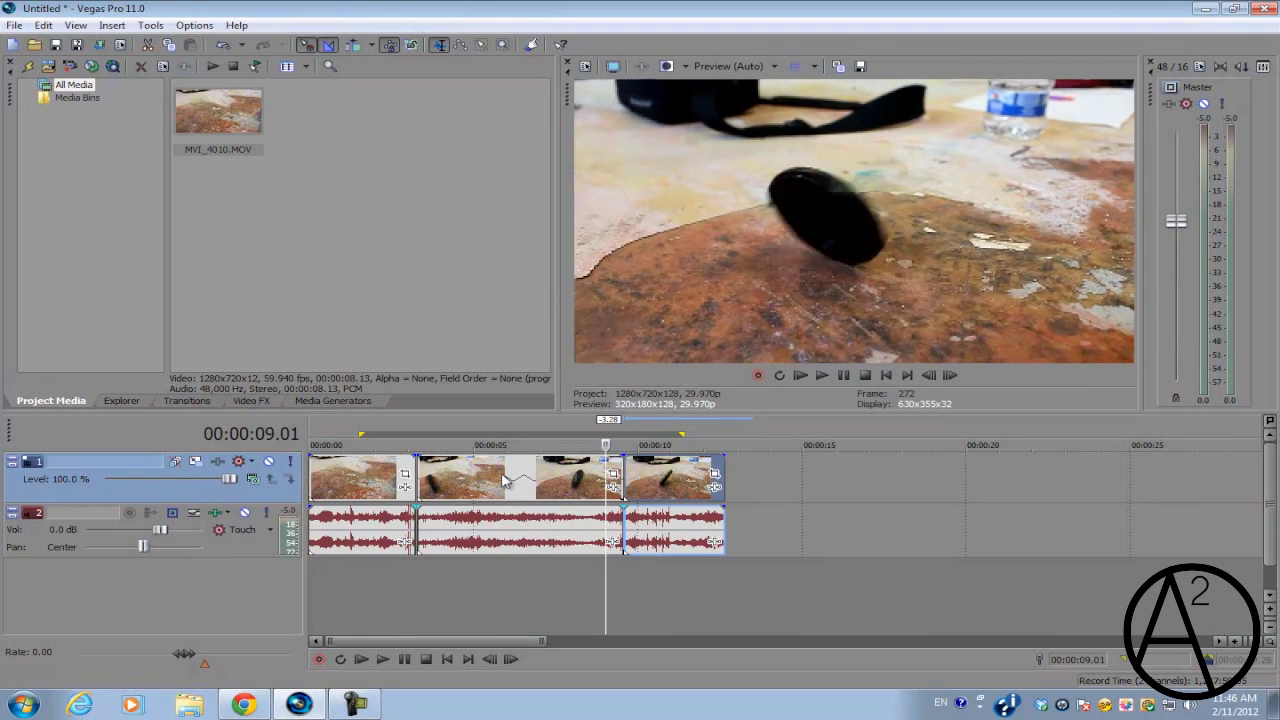
{"action": "key", "text": "q"}
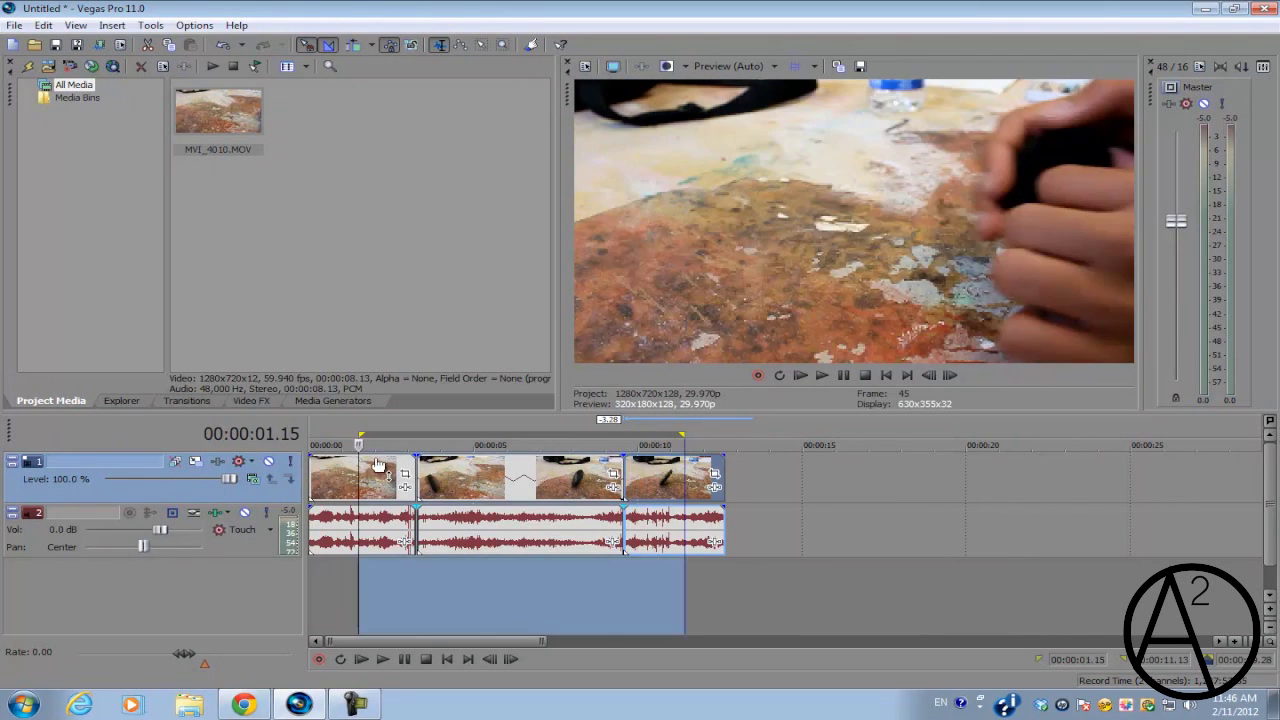
{"action": "key", "text": "space"}
Lower the audio track volume to -6.1 dB and replay the section to check
{"action": "left_click_drag", "start_coordinate": [160, 530], "coordinate": [140, 540]}
{"action": "key", "text": "space"}
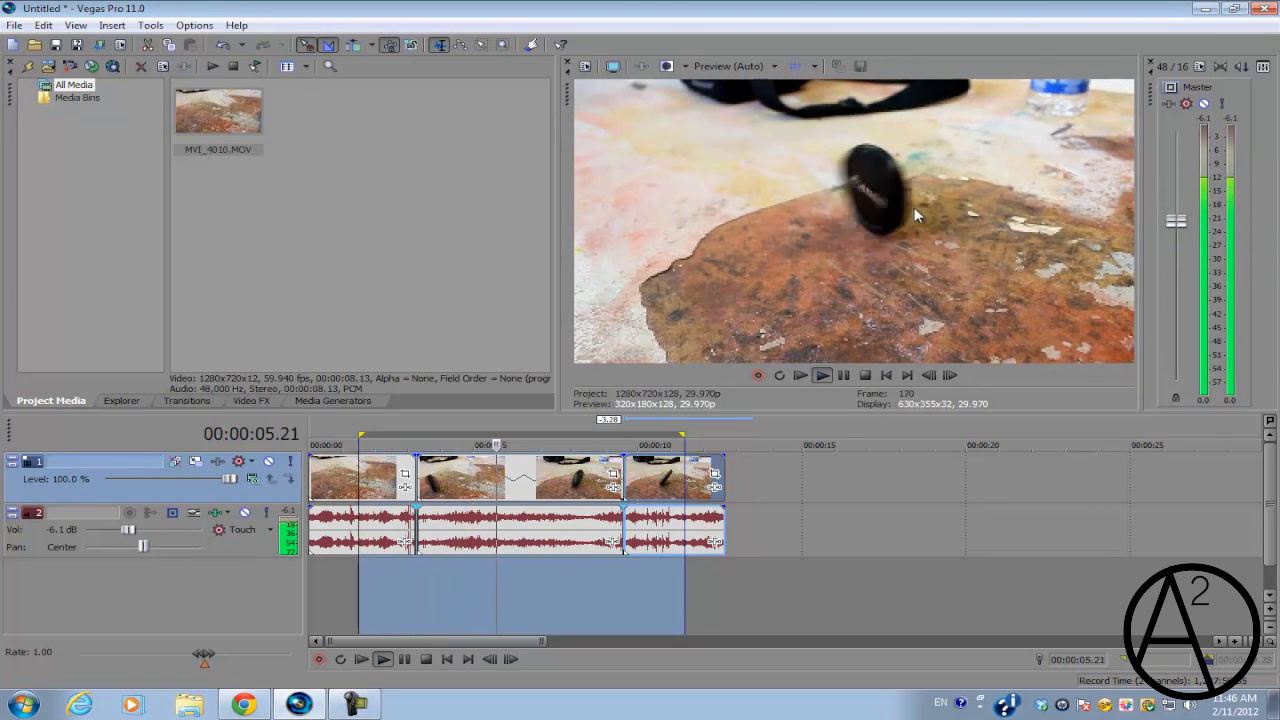
{"action": "key", "text": "space"}
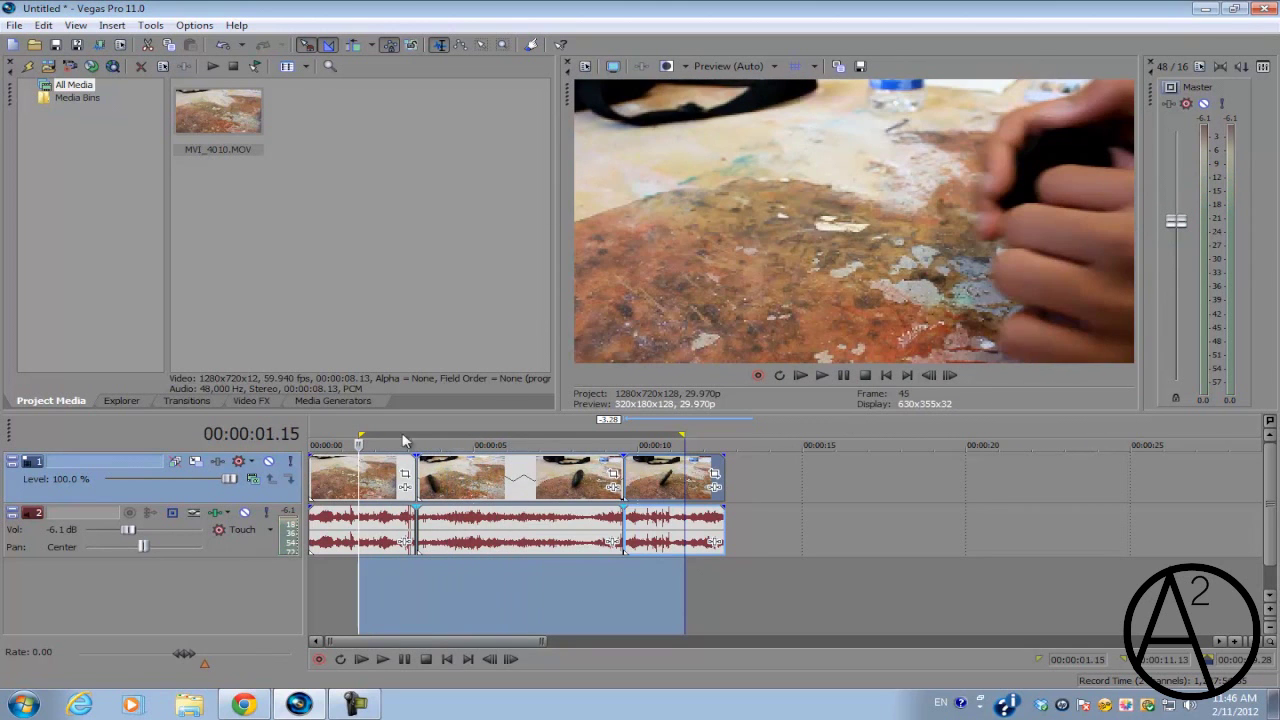
Delete the old video and audio tracks from the timeline
{"action": "right_click", "coordinate": [799, 474]}
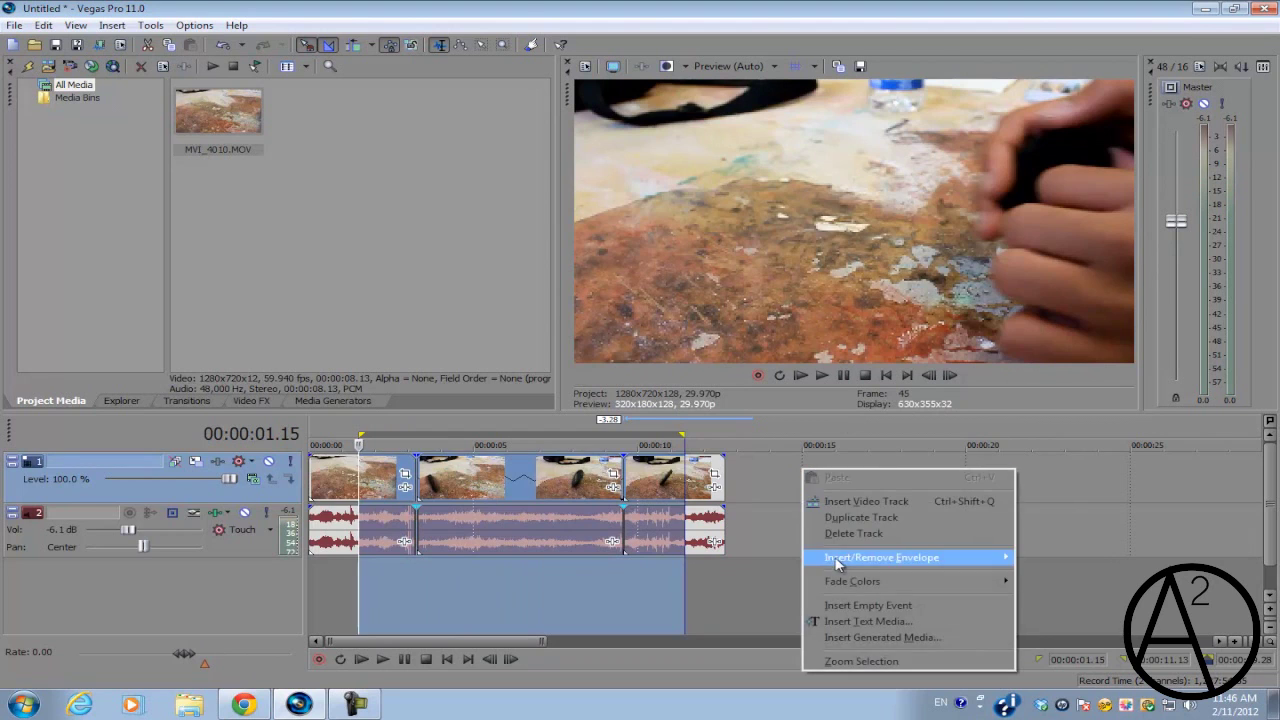
{"action": "left_click", "coordinate": [832, 533]}
{"action": "right_click", "coordinate": [762, 489]}
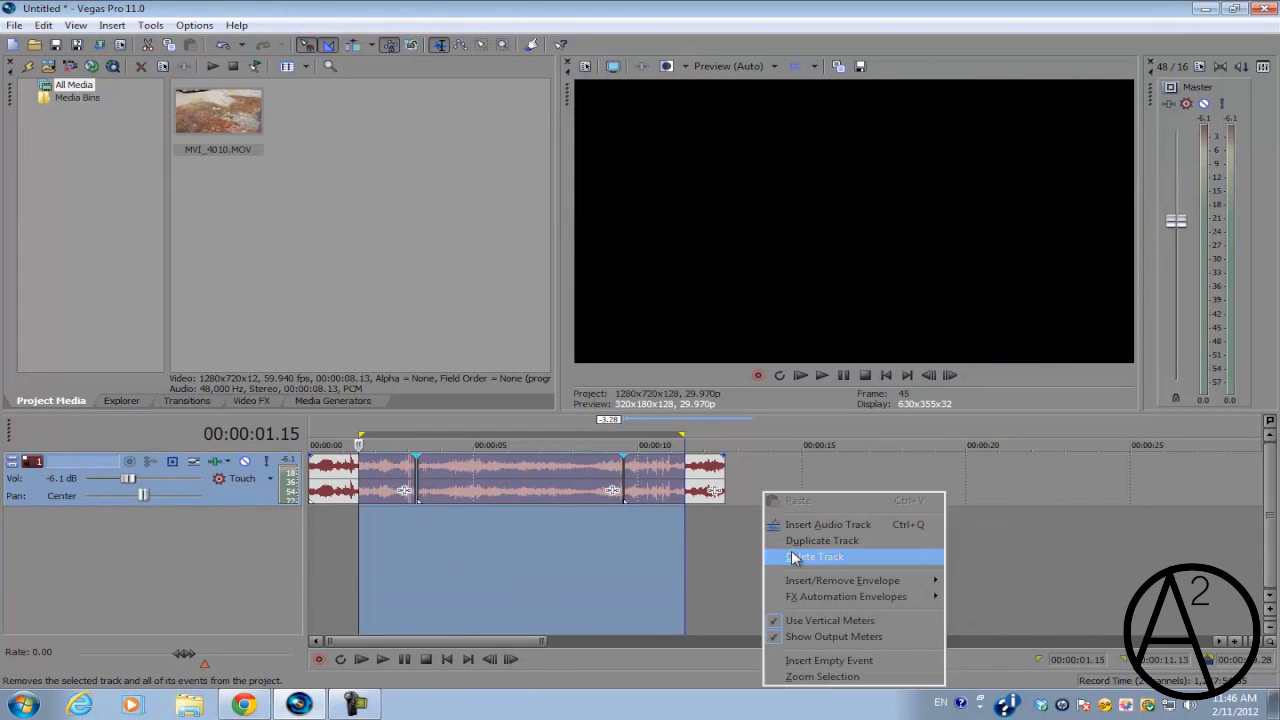
{"action": "left_click", "coordinate": [812, 556]}
Place MVI_4010.MOV at the timeline start and try adding an Event Velocity envelope from Insert
{"action": "left_click", "coordinate": [311, 470]}
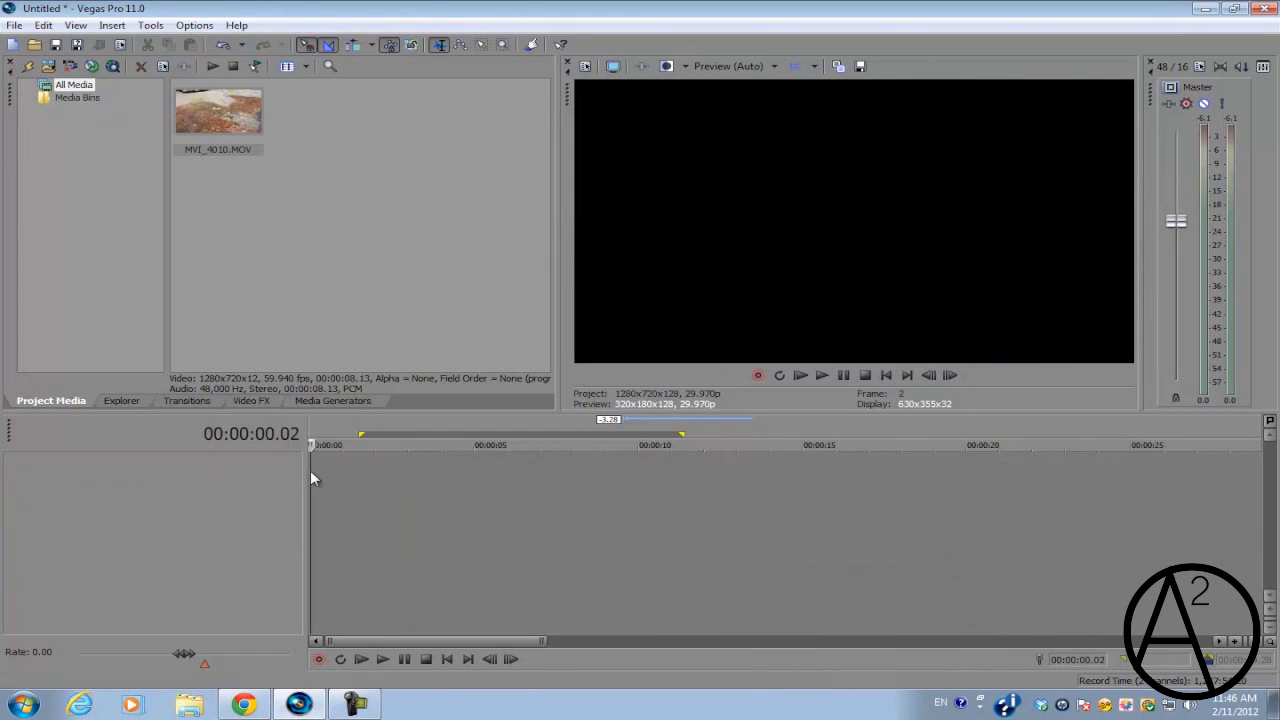
{"action": "left_click_drag", "start_coordinate": [218, 110], "coordinate": [319, 477]}
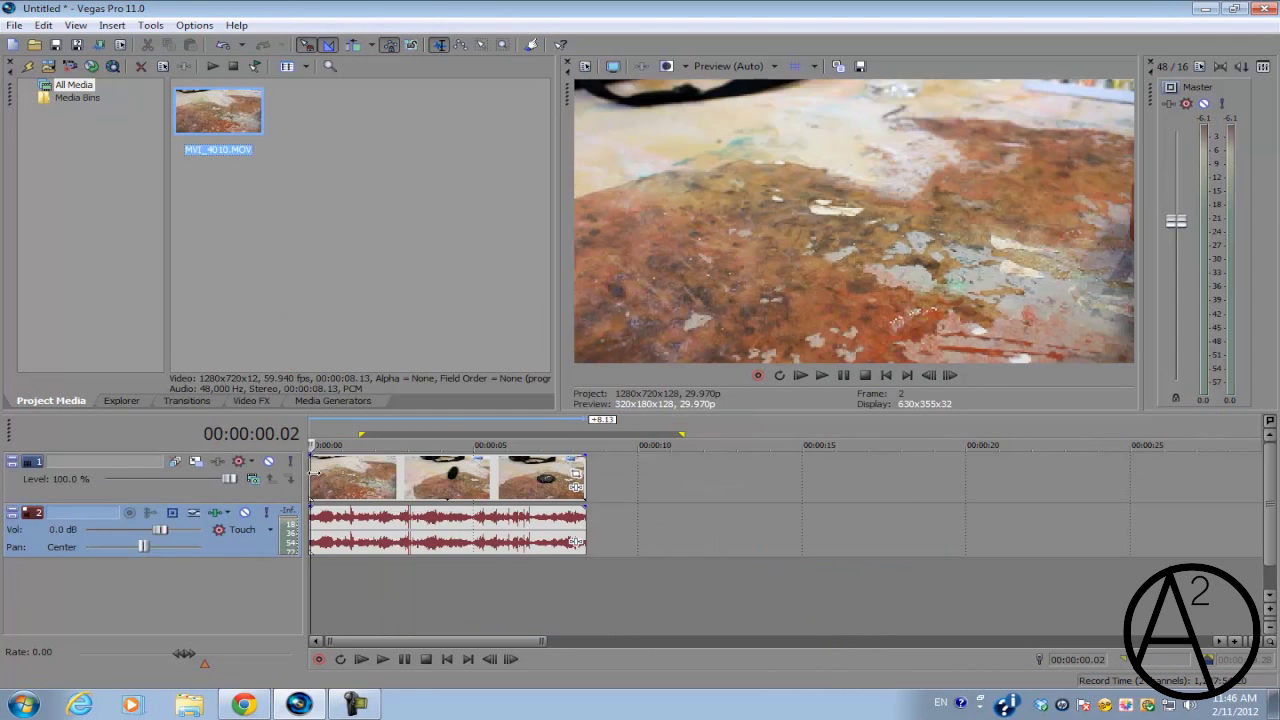
{"action": "left_click", "coordinate": [333, 483]}
{"action": "scroll", "coordinate": [333, 483], "scroll_direction": "up", "scroll_amount": 5}
{"action": "left_click", "coordinate": [112, 25]}
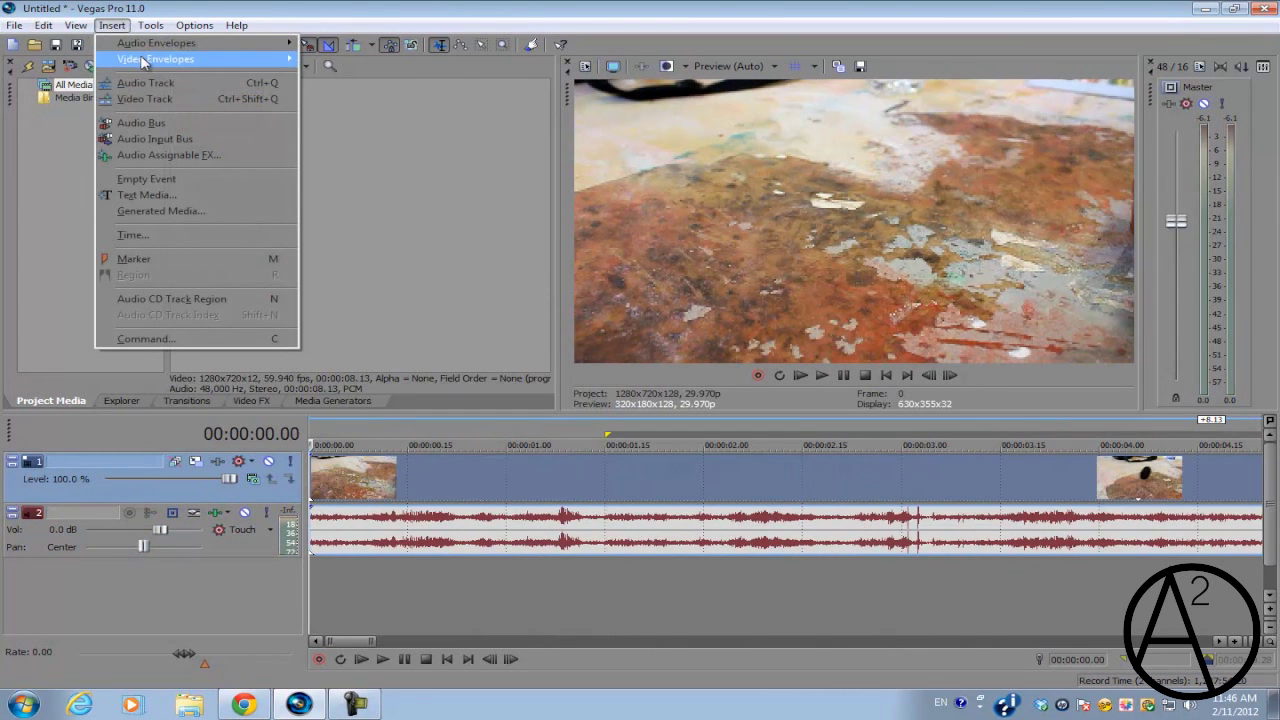
{"action": "mouse_move", "coordinate": [140, 59]}
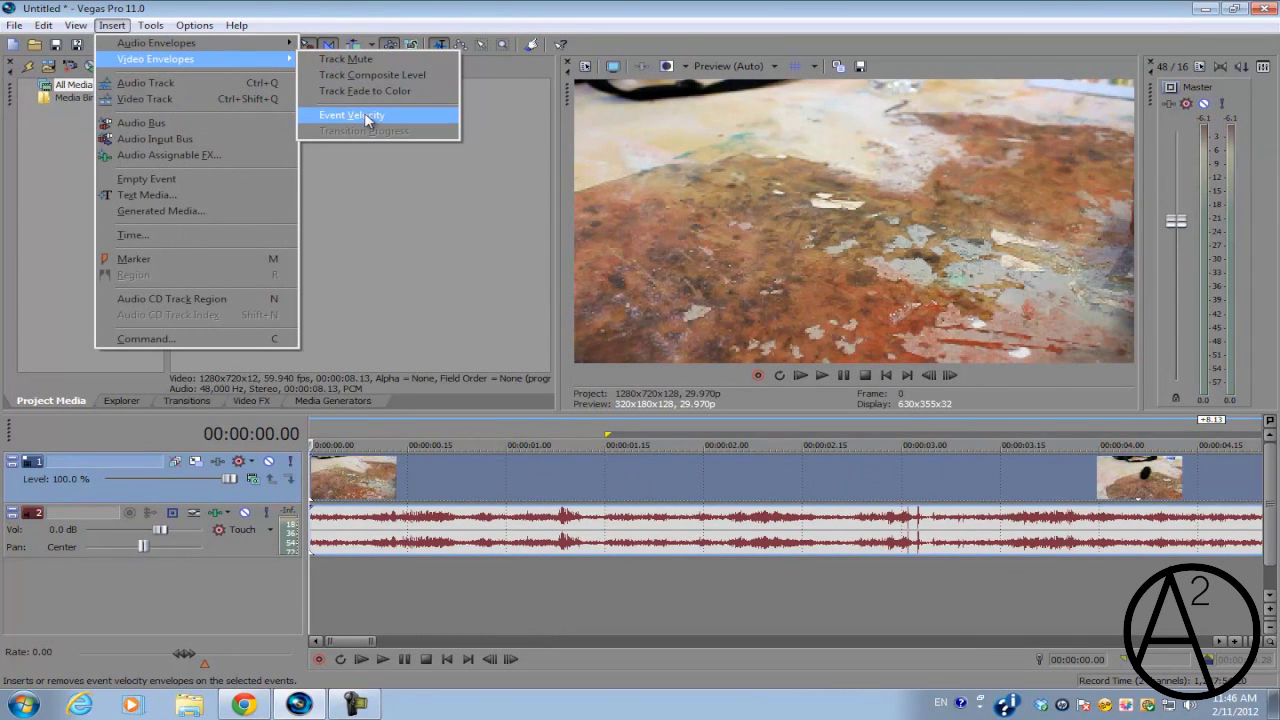
{"action": "left_click", "coordinate": [316, 481]}
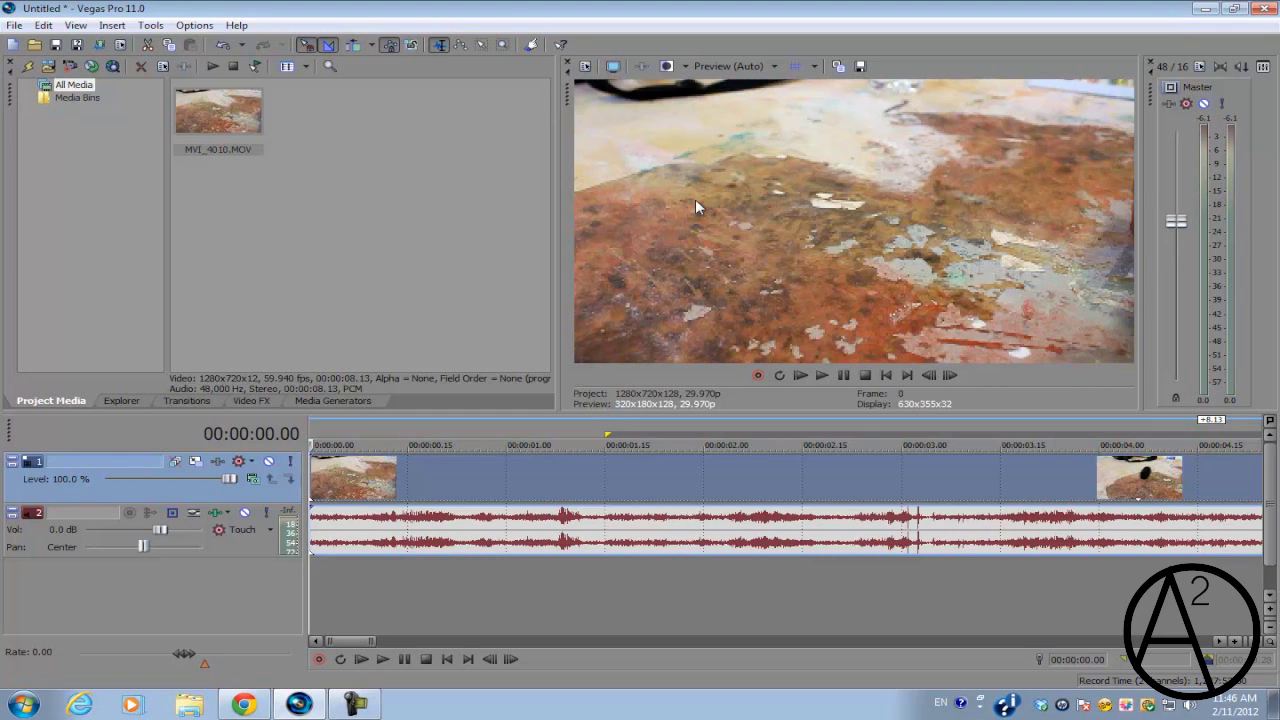
Add an Event Velocity envelope to the MVI_4010.MOV video event through Insert > Video Envelopes
{"action": "left_click", "coordinate": [376, 473]}
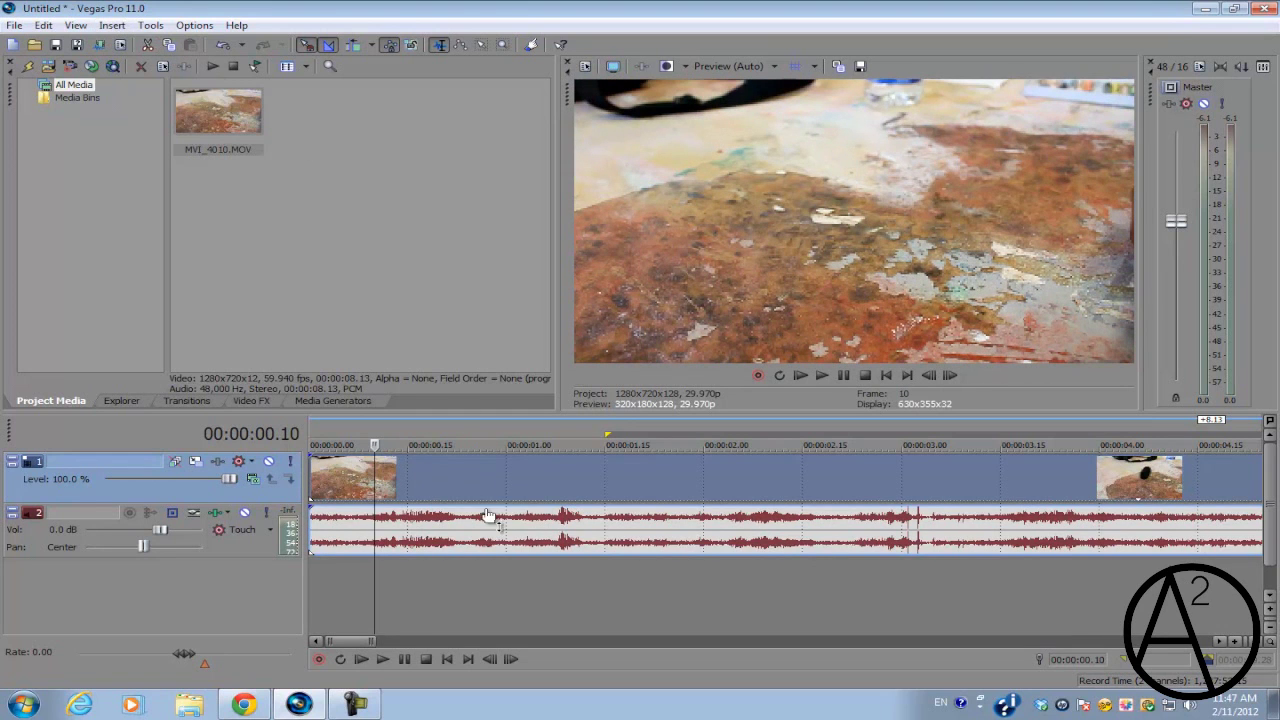
{"action": "left_click", "coordinate": [414, 475]}
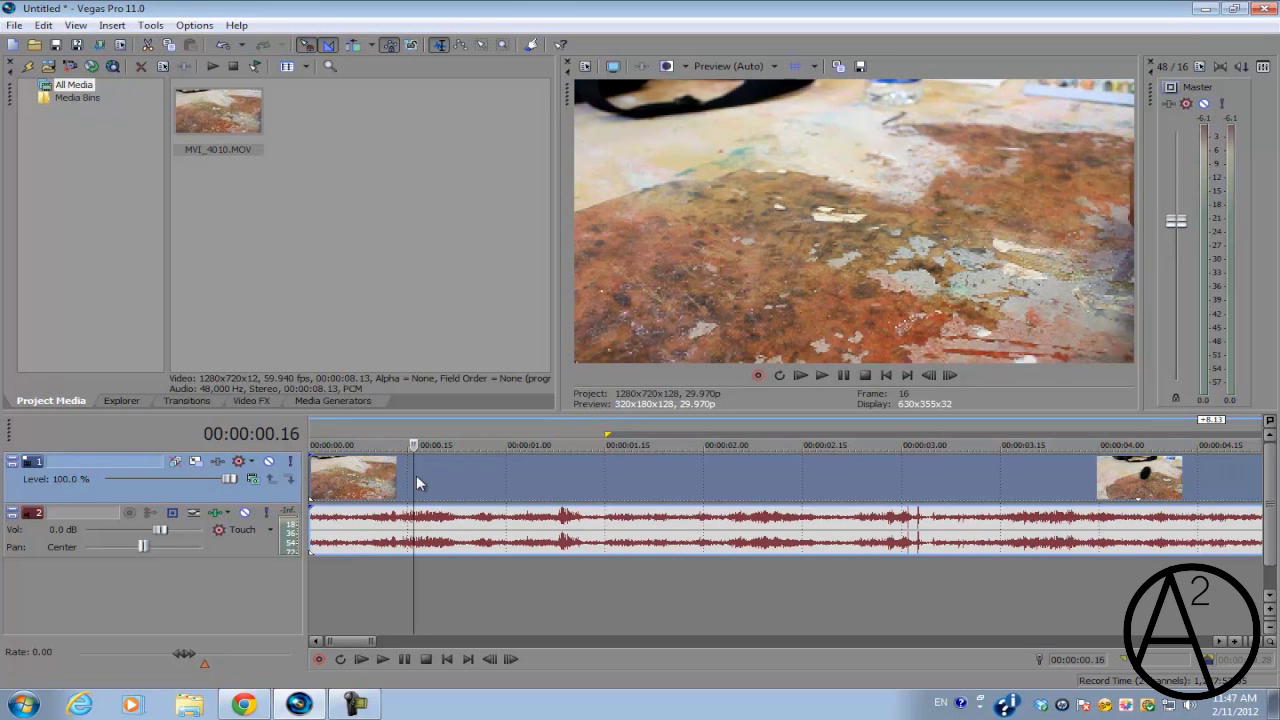
{"action": "scroll", "coordinate": [398, 490], "scroll_direction": "down", "scroll_amount": 2}
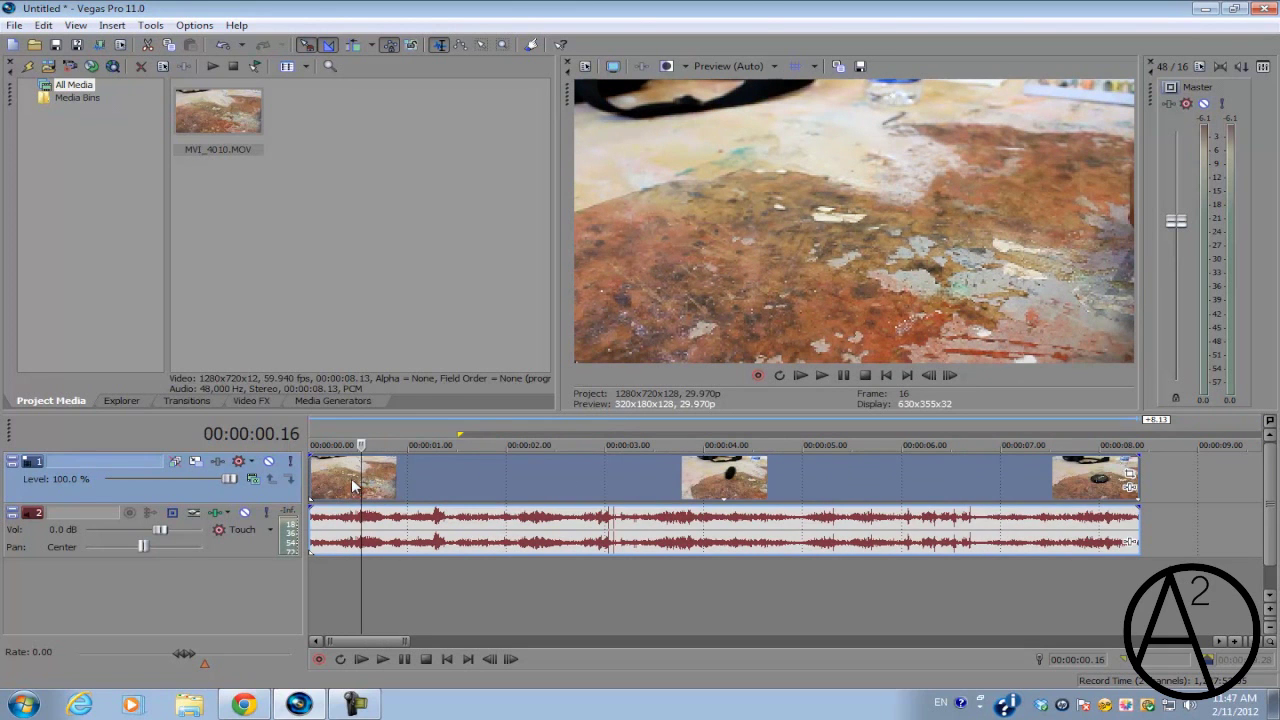
{"action": "left_click", "coordinate": [386, 478]}
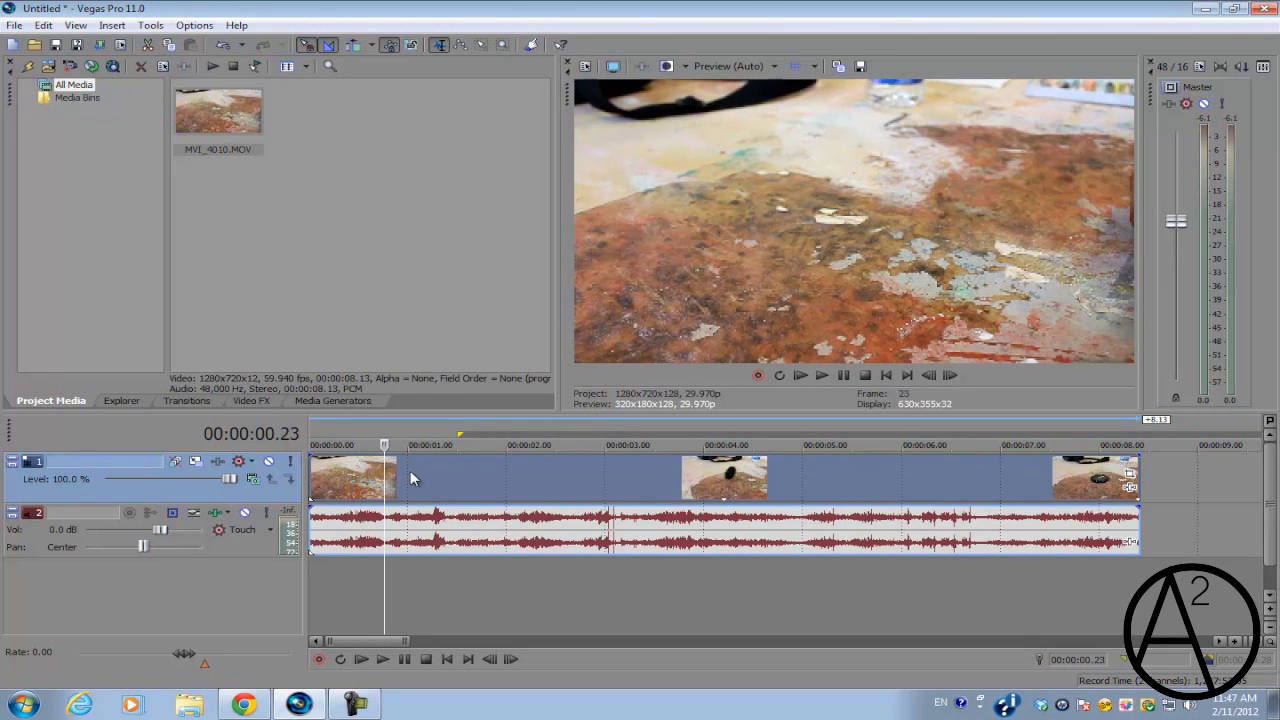
{"action": "left_click", "coordinate": [111, 27]}
{"action": "mouse_move", "coordinate": [147, 62]}
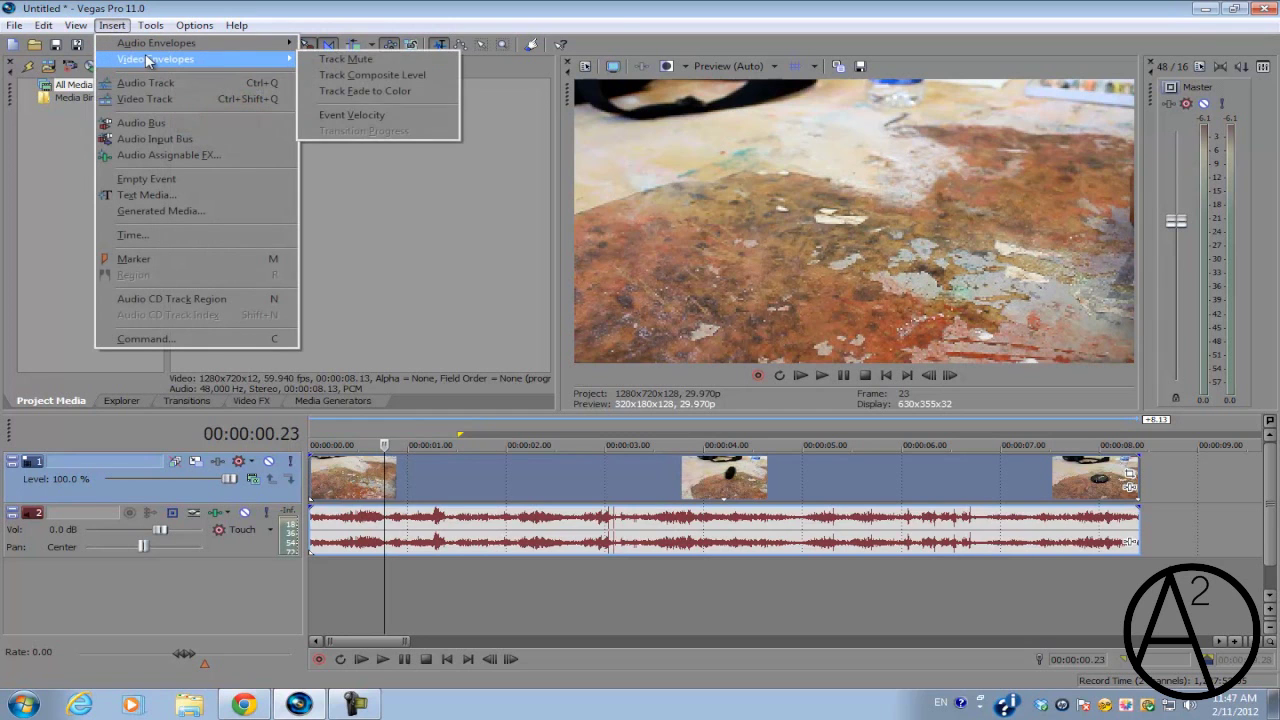
{"action": "left_click", "coordinate": [368, 117]}
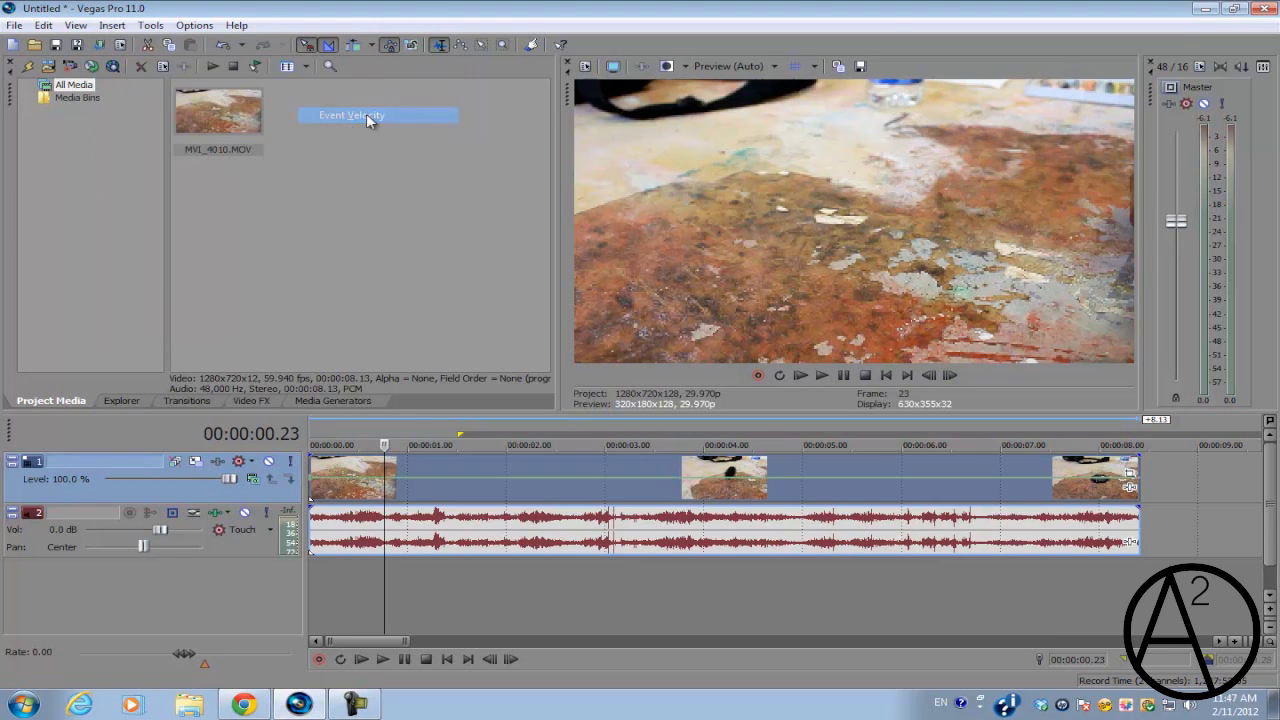
{"action": "left_click", "coordinate": [313, 487]}
{"action": "scroll", "coordinate": [423, 480], "scroll_direction": "up", "scroll_amount": 3}
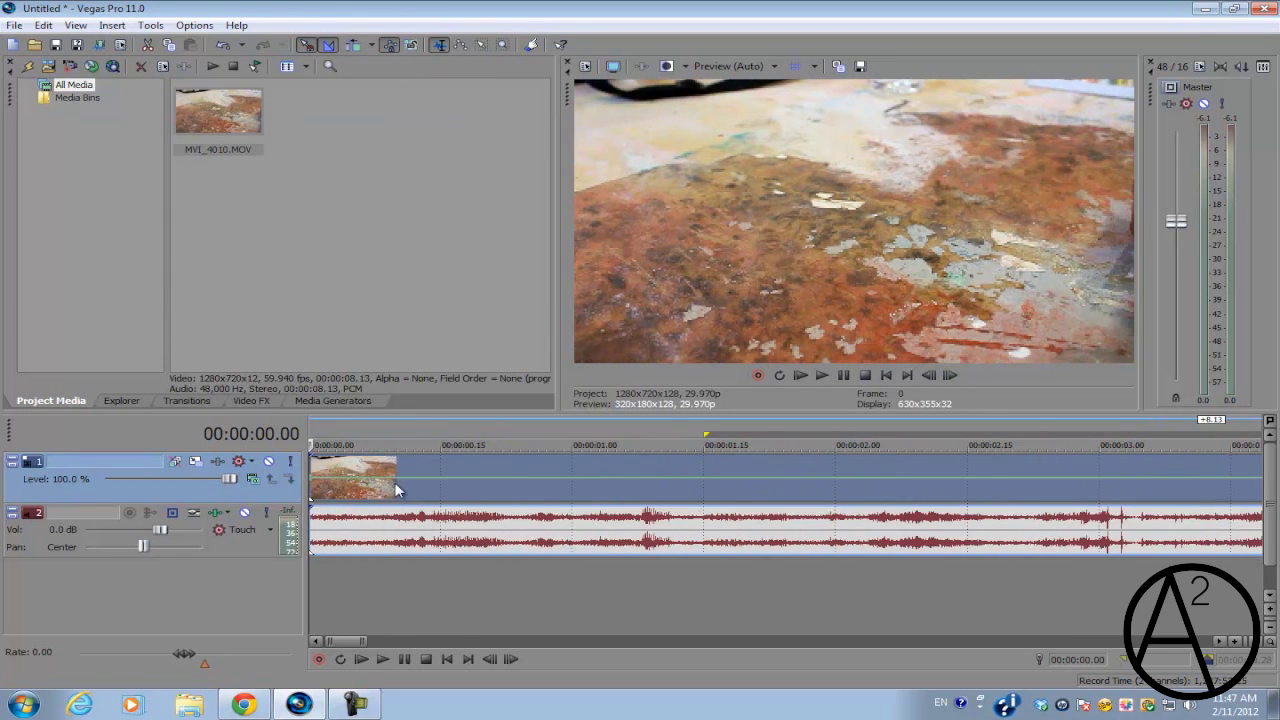
{"action": "left_click", "coordinate": [437, 465]}
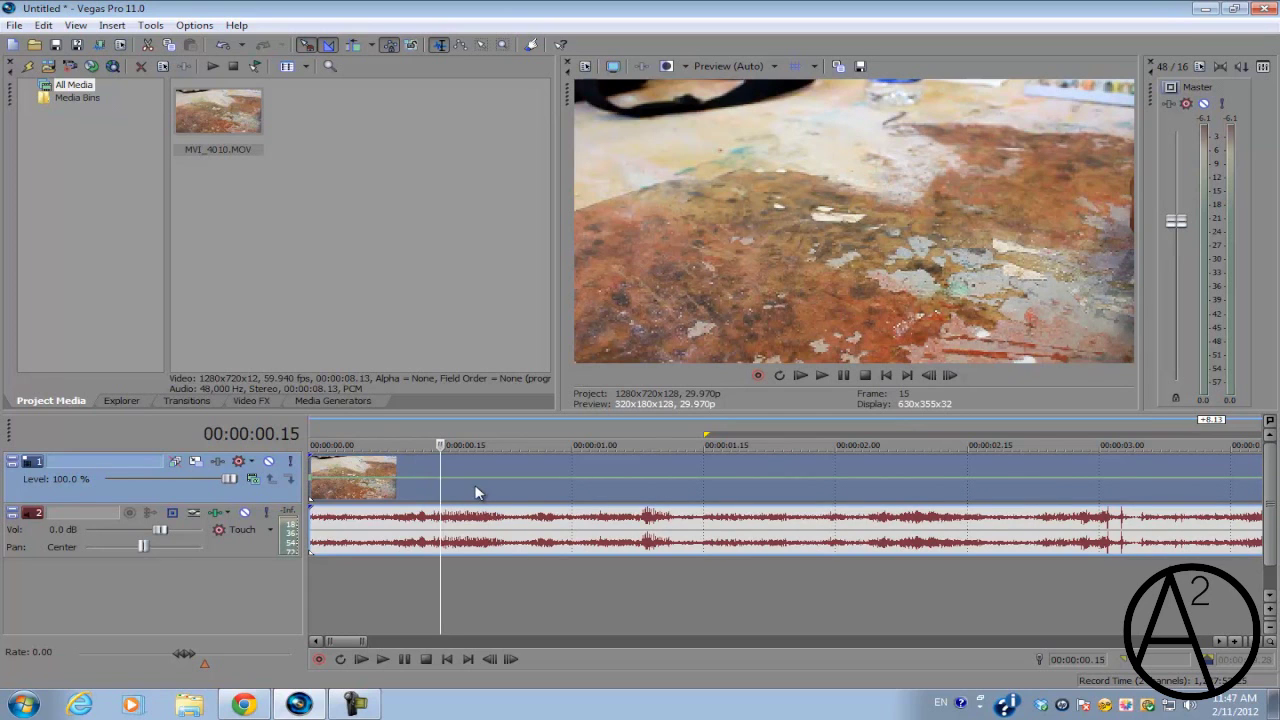
Shift the audio event right on track 2 and delete it
{"action": "mouse_move", "coordinate": [445, 490]}
{"action": "left_mouse_down"}
{"action": "mouse_move", "coordinate": [474, 491]}
{"action": "mouse_move", "coordinate": [463, 497]}
{"action": "left_mouse_up"}
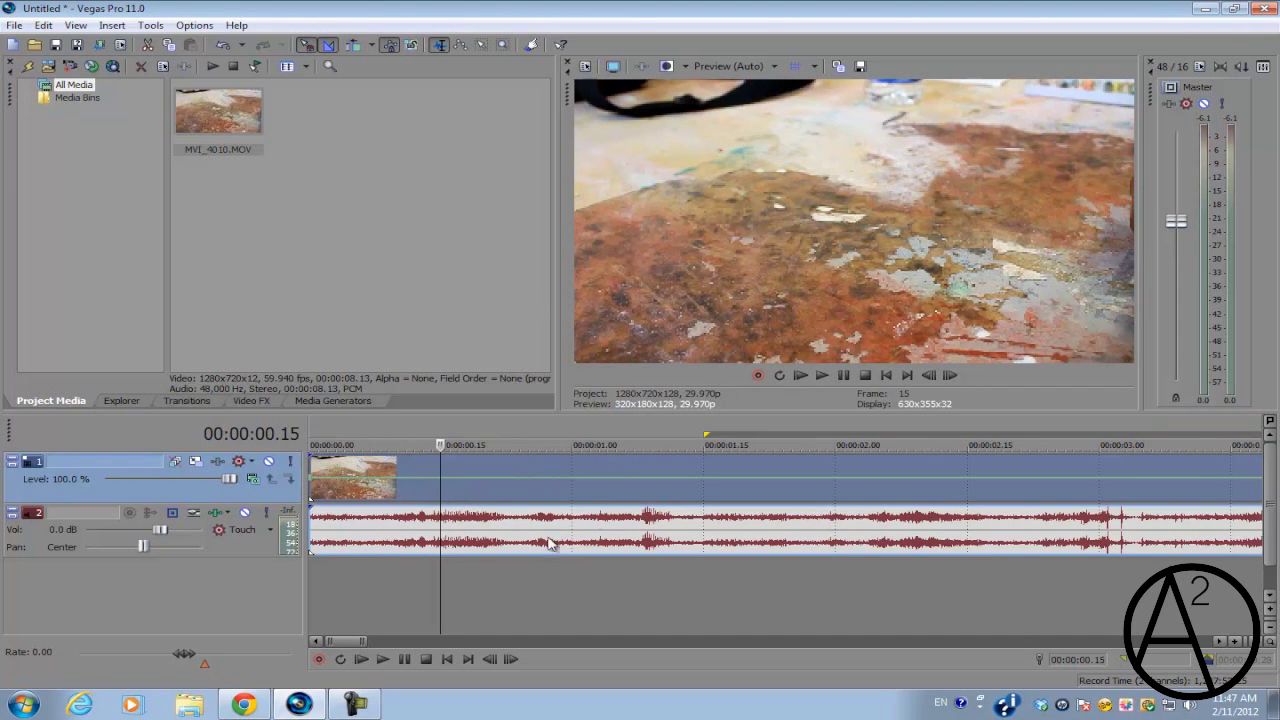
{"action": "left_click", "coordinate": [477, 494]}
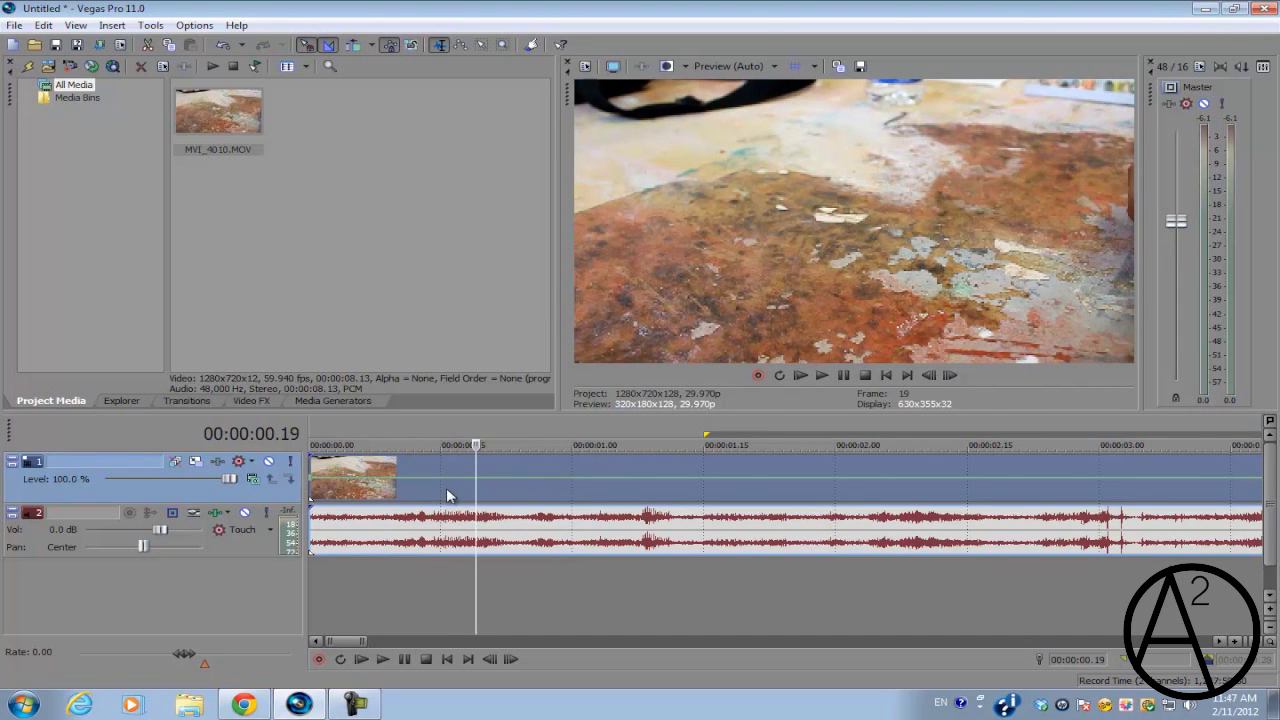
{"action": "left_click", "coordinate": [446, 487]}
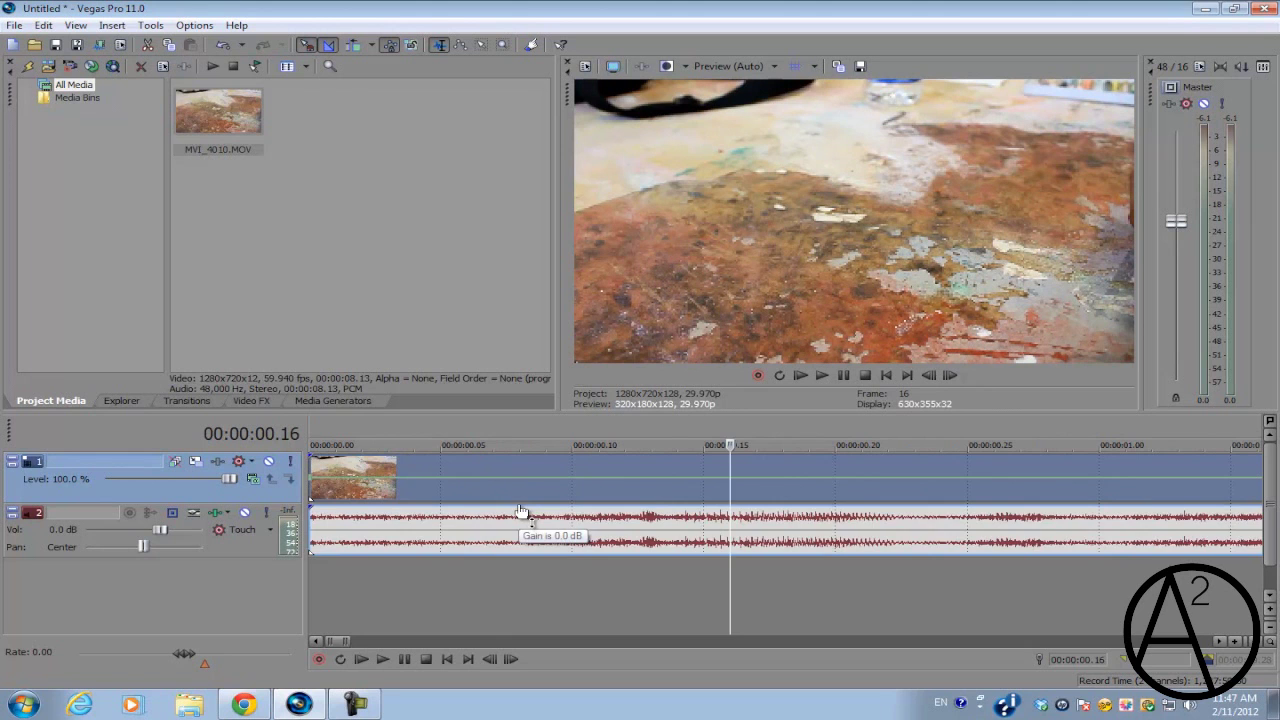
{"action": "scroll", "coordinate": [525, 512], "scroll_direction": "down", "scroll_amount": 3}
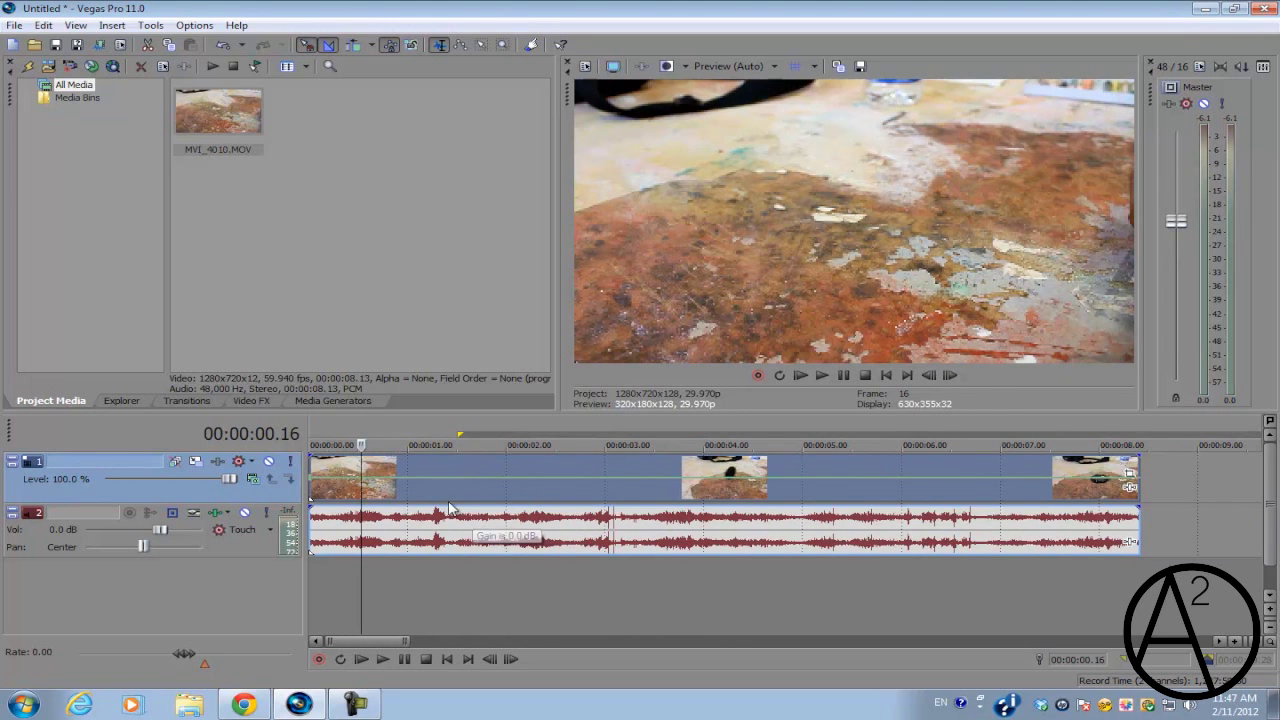
{"action": "left_click", "coordinate": [410, 503]}
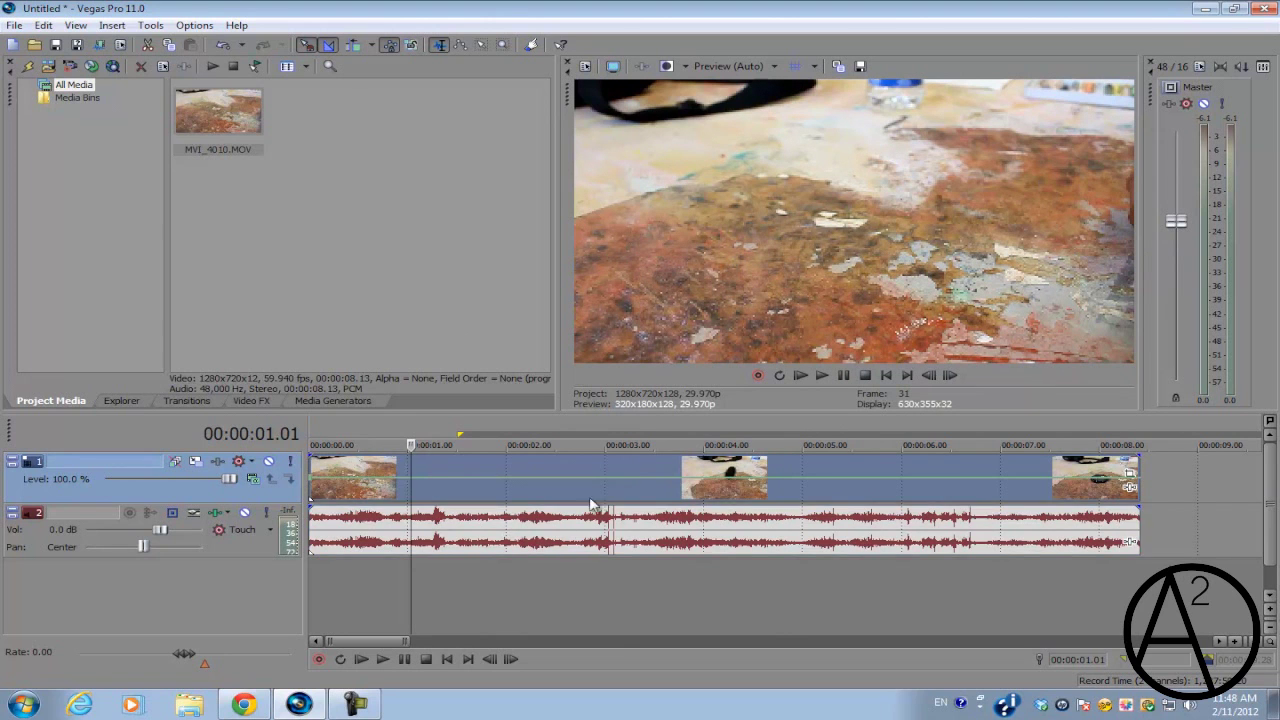
{"action": "left_click_drag", "start_coordinate": [529, 533], "coordinate": [587, 536]}
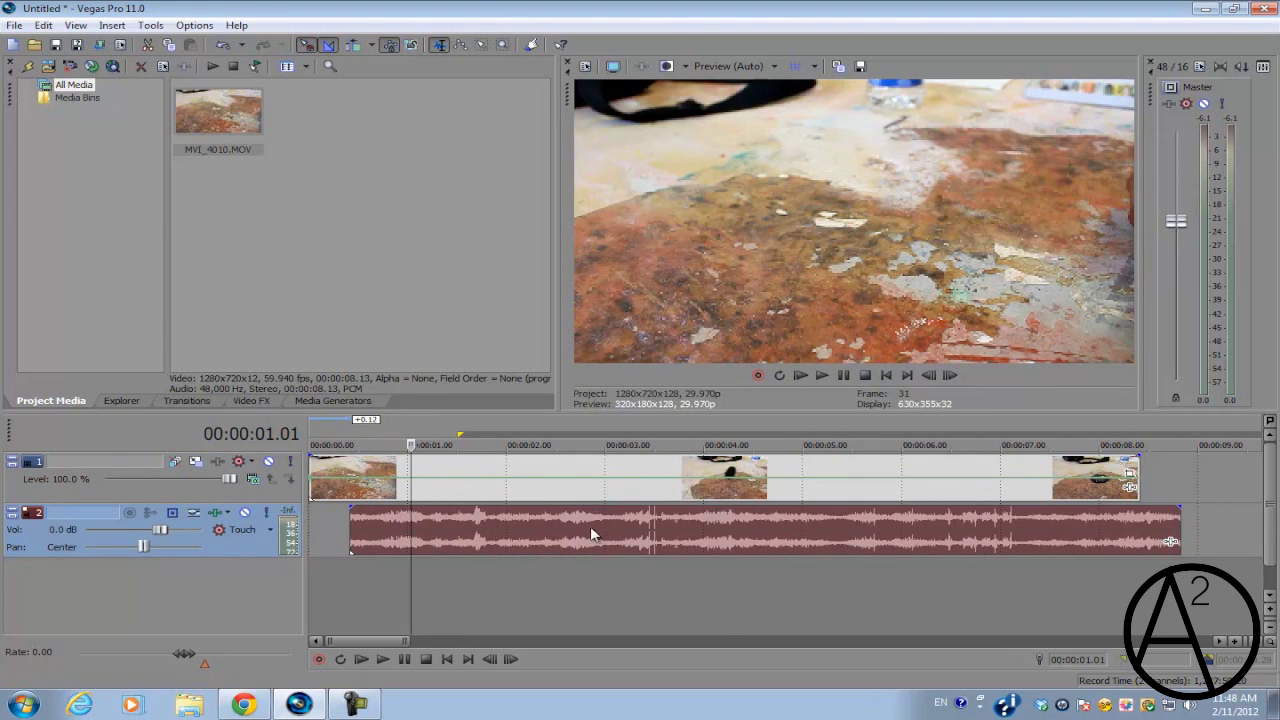
{"action": "mouse_move", "coordinate": [511, 516]}
{"action": "left_mouse_down"}
{"action": "mouse_move", "coordinate": [553, 529]}
{"action": "mouse_move", "coordinate": [517, 534]}
{"action": "left_mouse_up"}
{"action": "right_click", "coordinate": [517, 534]}
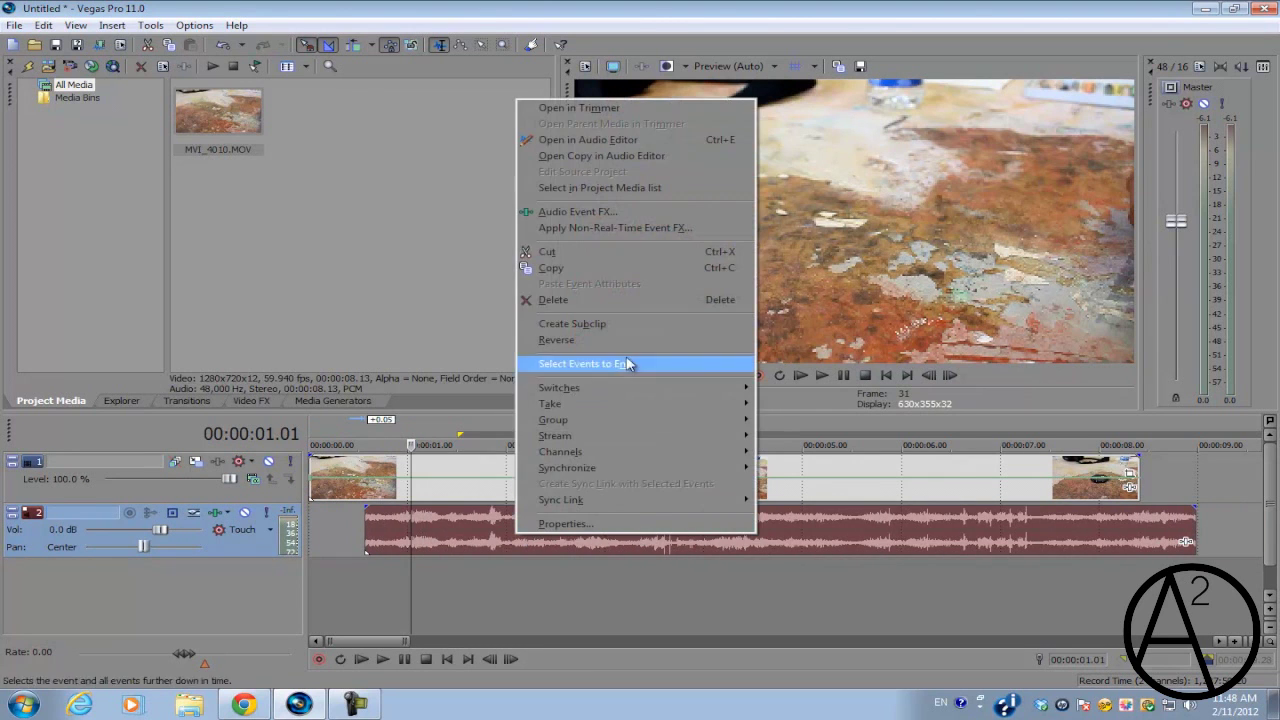
{"action": "left_click", "coordinate": [640, 299]}
Select the remaining video event and move the playhead to 00:00:01.16
{"action": "left_click", "coordinate": [408, 476]}
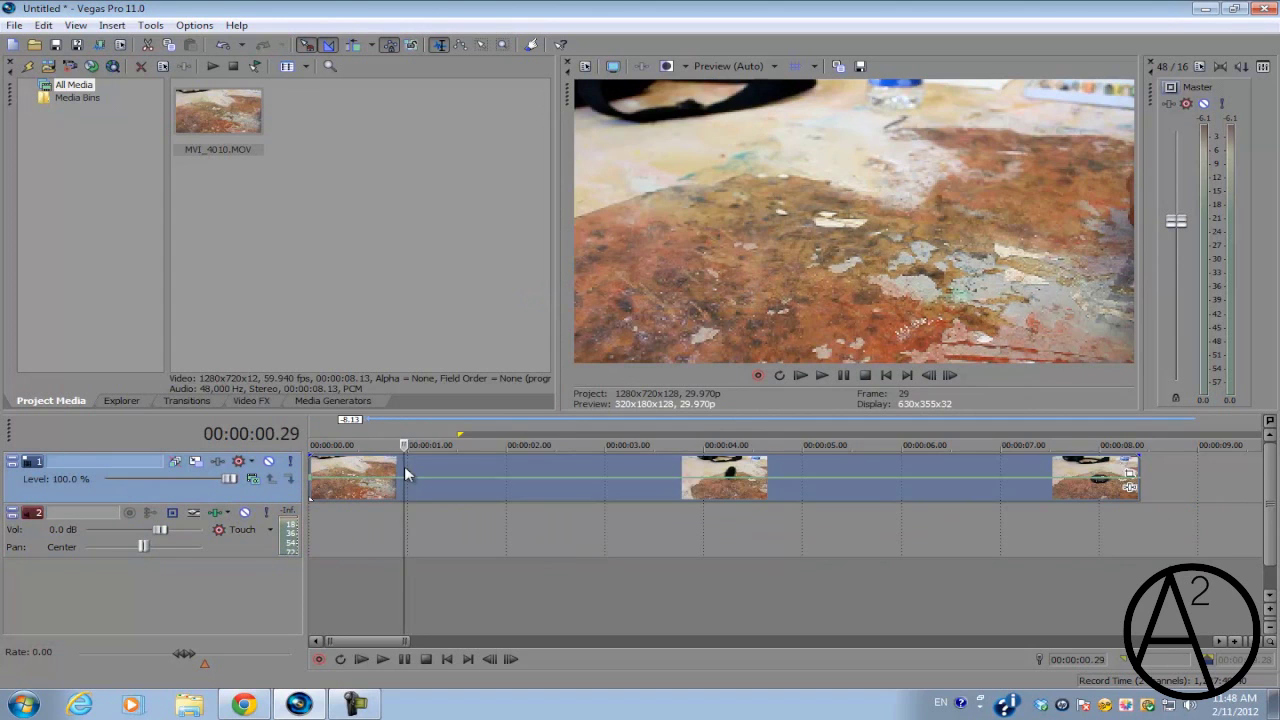
{"action": "scroll", "coordinate": [932, 539], "scroll_direction": "up", "scroll_amount": 4}
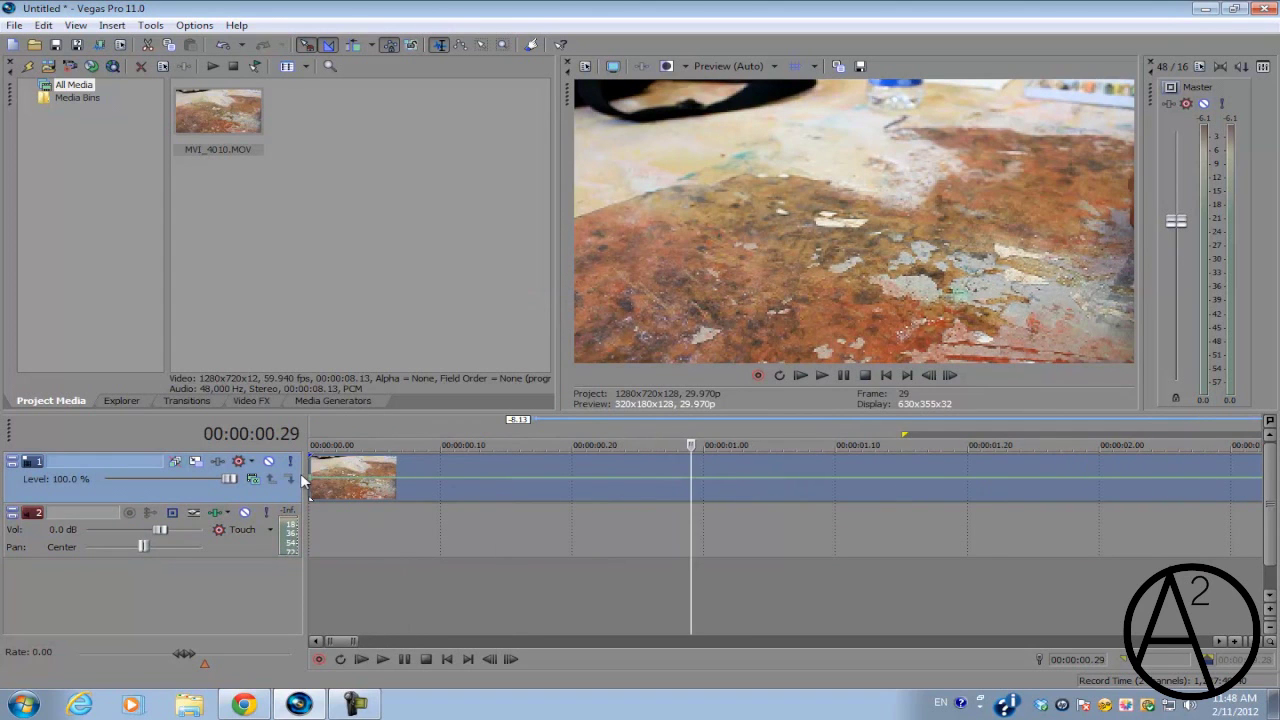
{"action": "scroll", "coordinate": [641, 462], "scroll_direction": "down", "scroll_amount": 1}
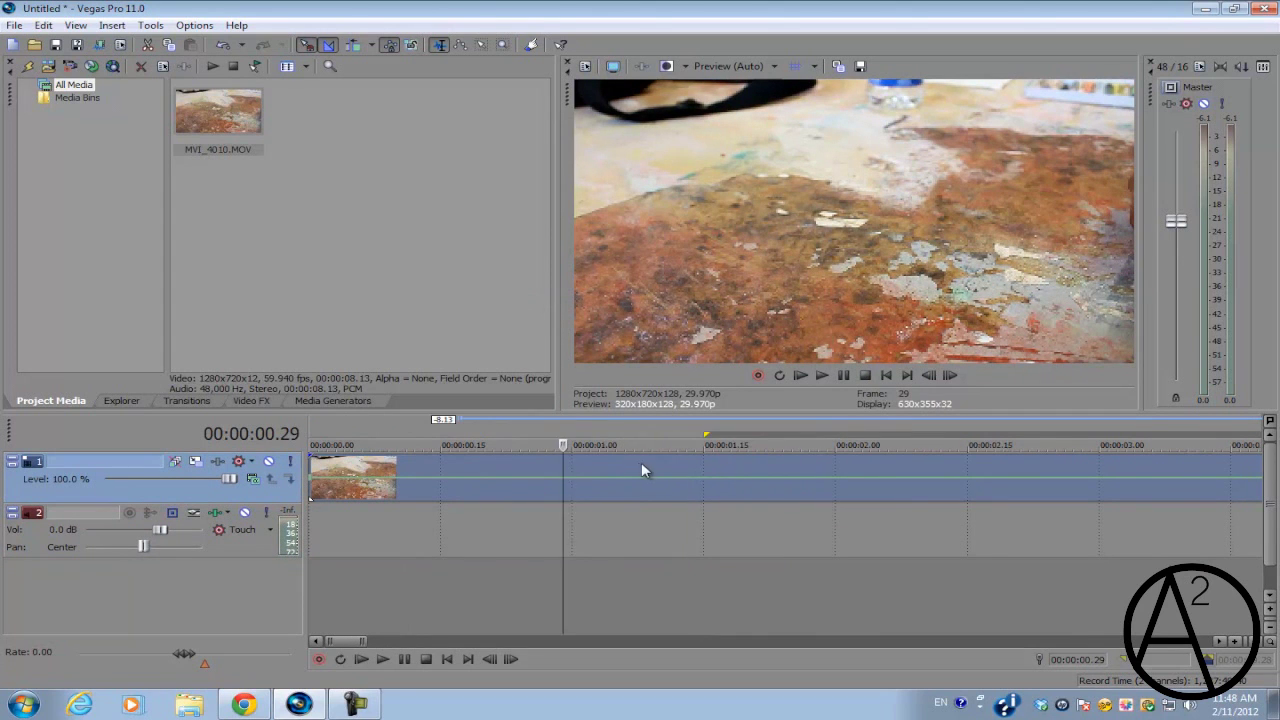
{"action": "left_click", "coordinate": [641, 462]}
{"action": "left_click", "coordinate": [712, 470]}
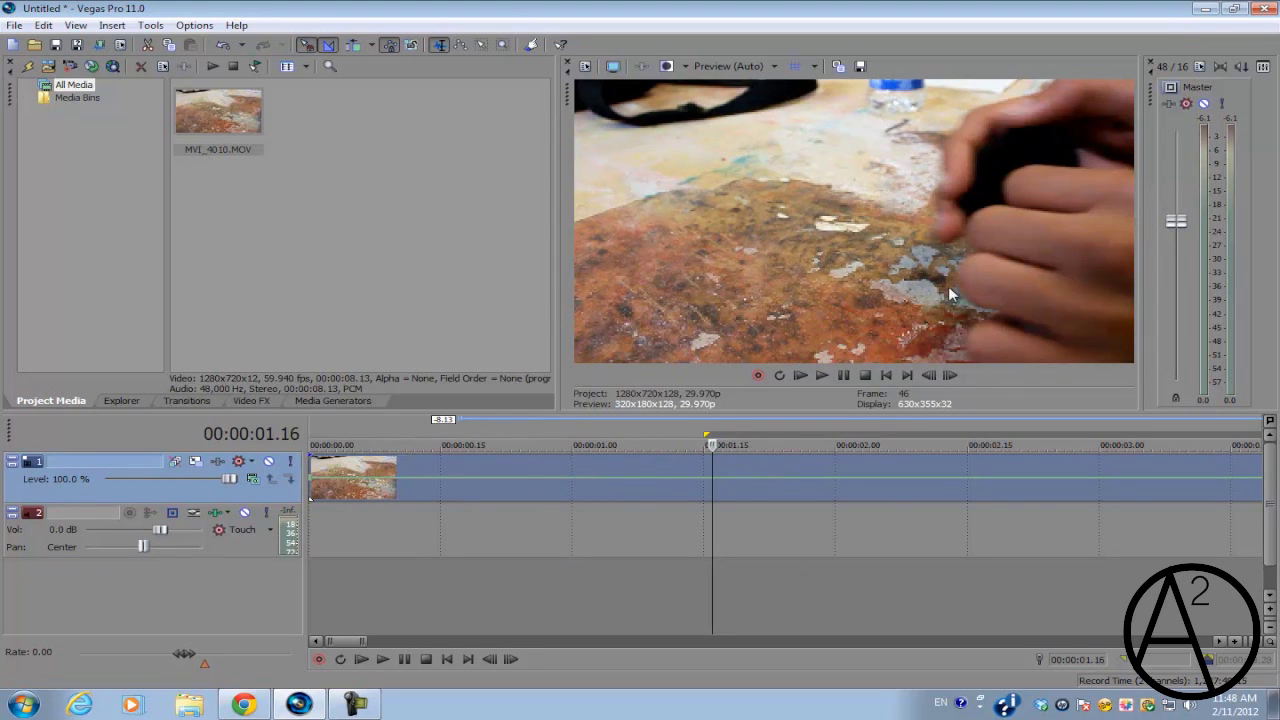
Scrub the playhead forward from 00:00:01.22 to 00:00:03.00, where the object drops
{"action": "left_click", "coordinate": [767, 465]}
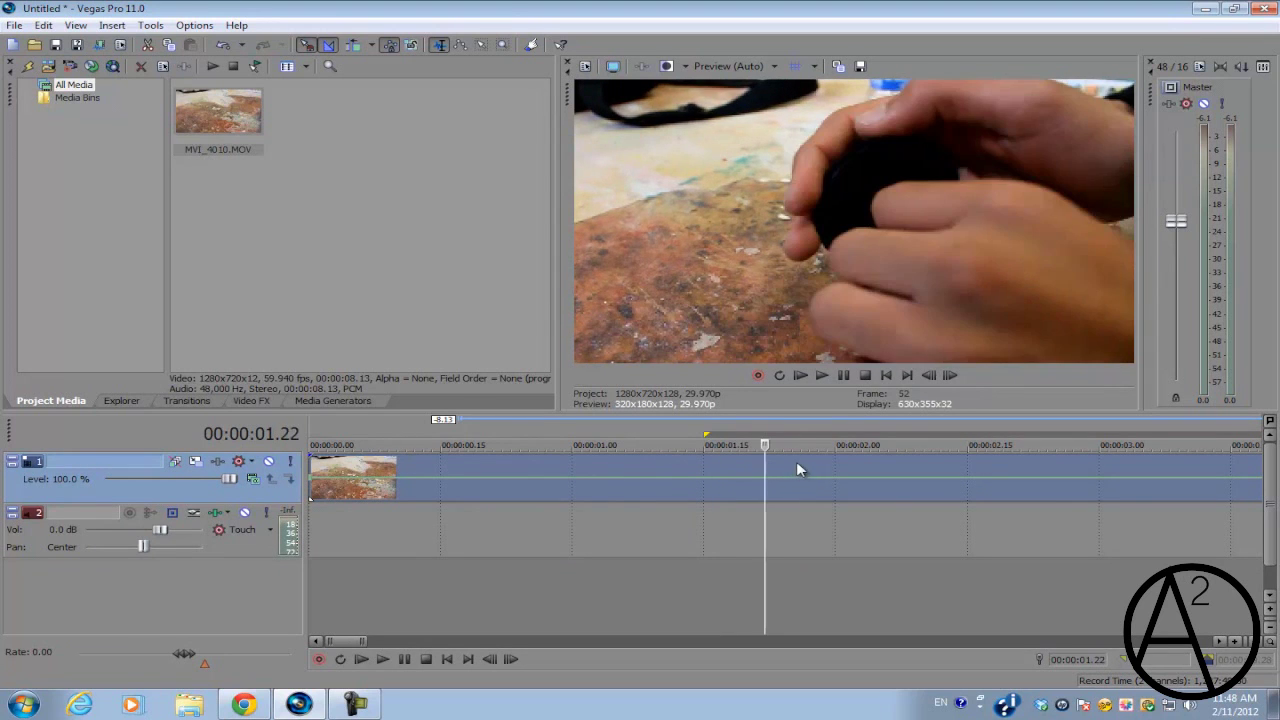
{"action": "left_click", "coordinate": [800, 463]}
{"action": "left_click", "coordinate": [869, 467]}
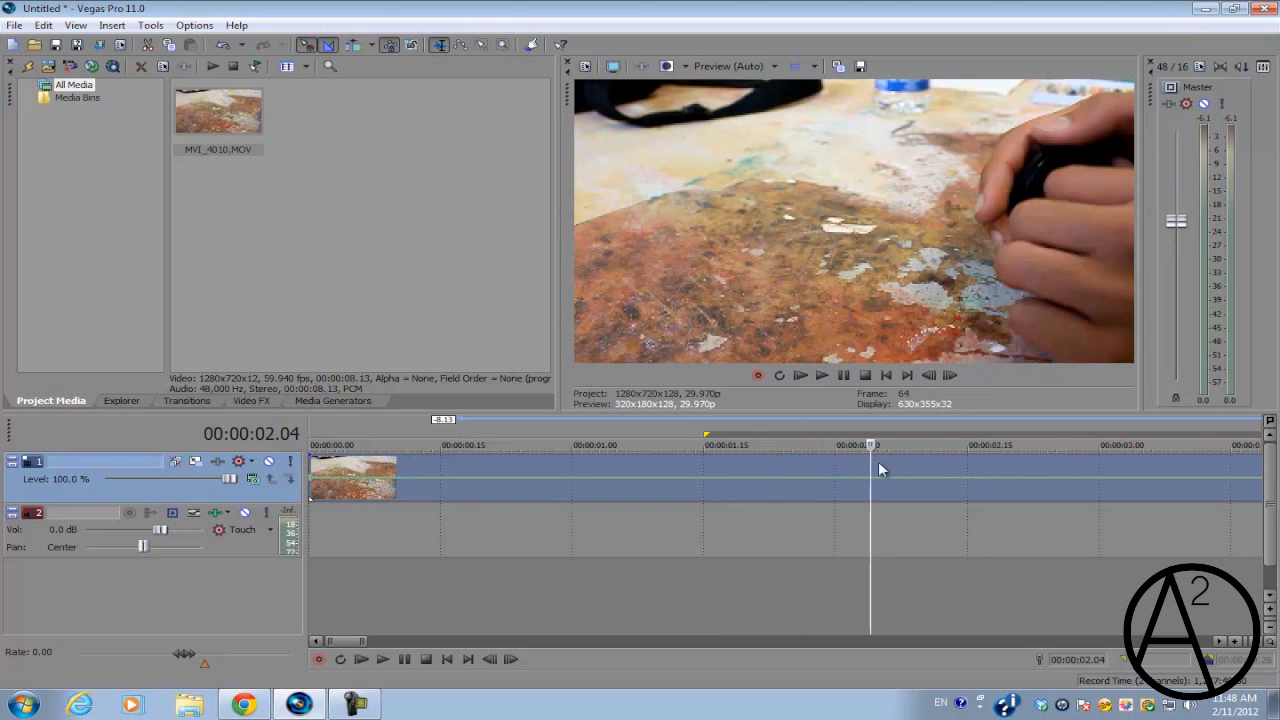
{"action": "left_click", "coordinate": [942, 462]}
{"action": "left_click", "coordinate": [953, 462]}
{"action": "left_click", "coordinate": [968, 463]}
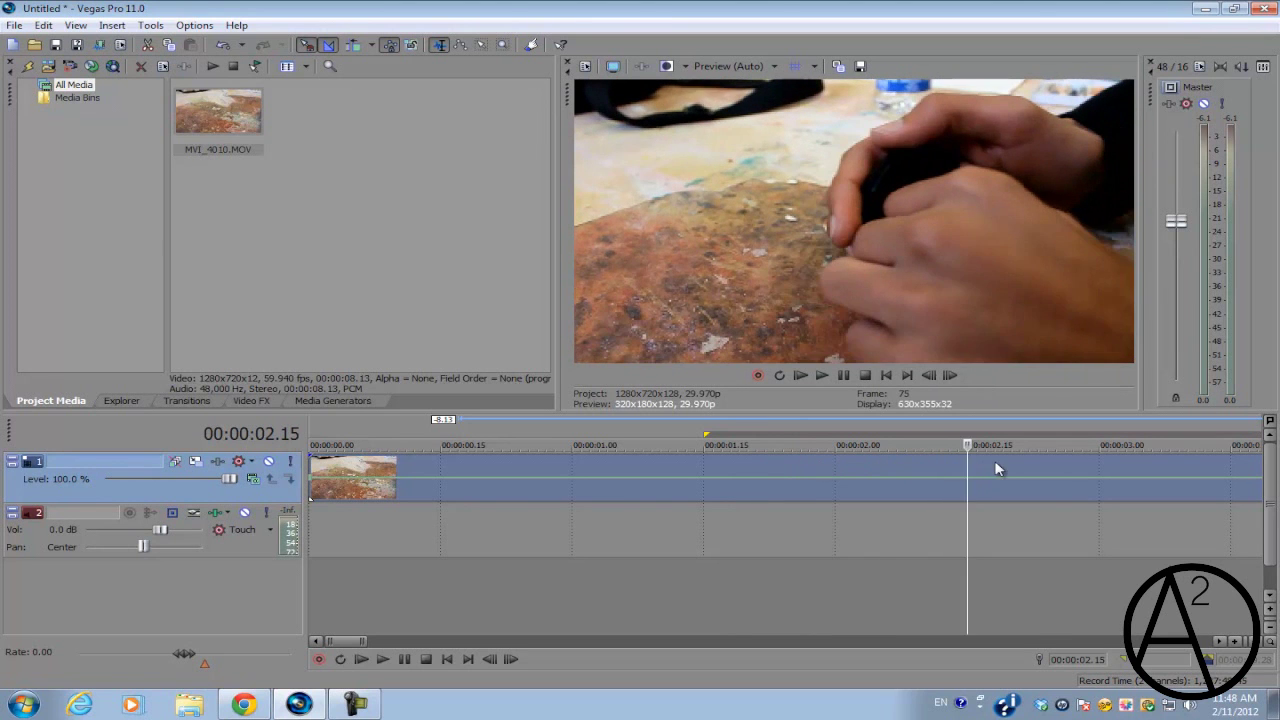
{"action": "left_click", "coordinate": [993, 464]}
{"action": "left_click", "coordinate": [1053, 465]}
{"action": "left_click", "coordinate": [1065, 464]}
{"action": "left_click", "coordinate": [1100, 463]}
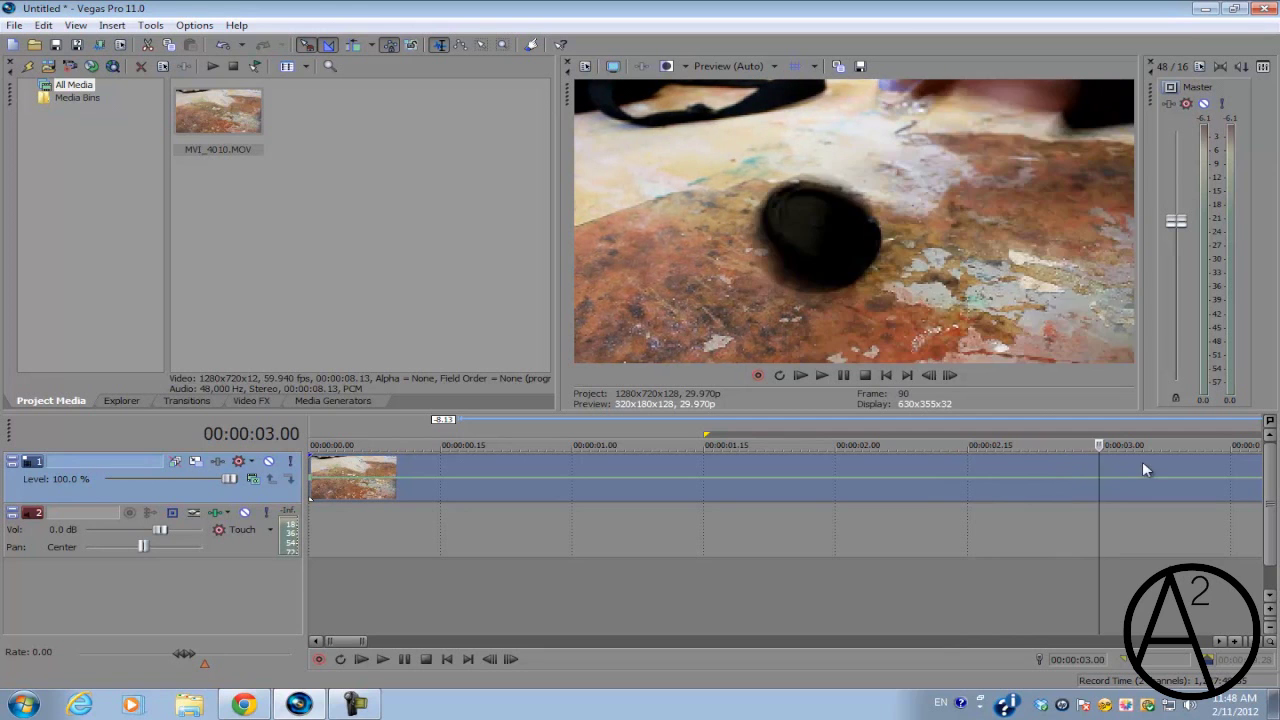
{"action": "left_click", "coordinate": [1066, 464]}
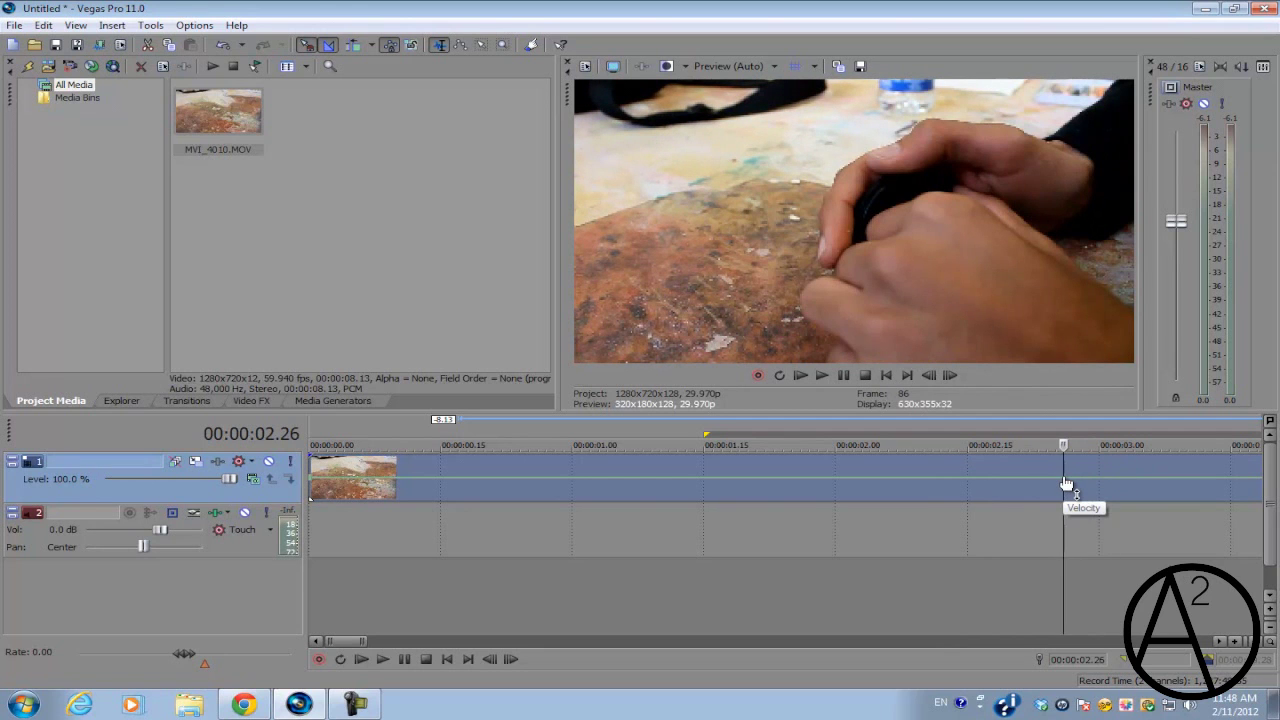
Add a velocity envelope point near 00:00:02.26, just before the drop at 00:00:03.00
{"action": "scroll", "coordinate": [783, 487], "scroll_direction": "down", "scroll_amount": 3}
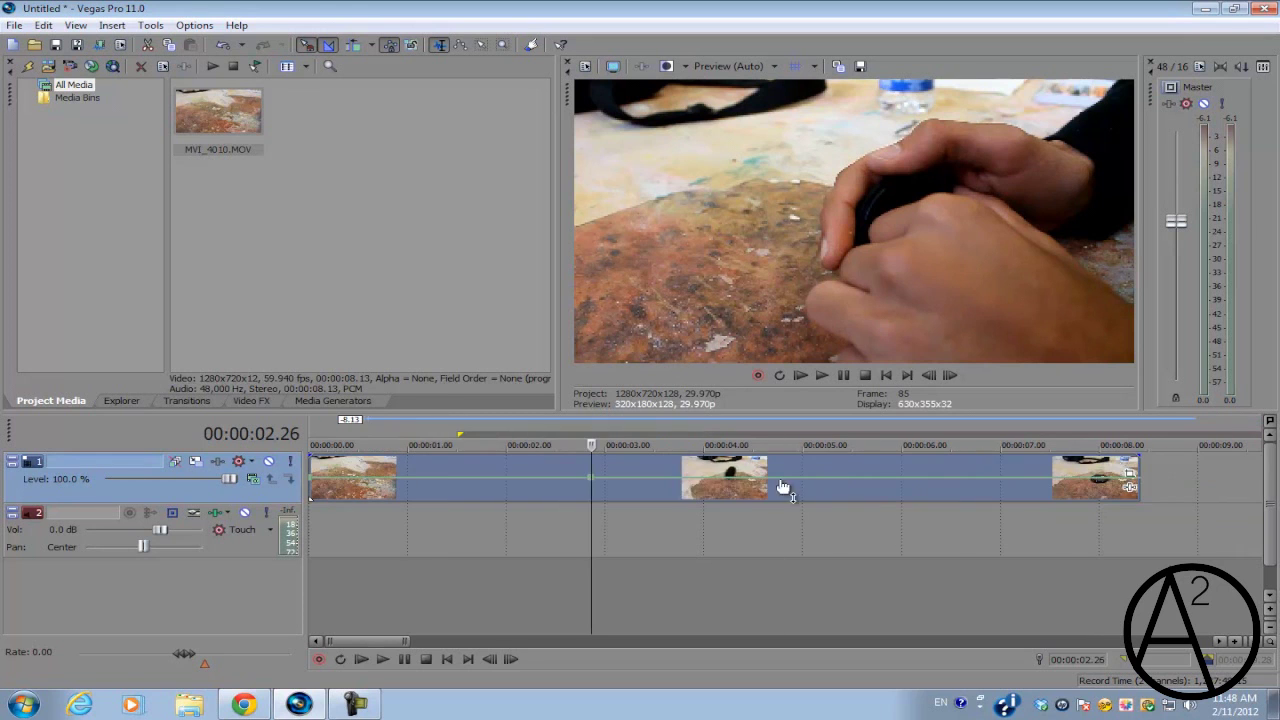
{"action": "left_click", "coordinate": [605, 462]}
{"action": "scroll", "coordinate": [665, 466], "scroll_direction": "up", "scroll_amount": 3}
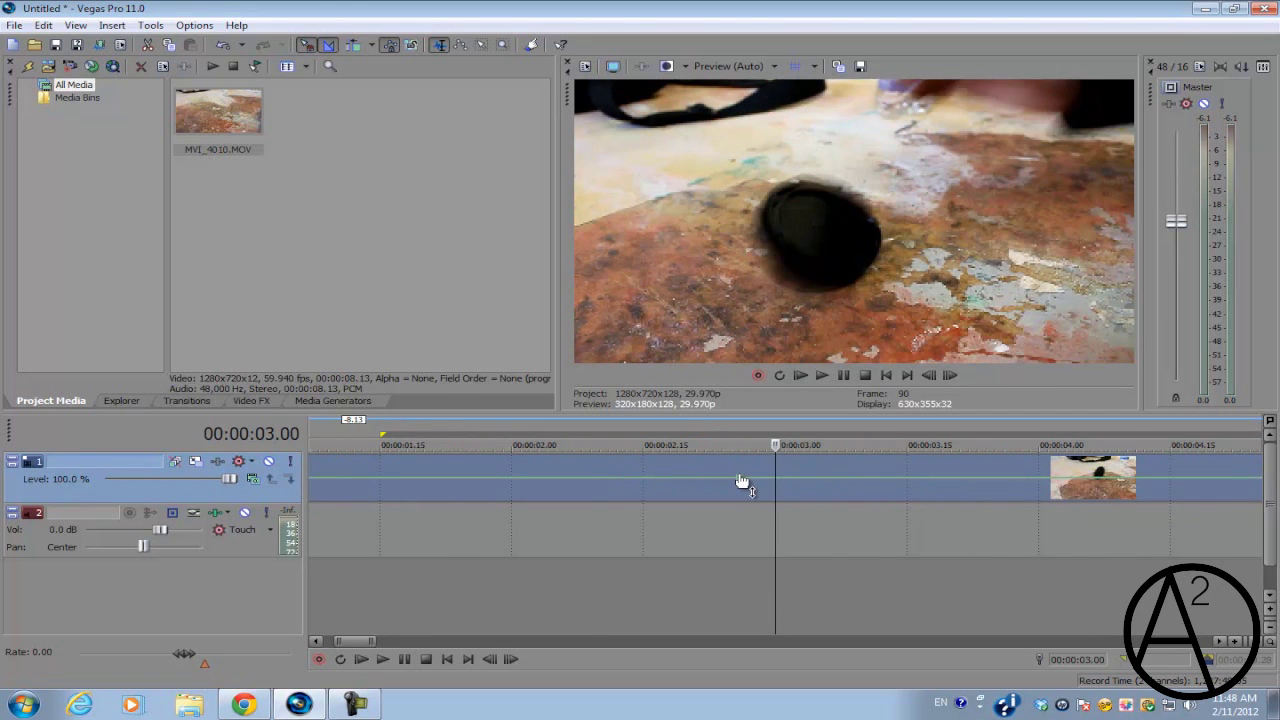
{"action": "double_click", "coordinate": [740, 479]}
Add a velocity point at 00:00:03.07 and start pulling it down
{"action": "left_click", "coordinate": [741, 480]}
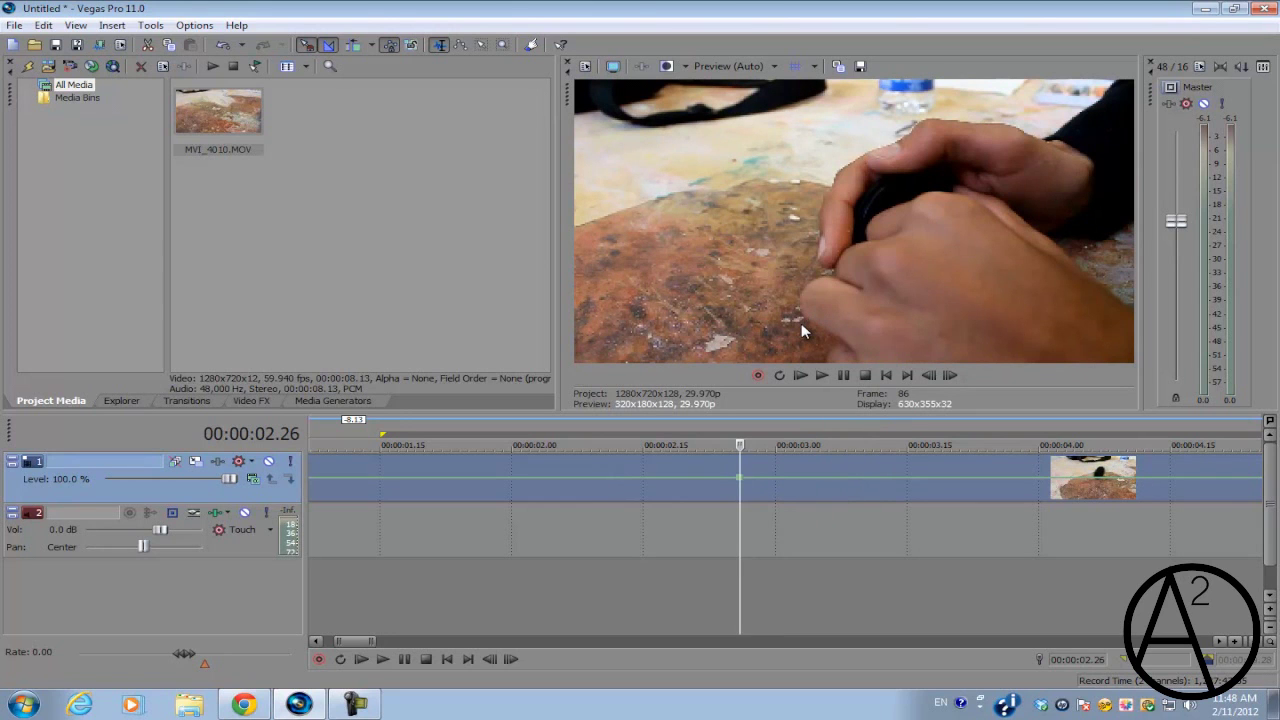
{"action": "left_click", "coordinate": [812, 462]}
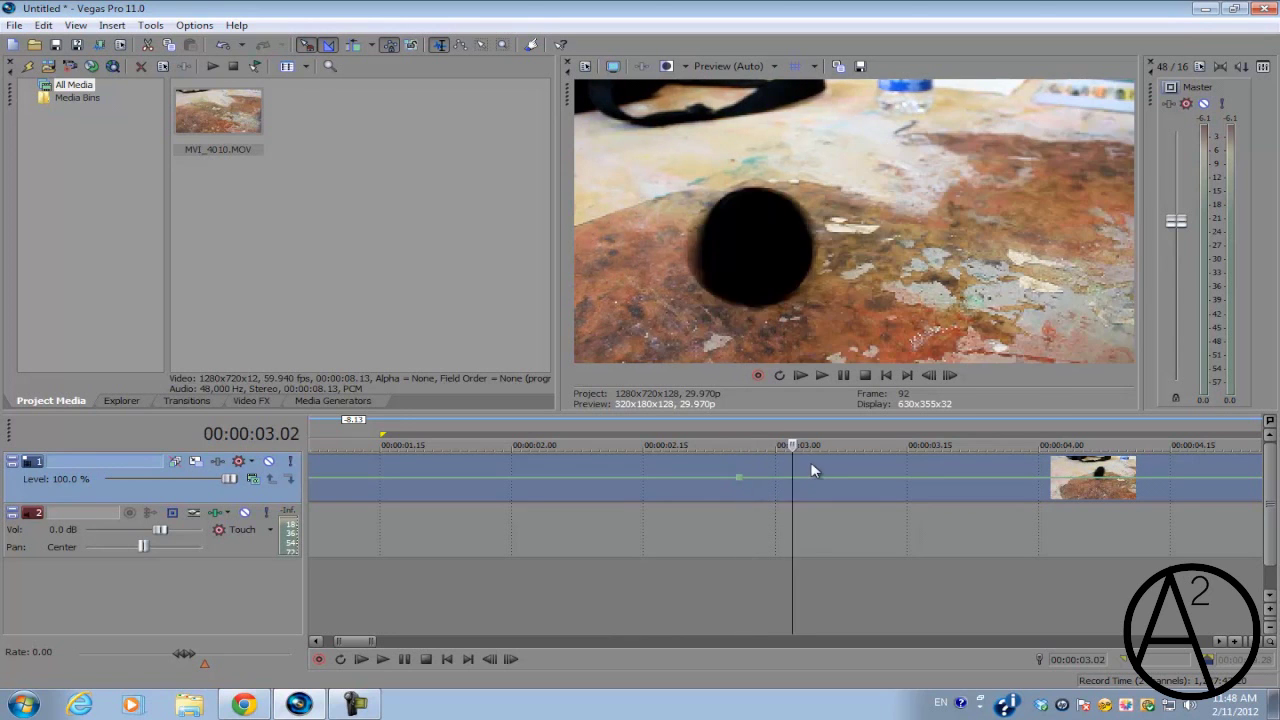
{"action": "left_click", "coordinate": [836, 468]}
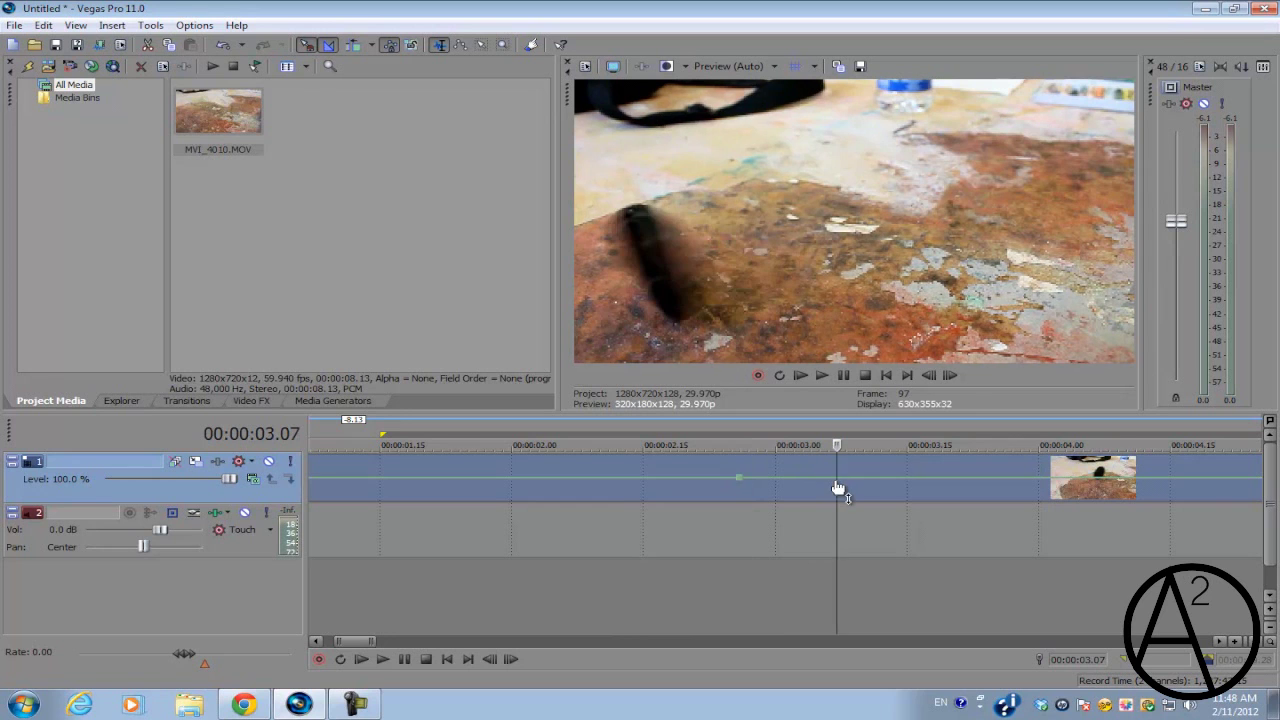
{"action": "double_click", "coordinate": [837, 481]}
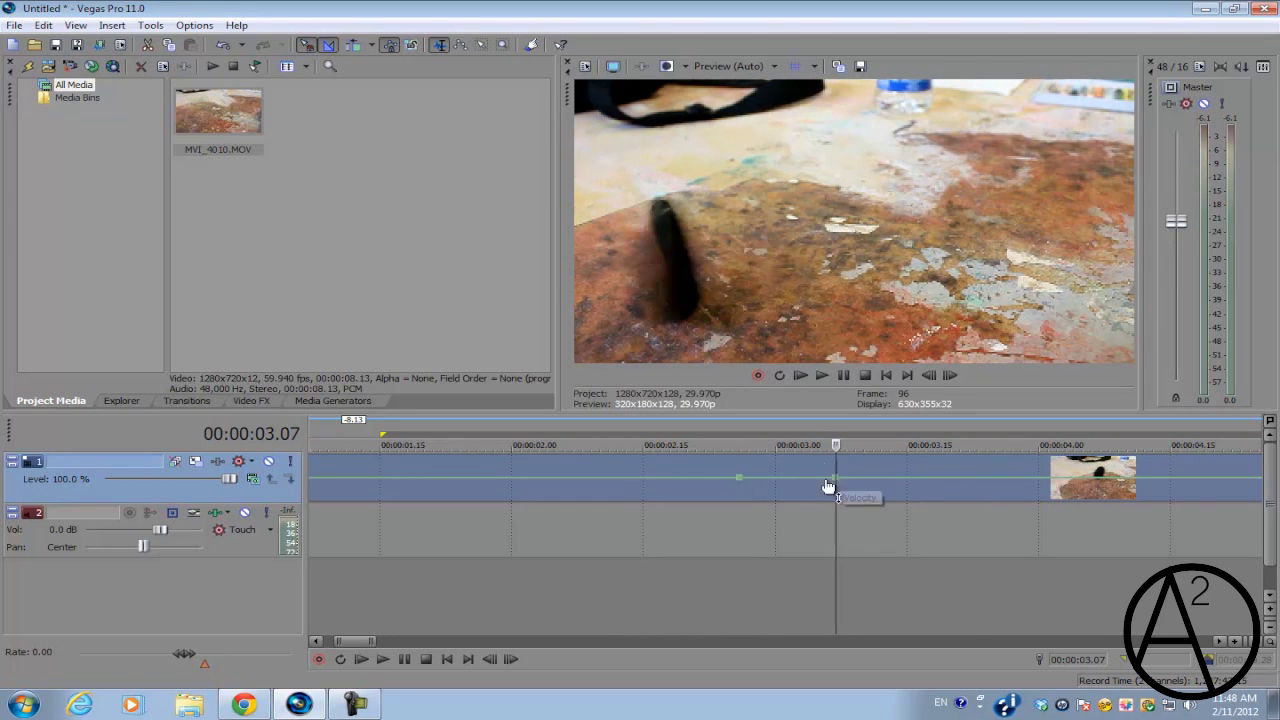
{"action": "left_click_drag", "start_coordinate": [840, 484], "coordinate": [838, 491]}
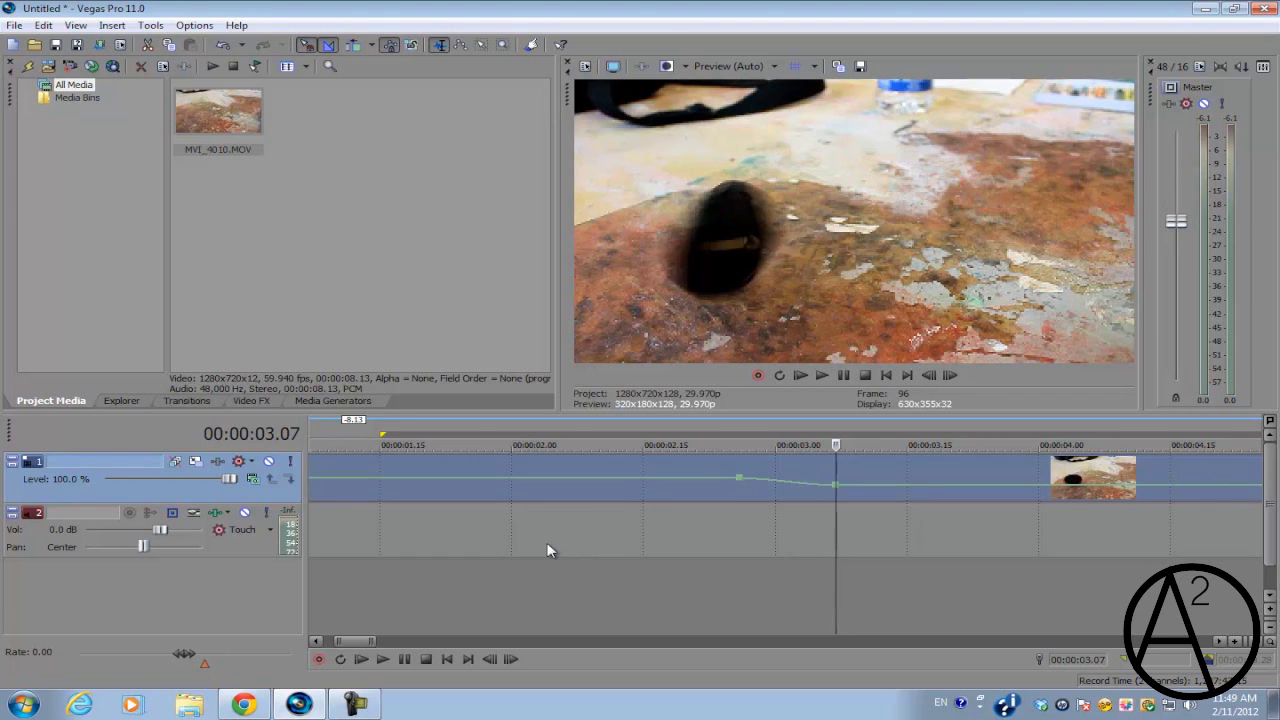
Add another envelope point and drag the velocity down to about 17%
{"action": "scroll", "coordinate": [650, 520], "scroll_direction": "down", "scroll_amount": 1}
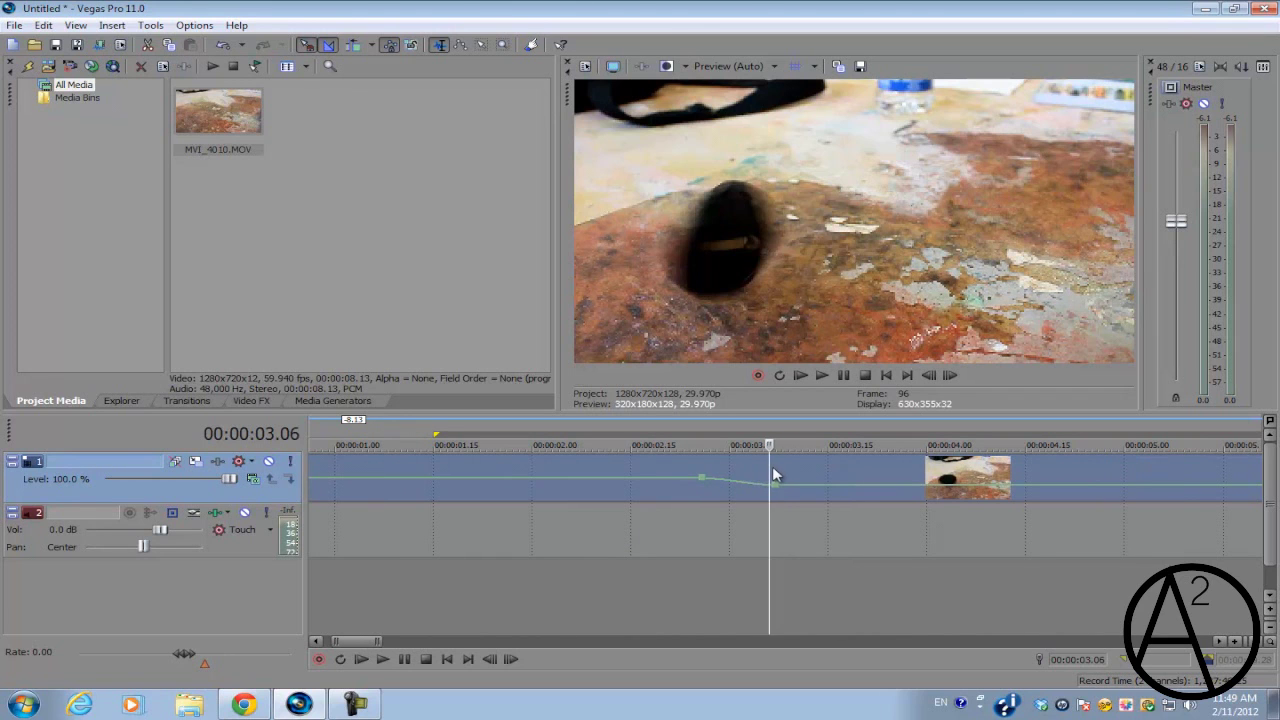
{"action": "scroll", "coordinate": [772, 470], "scroll_direction": "up", "scroll_amount": 3}
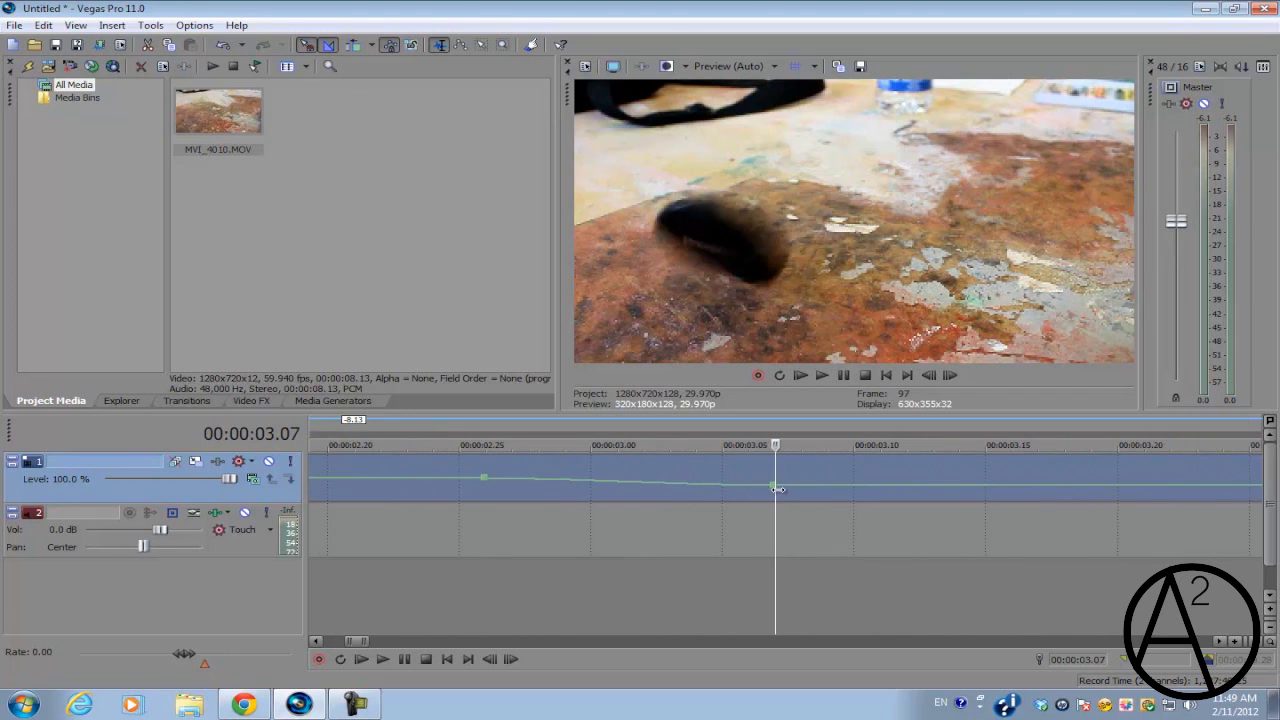
{"action": "double_click", "coordinate": [772, 484]}
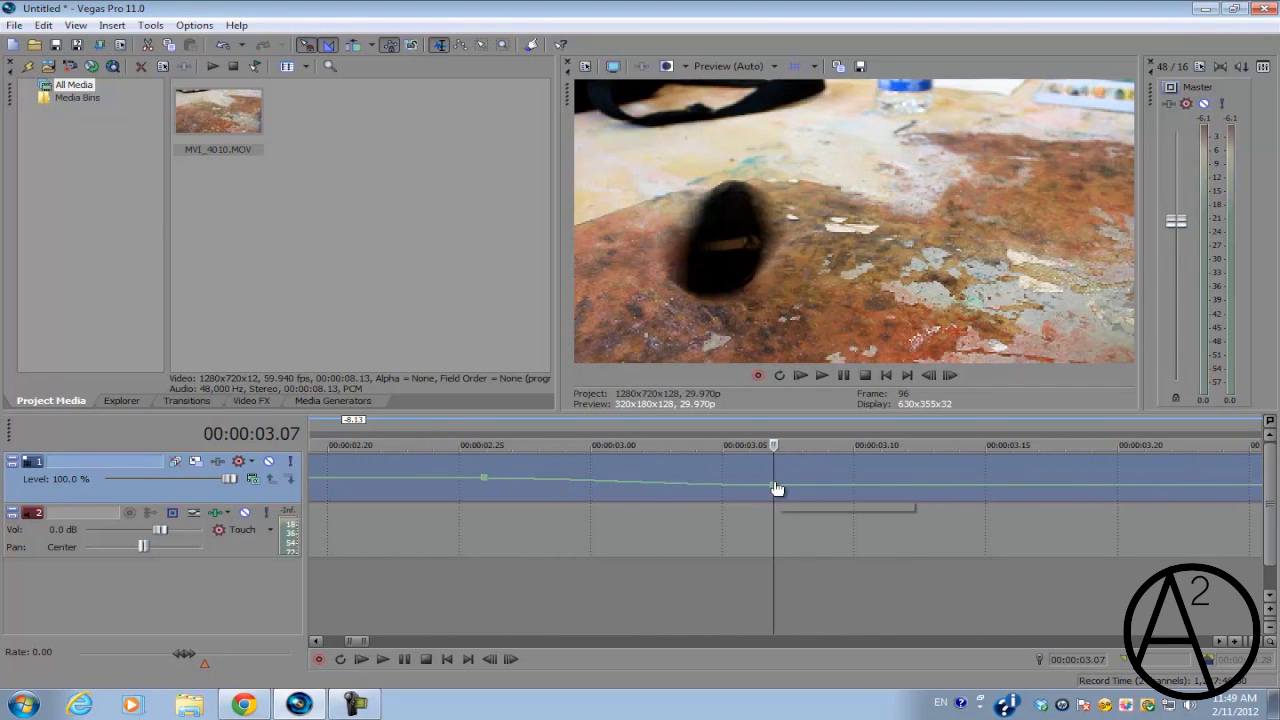
{"action": "mouse_move", "coordinate": [776, 490]}
{"action": "left_click_drag", "start_coordinate": [776, 490], "coordinate": [777, 496]}
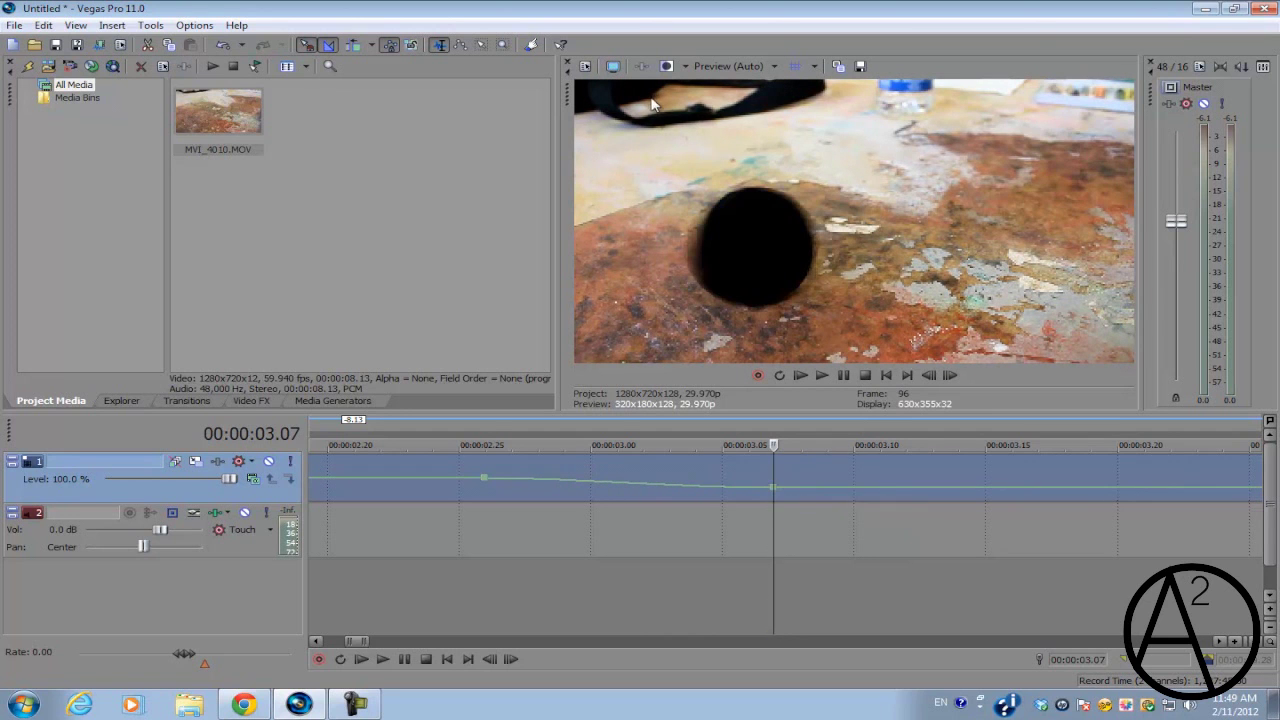
{"action": "mouse_move", "coordinate": [776, 497]}
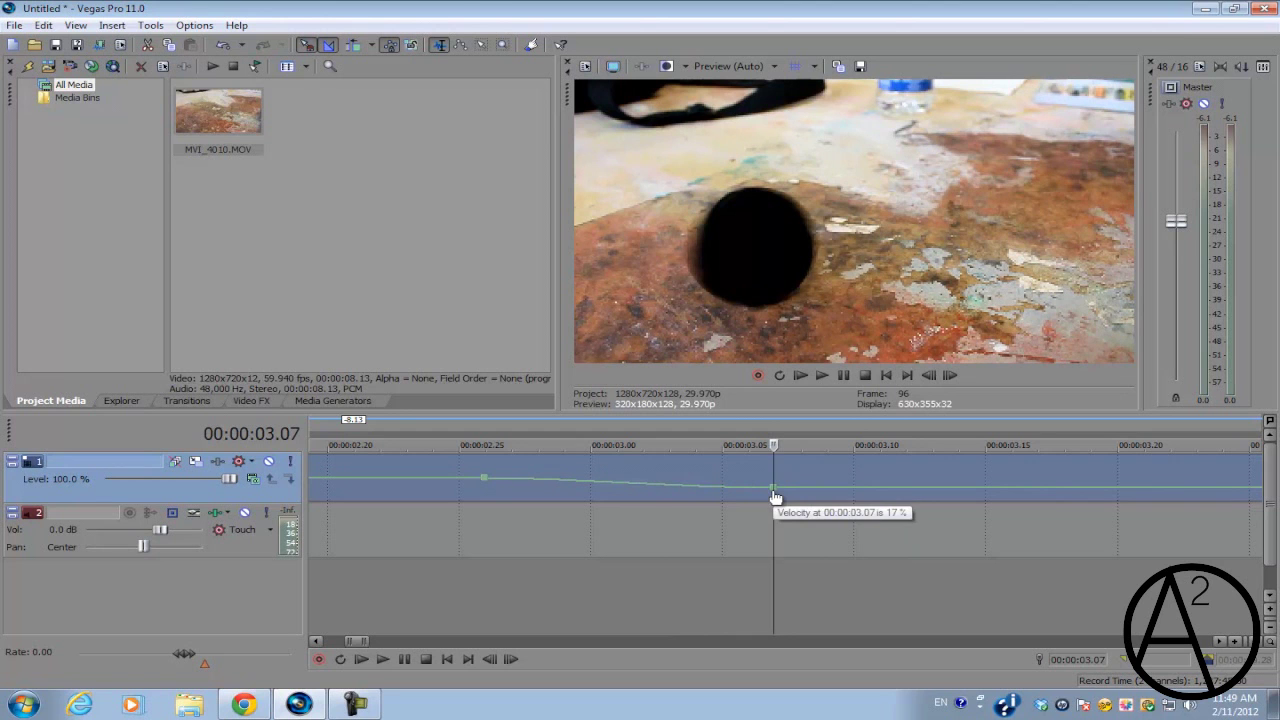
{"action": "scroll", "coordinate": [765, 503], "scroll_direction": "down", "scroll_amount": 3}
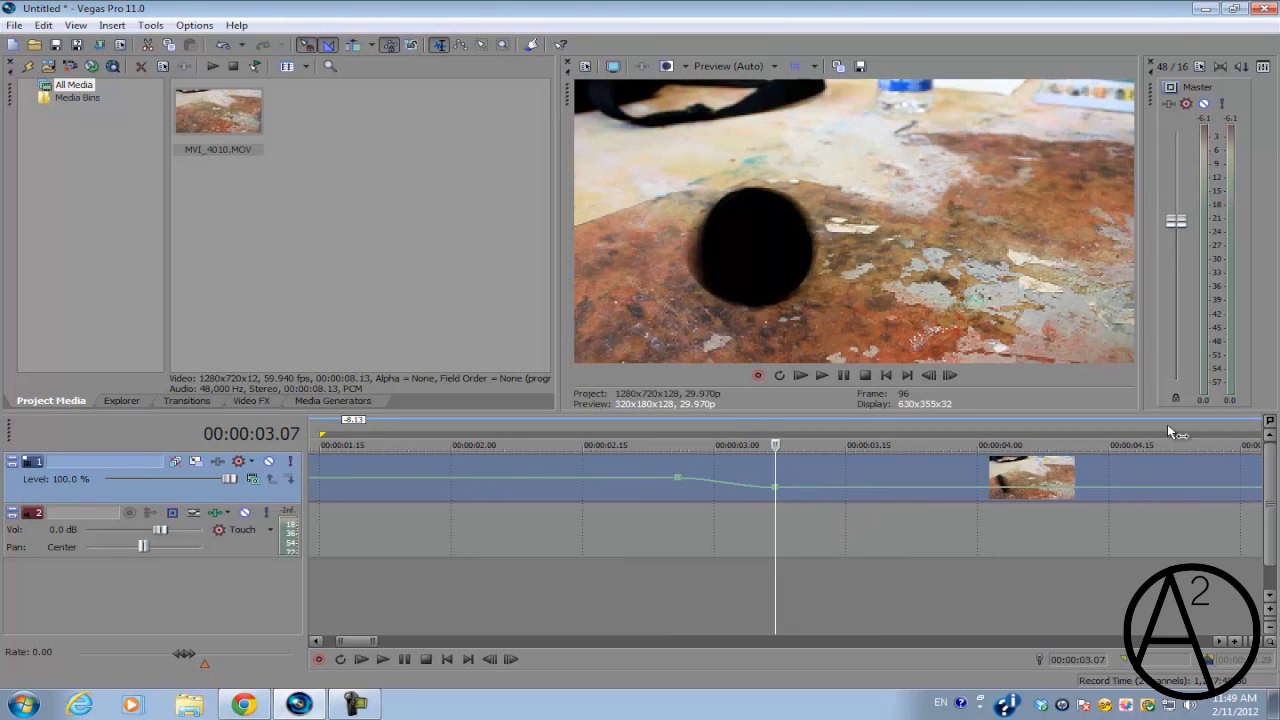
Loop the 02.23–04.26 slow-motion section and play it back
{"action": "left_click_drag", "start_coordinate": [1205, 426], "coordinate": [650, 420]}
{"action": "key", "text": "space"}
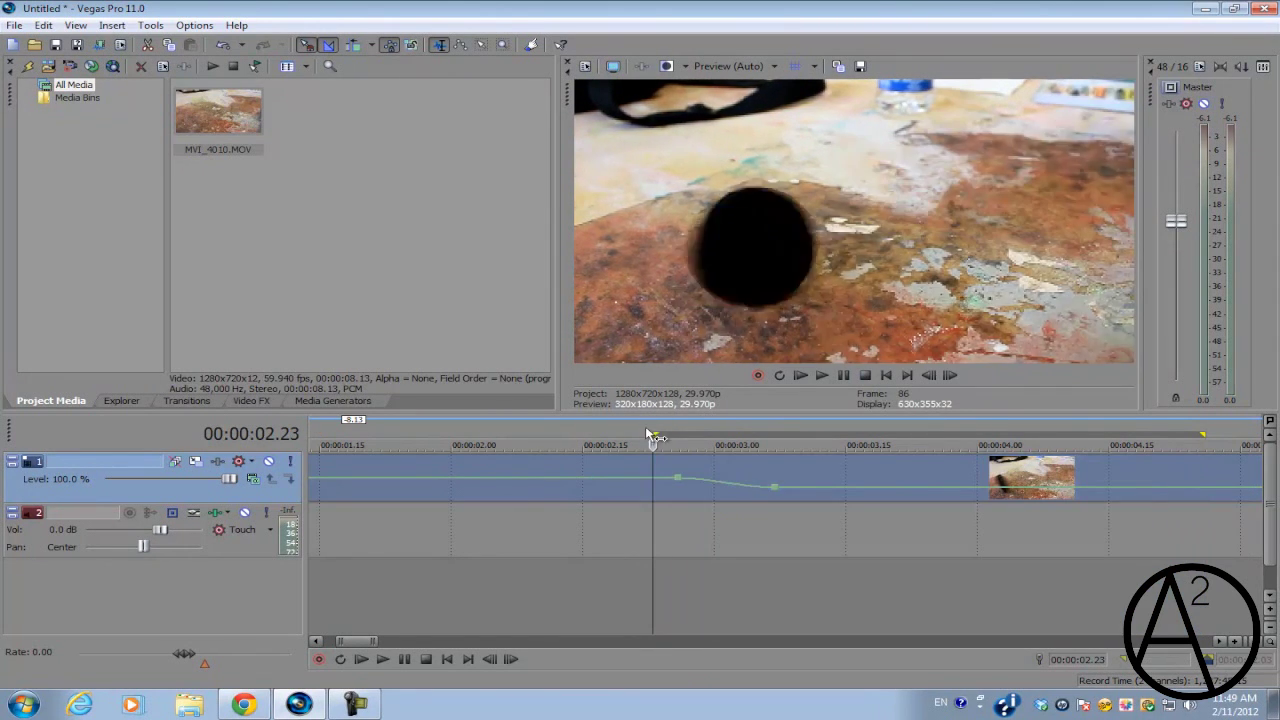
{"action": "key", "text": "space"}
{"action": "key", "text": "space"}
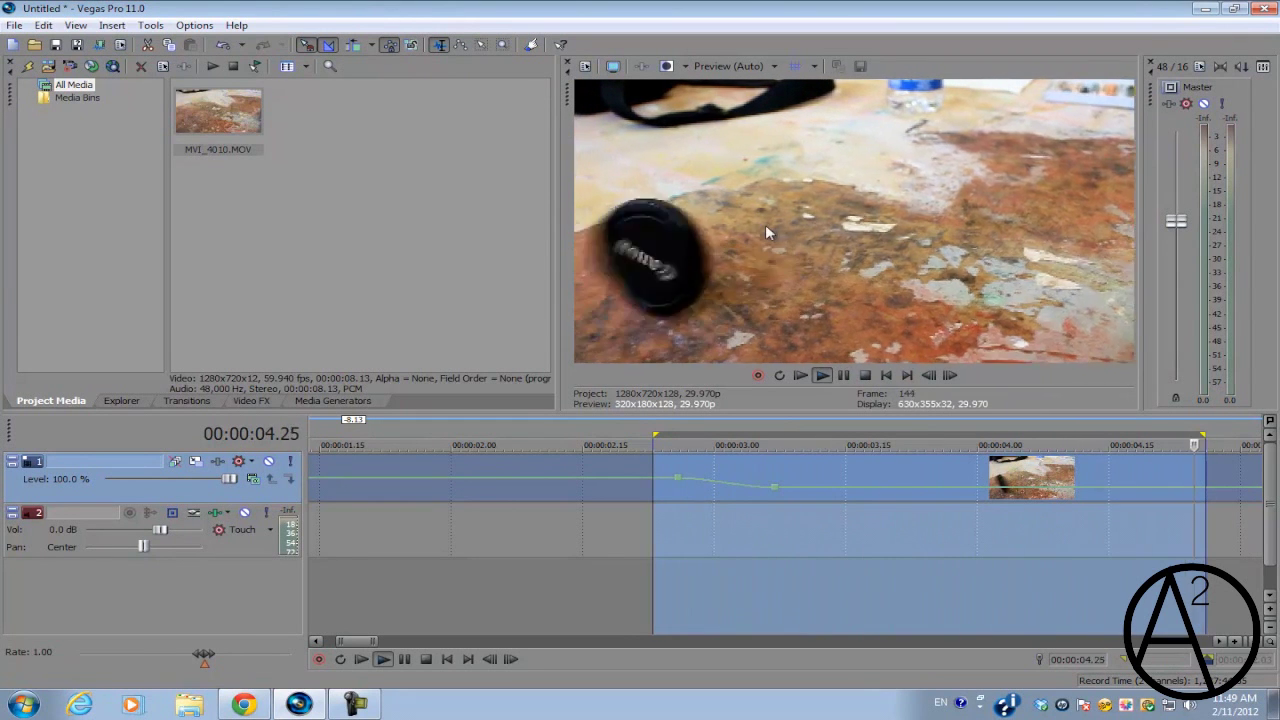
Raise the 03.07 velocity point to about 38% and replay the loop
{"action": "left_click", "coordinate": [772, 467]}
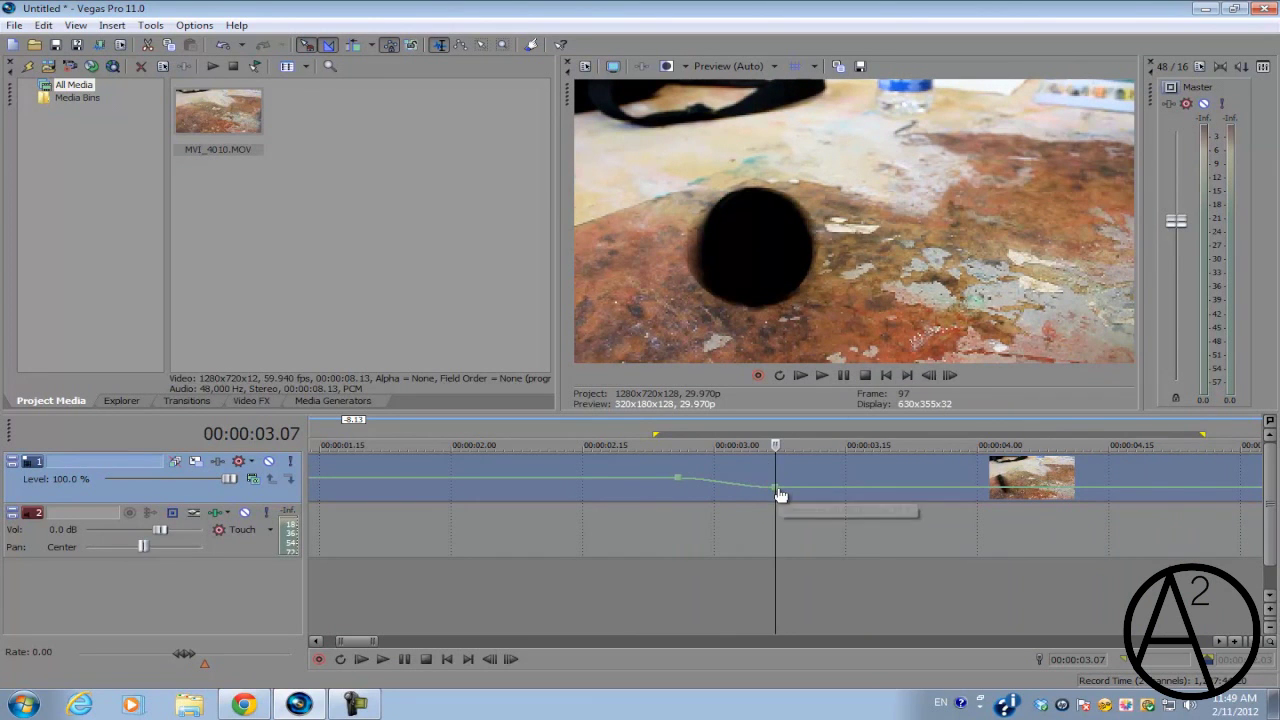
{"action": "left_click_drag", "start_coordinate": [778, 488], "coordinate": [778, 491]}
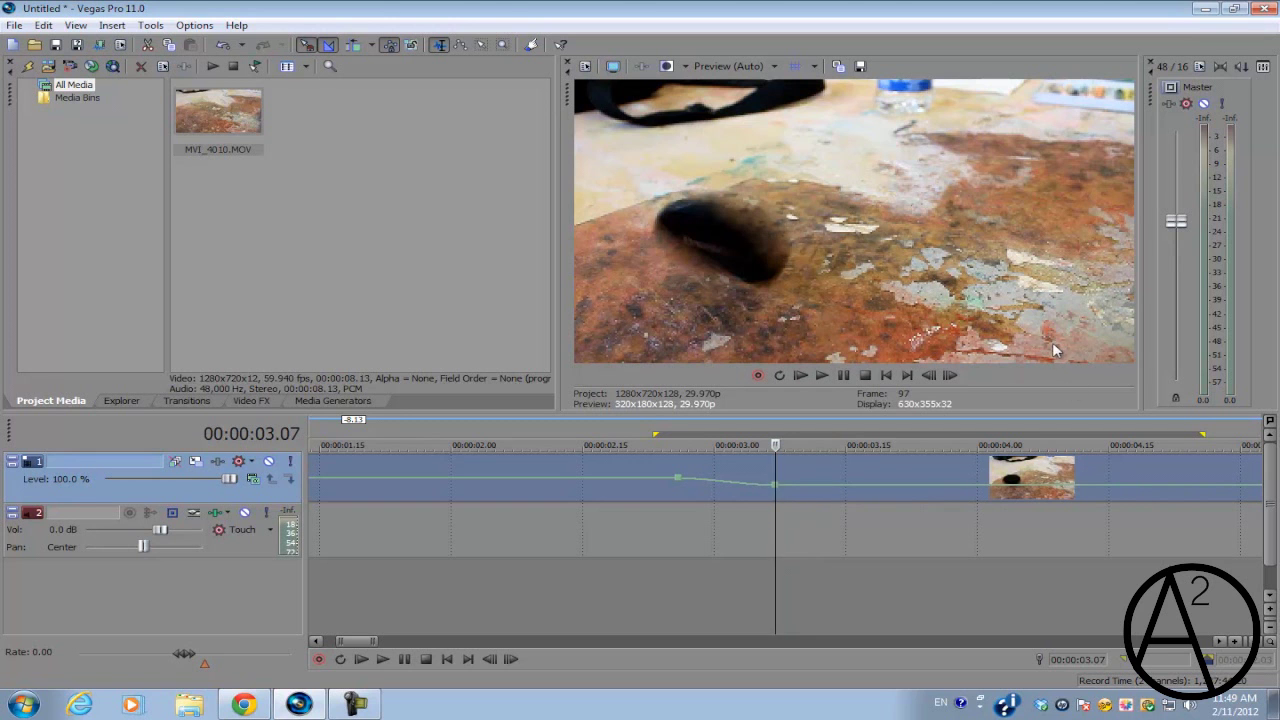
{"action": "key", "text": "space"}
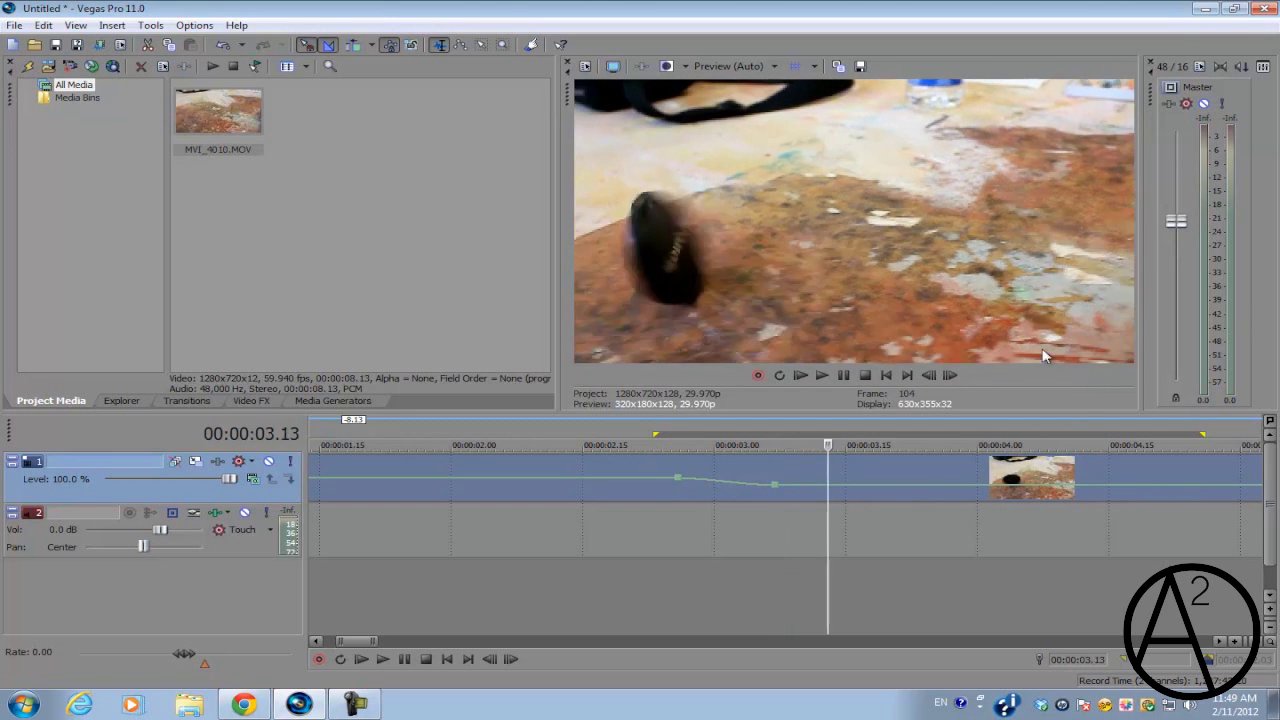
{"action": "key", "text": "space"}
{"action": "key", "text": "space"}
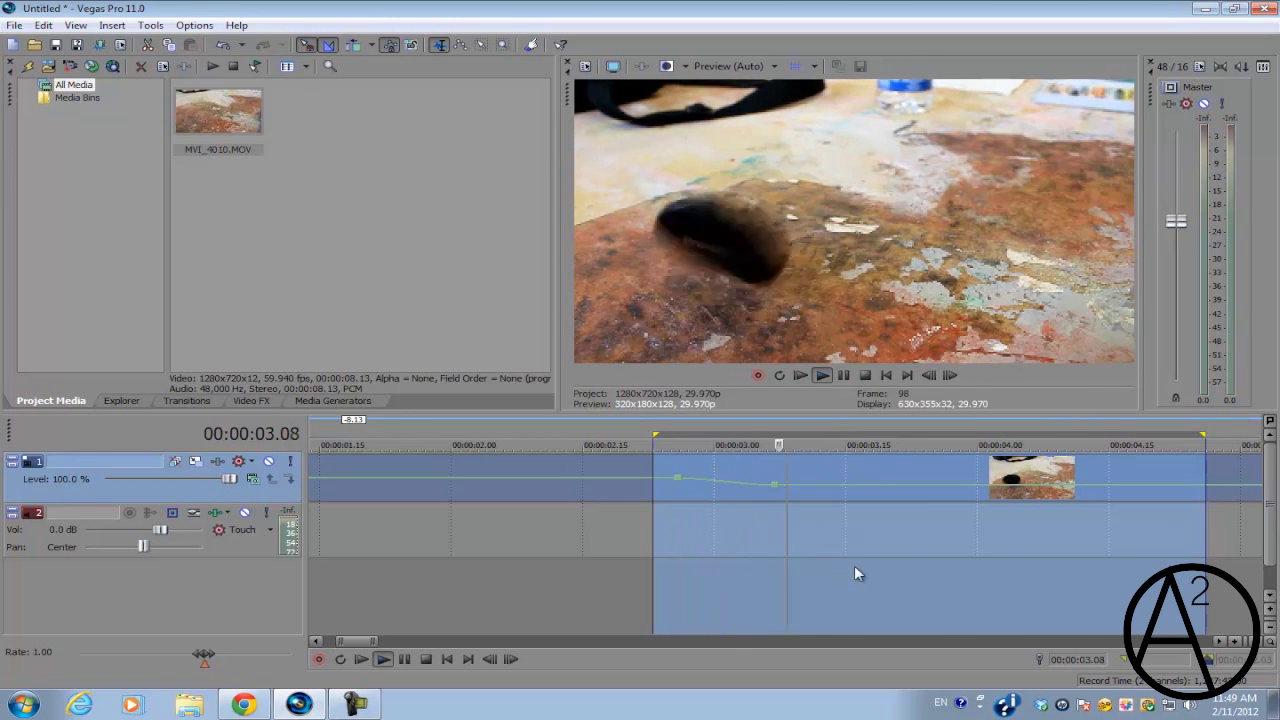
{"action": "key", "text": "space"}
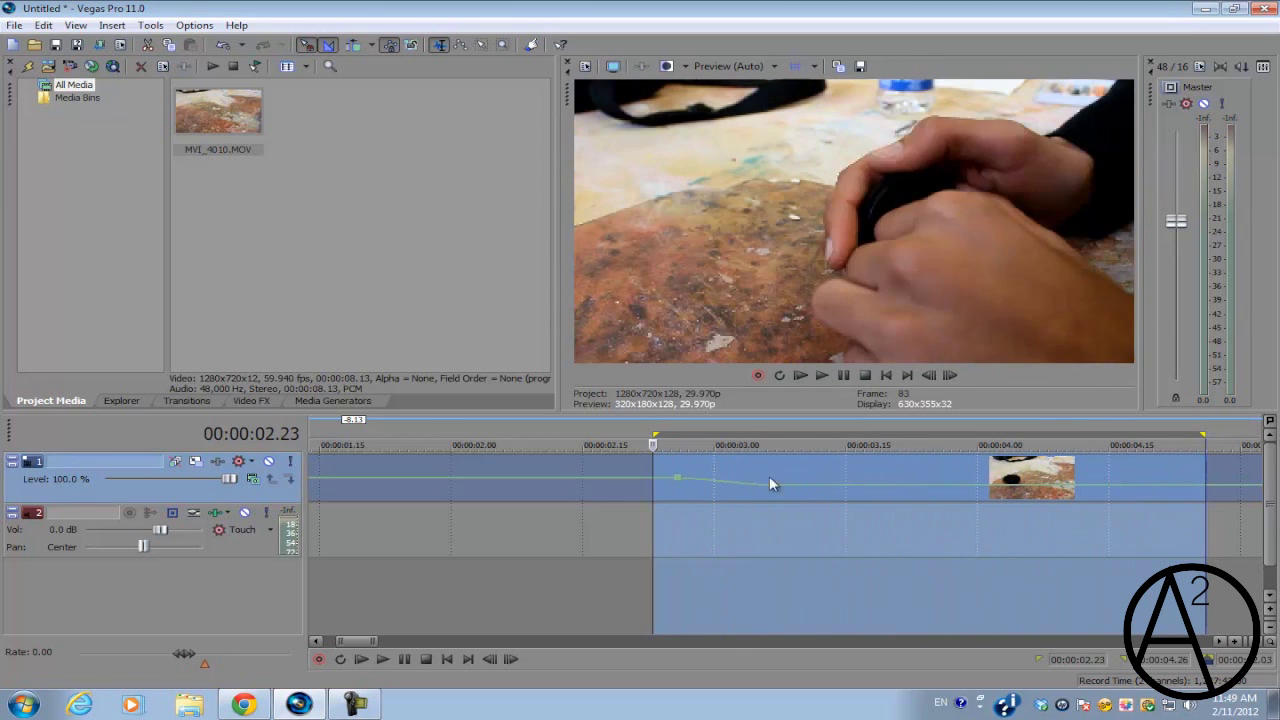
{"action": "left_click", "coordinate": [783, 478]}
{"action": "scroll", "coordinate": [808, 478], "scroll_direction": "down", "scroll_amount": 2}
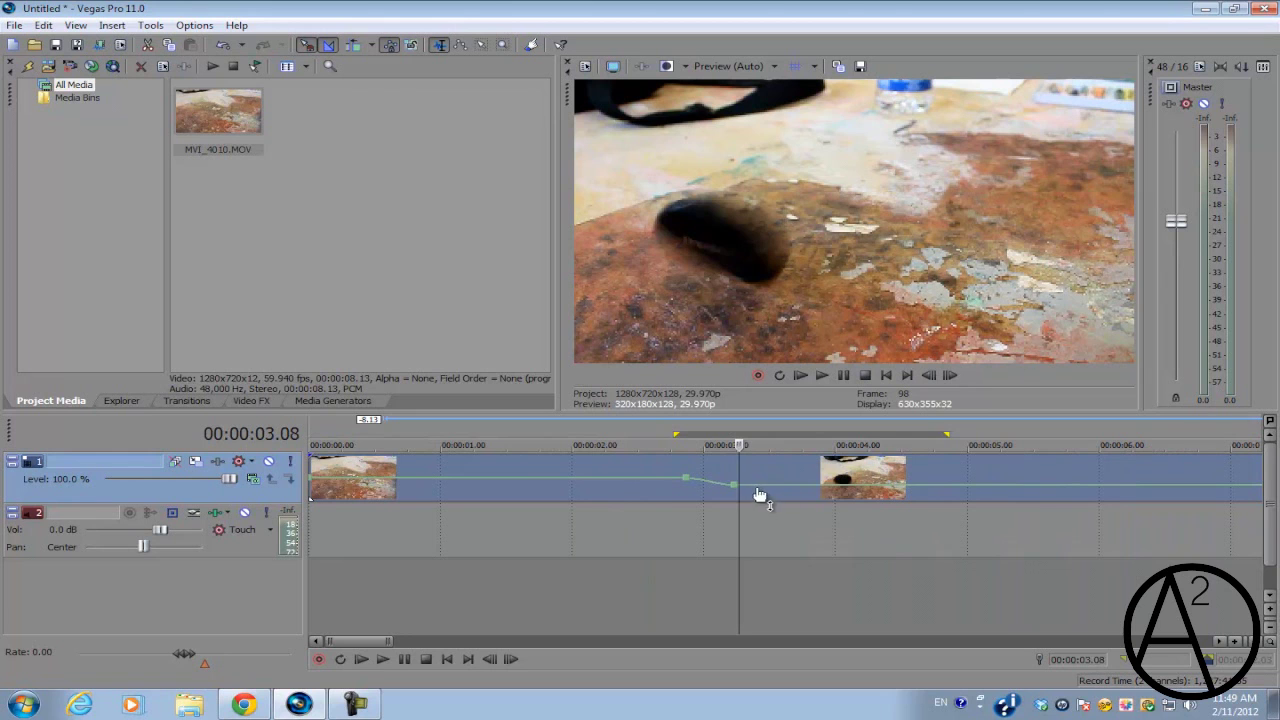
{"action": "mouse_move", "coordinate": [736, 490]}
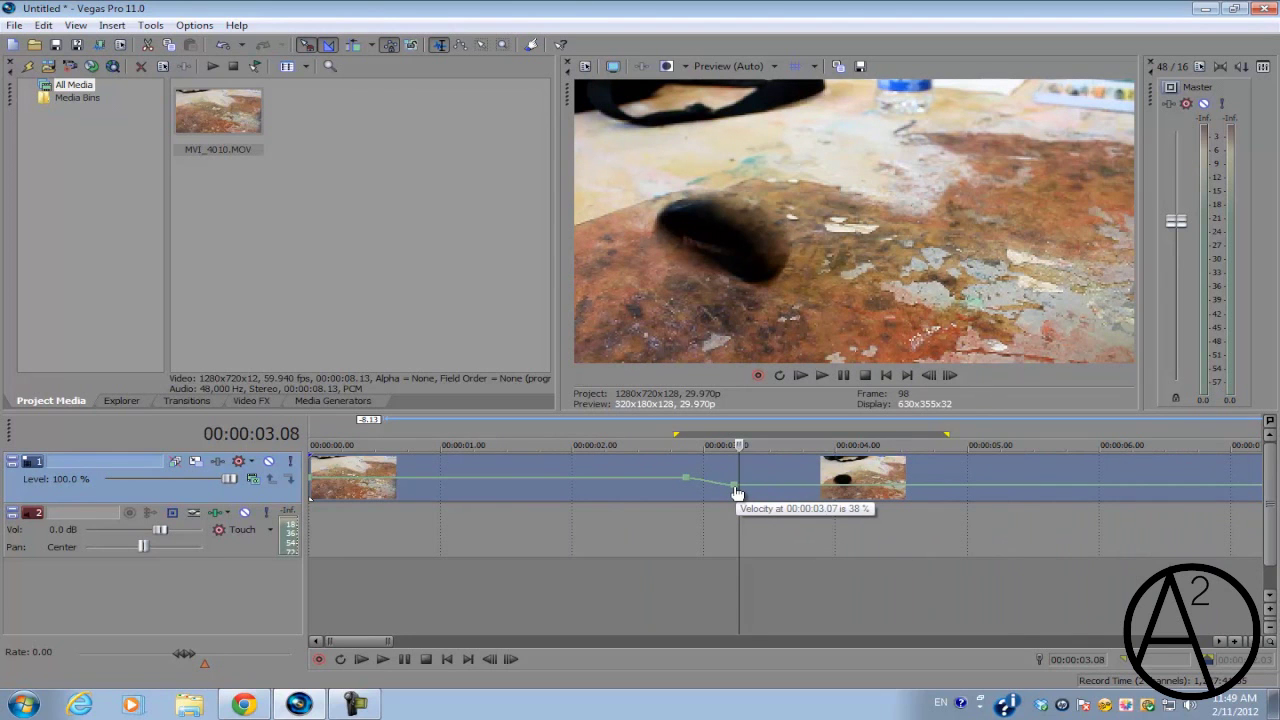
Frame-step to 00:00:05.05 and add a velocity point raised back to 100%
{"action": "left_click", "coordinate": [874, 480]}
{"action": "left_click", "coordinate": [915, 480]}
{"action": "left_click", "coordinate": [931, 477]}
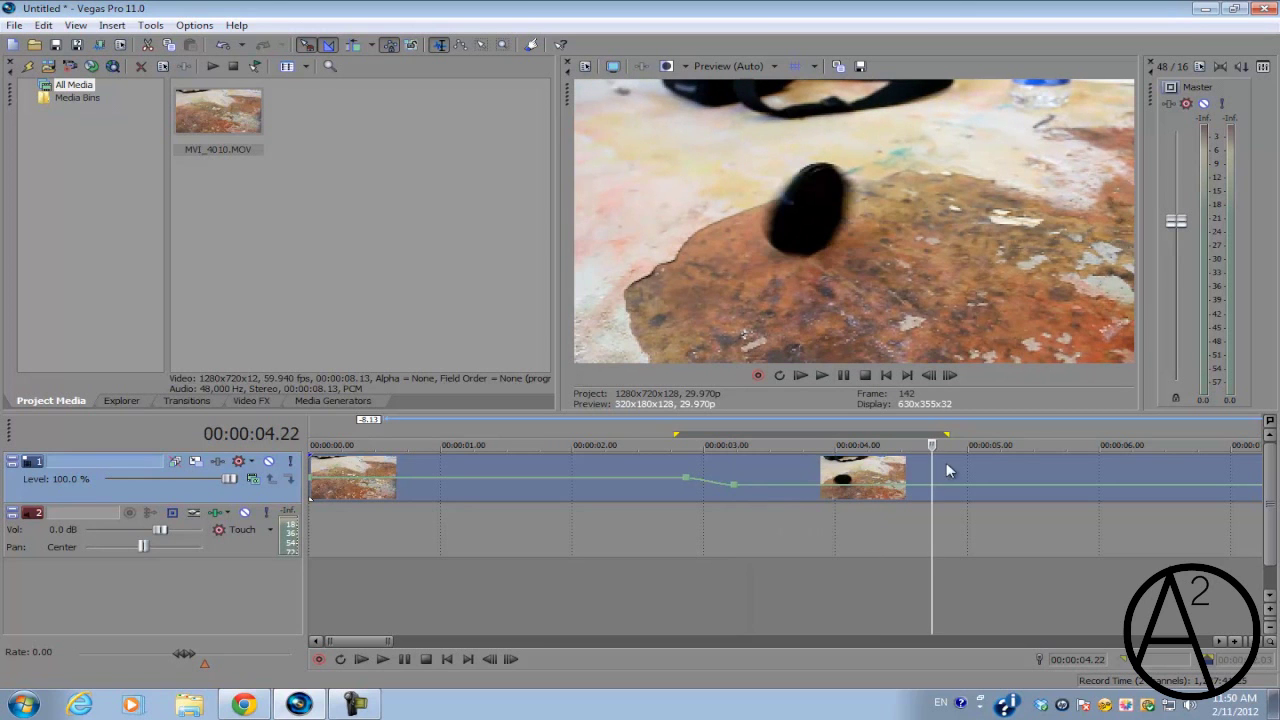
{"action": "left_click", "coordinate": [965, 486]}
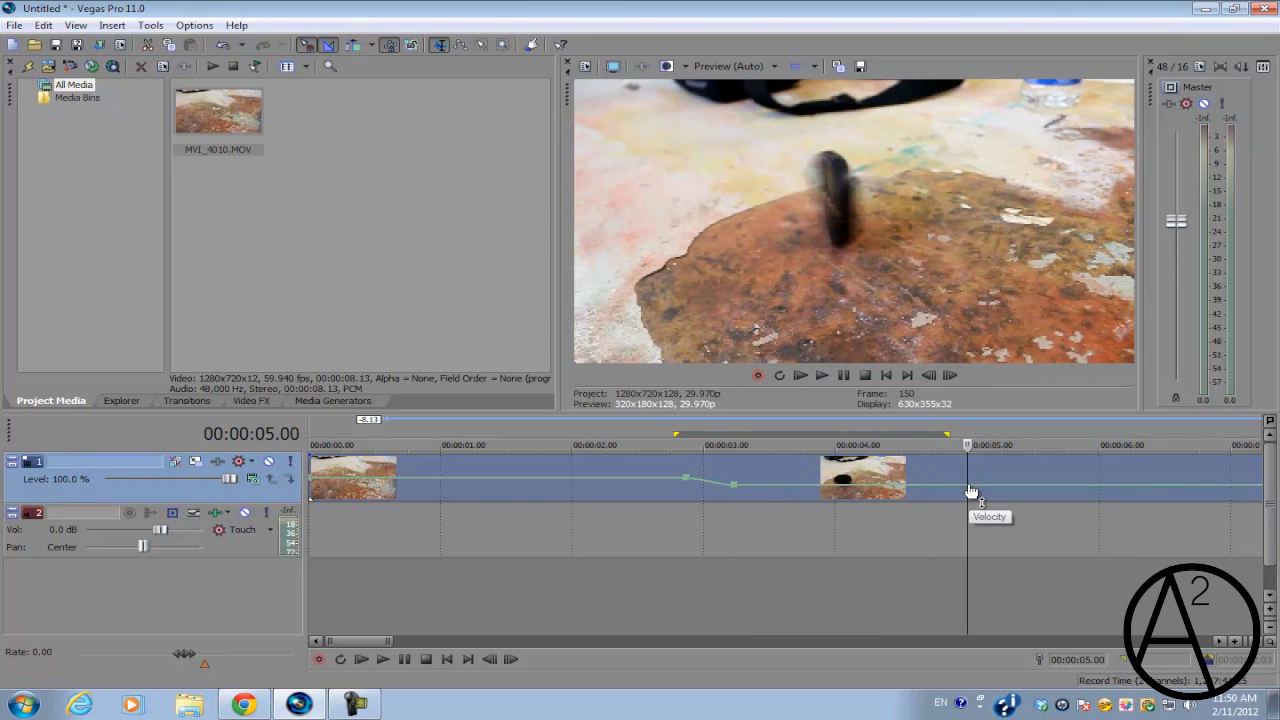
{"action": "left_click", "coordinate": [950, 375]}
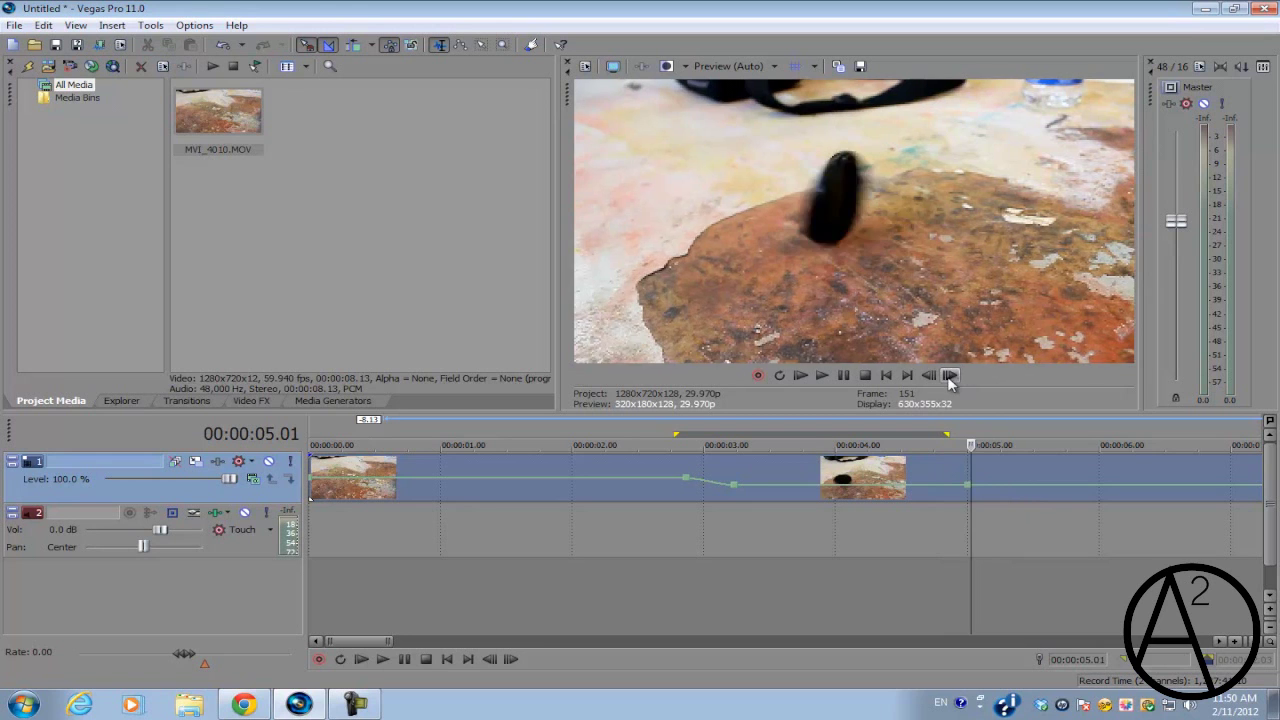
{"action": "left_click", "coordinate": [950, 375]}
{"action": "left_click", "coordinate": [950, 375]}
{"action": "left_click", "coordinate": [950, 375]}
{"action": "left_click", "coordinate": [950, 375]}
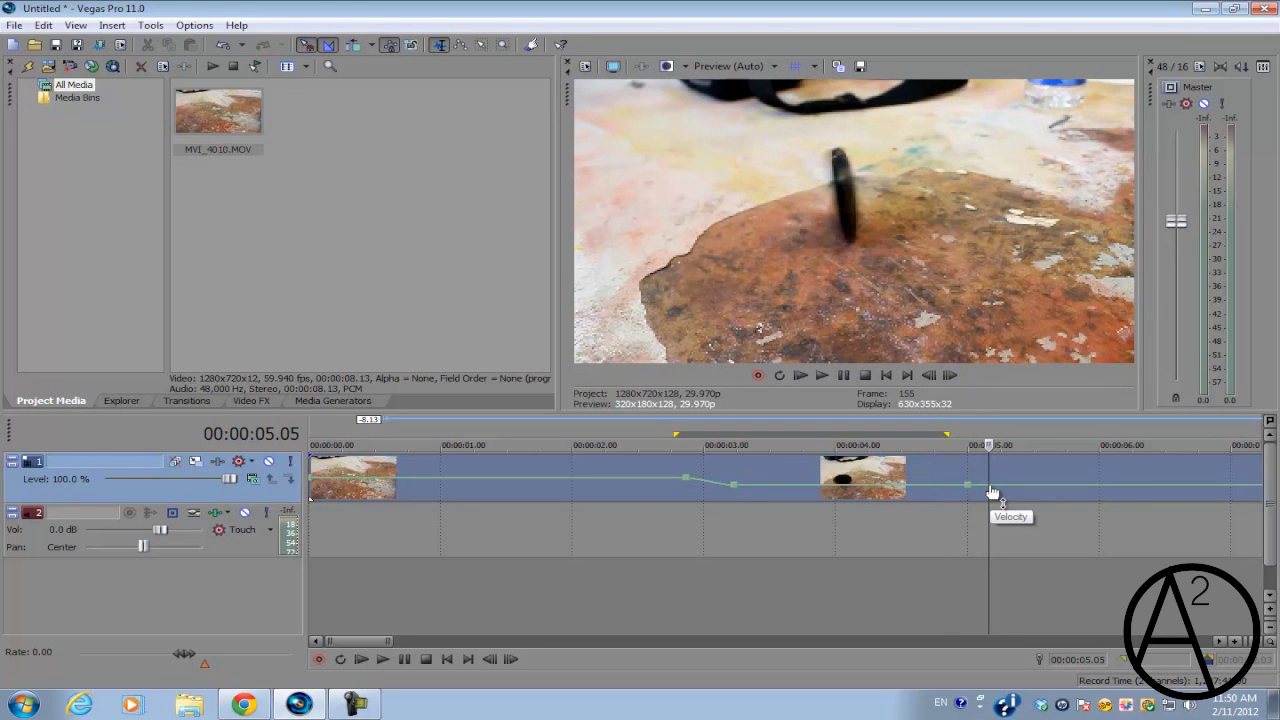
{"action": "double_click", "coordinate": [991, 488]}
{"action": "left_click_drag", "start_coordinate": [990, 496], "coordinate": [992, 484]}
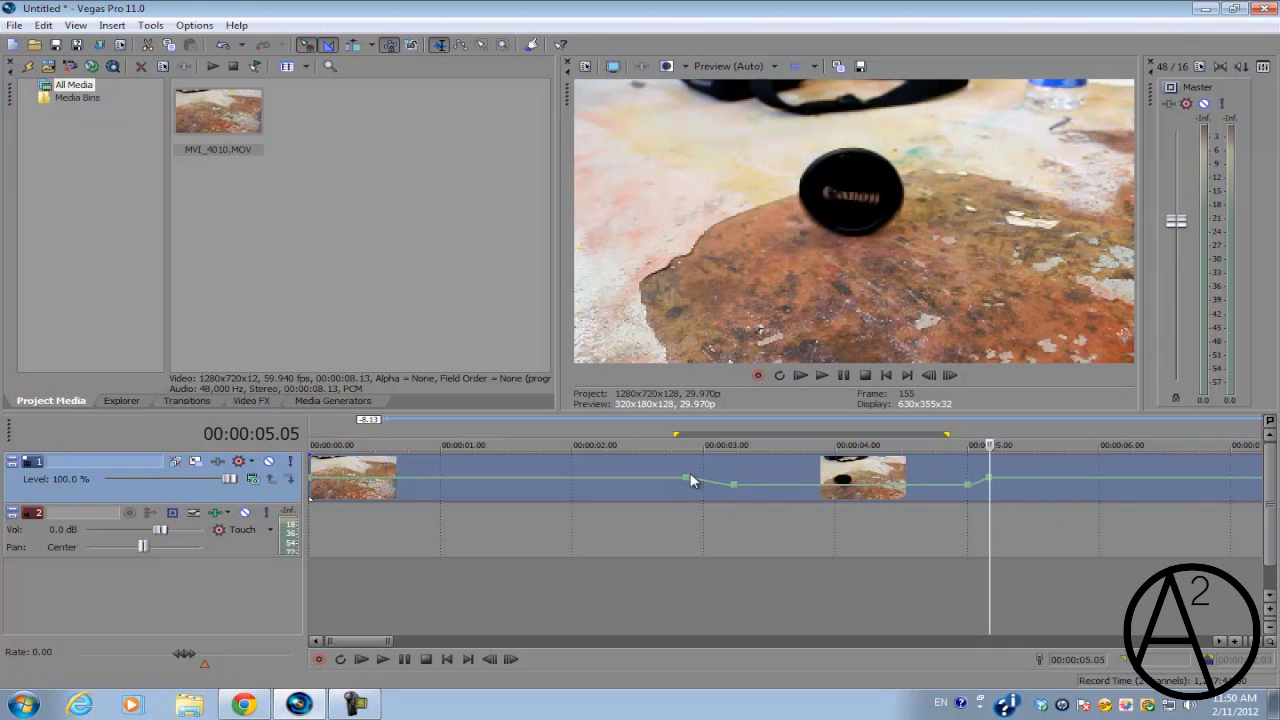
Return to the 03.07 slow-motion point and check its velocity value
{"action": "left_click", "coordinate": [734, 478]}
{"action": "scroll", "coordinate": [736, 485], "scroll_direction": "up", "scroll_amount": 3}
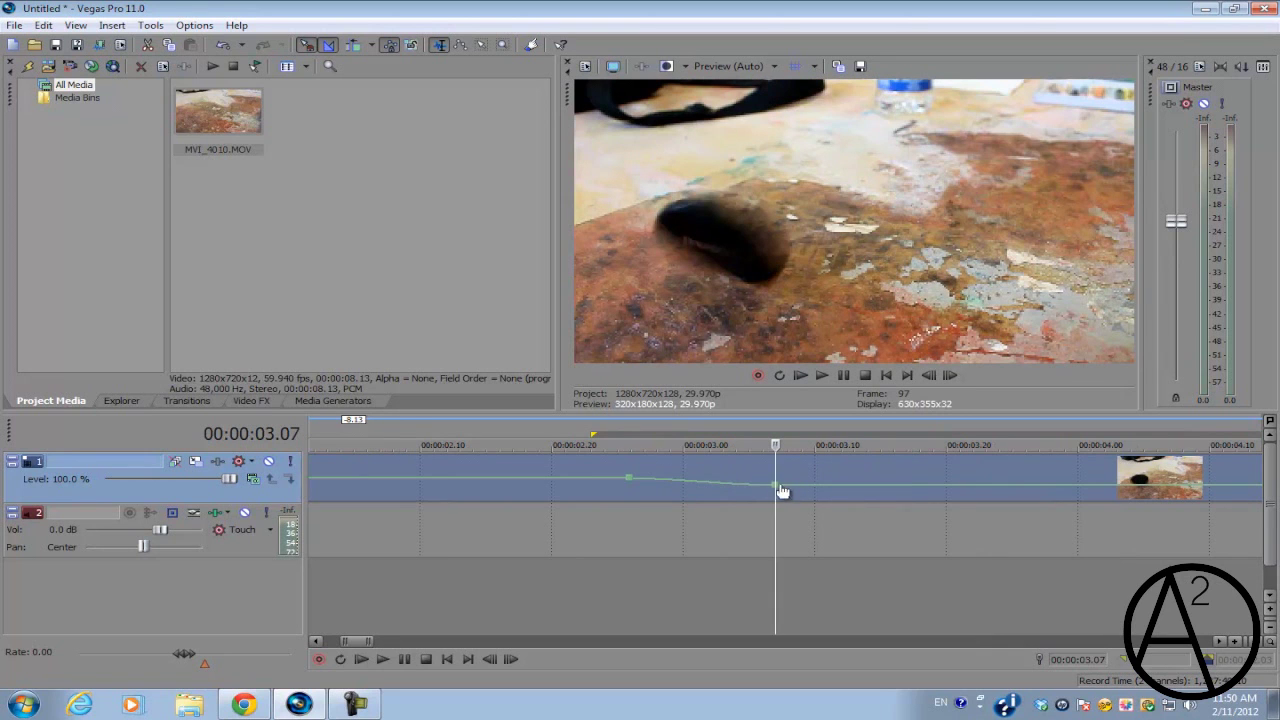
{"action": "left_click", "coordinate": [783, 491]}
{"action": "scroll", "coordinate": [783, 491], "scroll_direction": "down", "scroll_amount": 3}
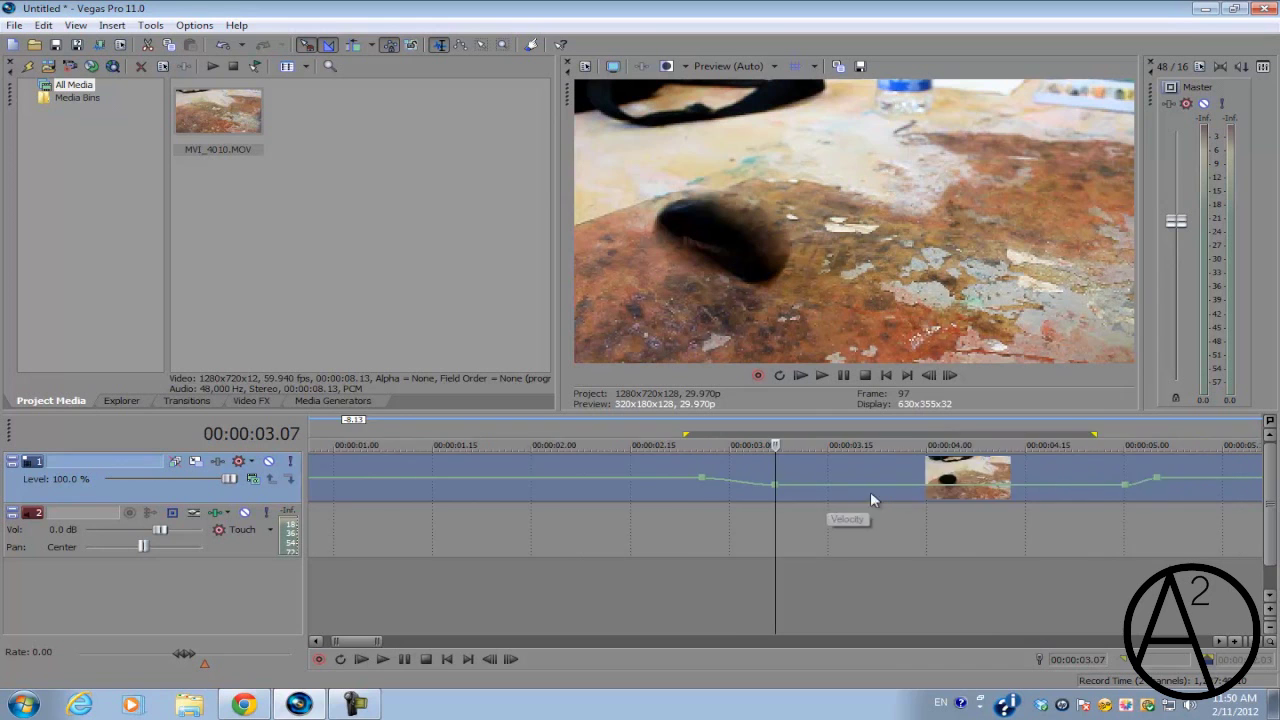
{"action": "scroll", "coordinate": [870, 491], "scroll_direction": "down", "scroll_amount": 2}
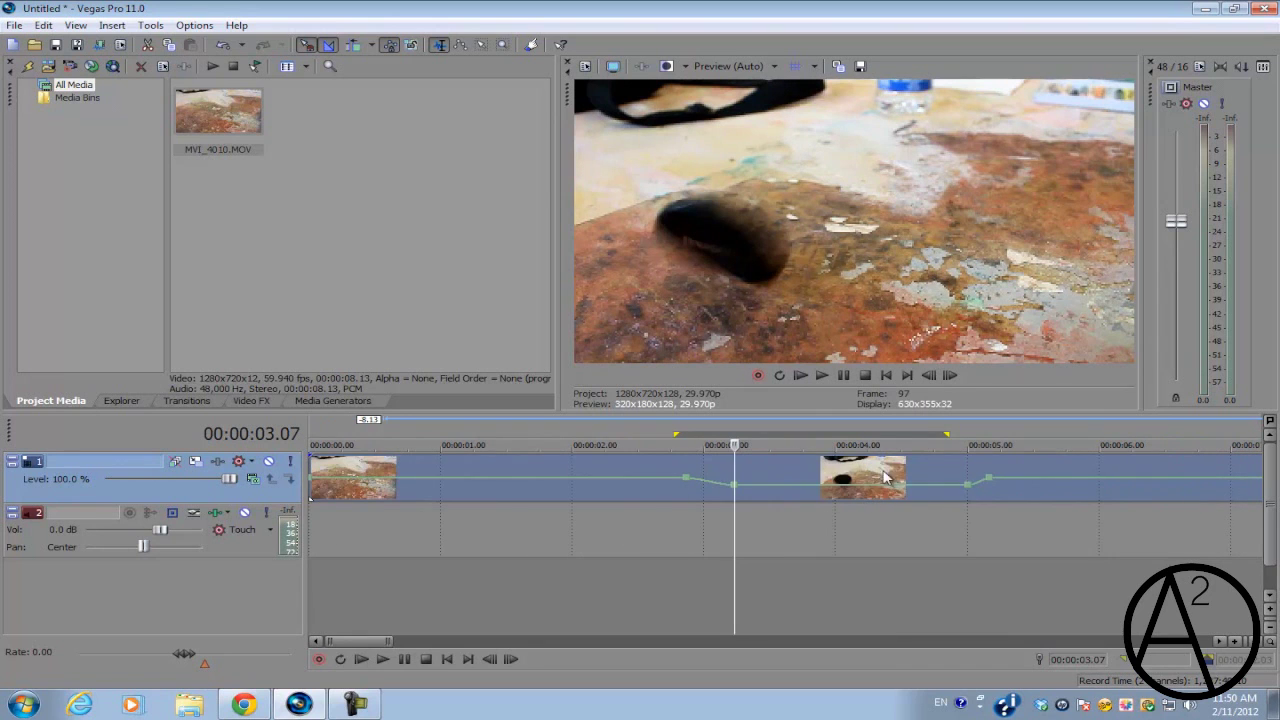
{"action": "right_click", "coordinate": [735, 486]}
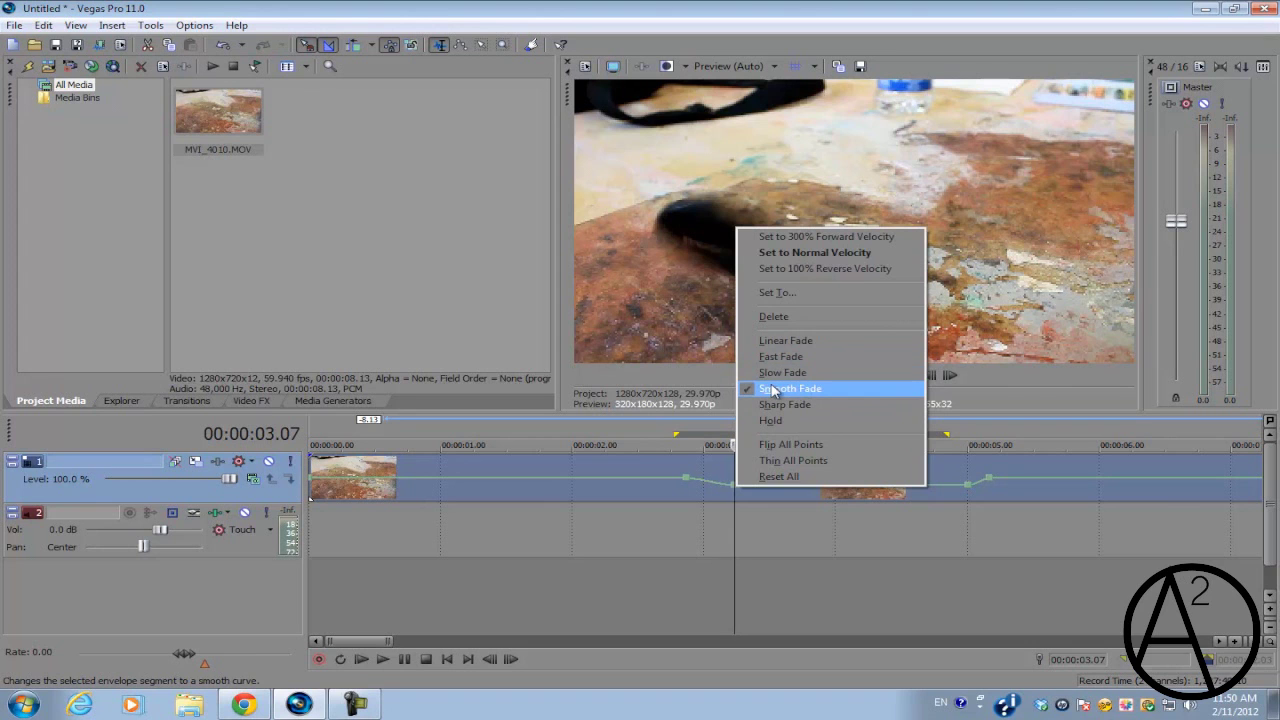
Give the 03.06 velocity point a Fast Fade curve, then loop and play 02.15–05.00
{"action": "key", "text": "Escape"}
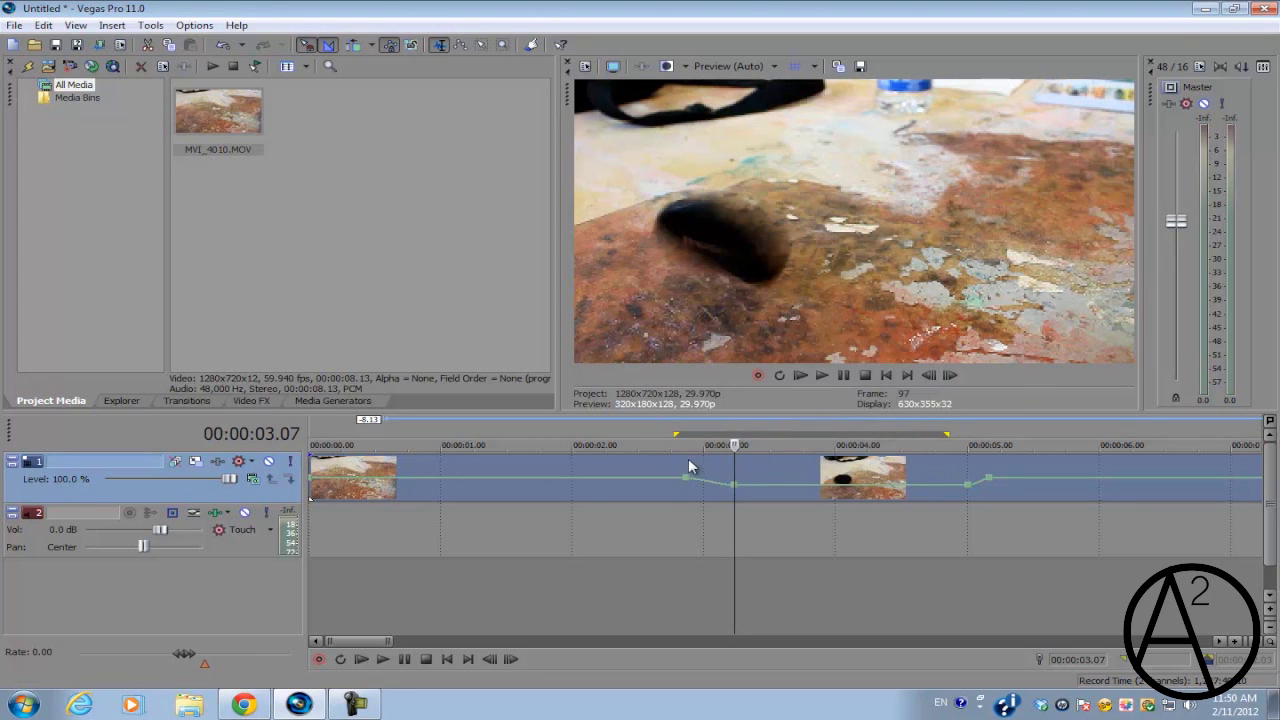
{"action": "left_click", "coordinate": [688, 468]}
{"action": "left_click", "coordinate": [731, 465]}
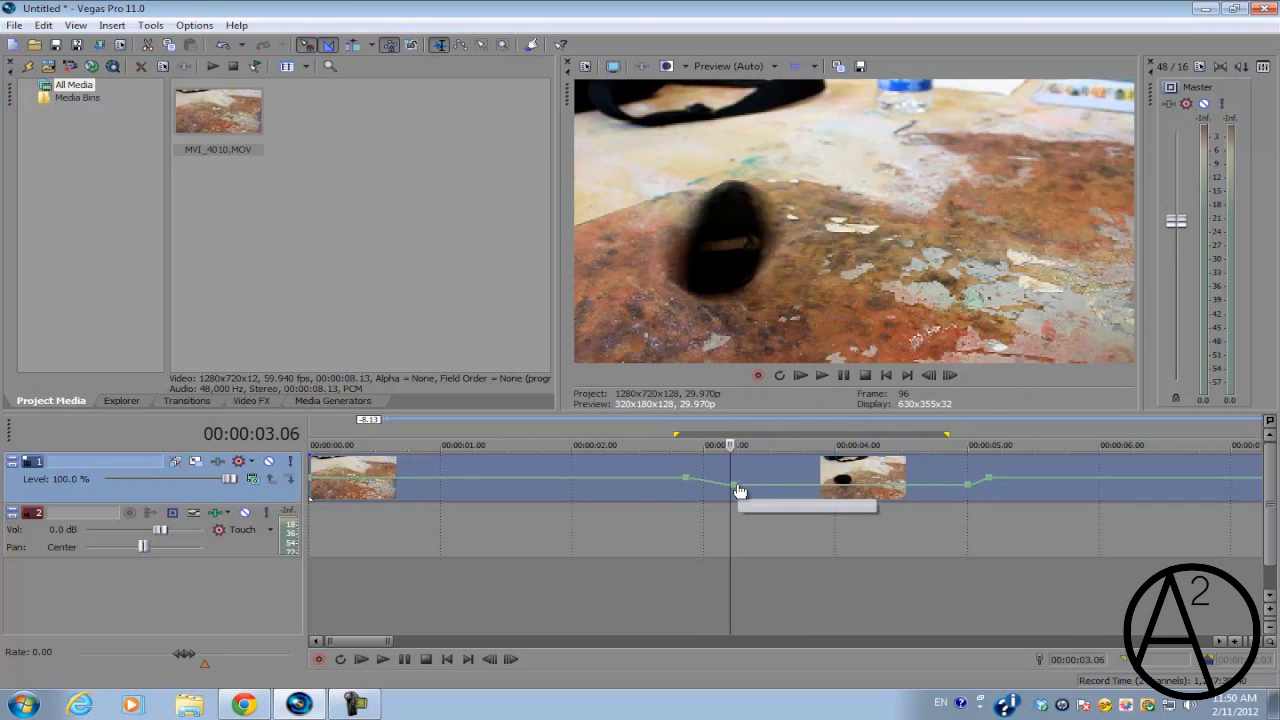
{"action": "right_click", "coordinate": [735, 484]}
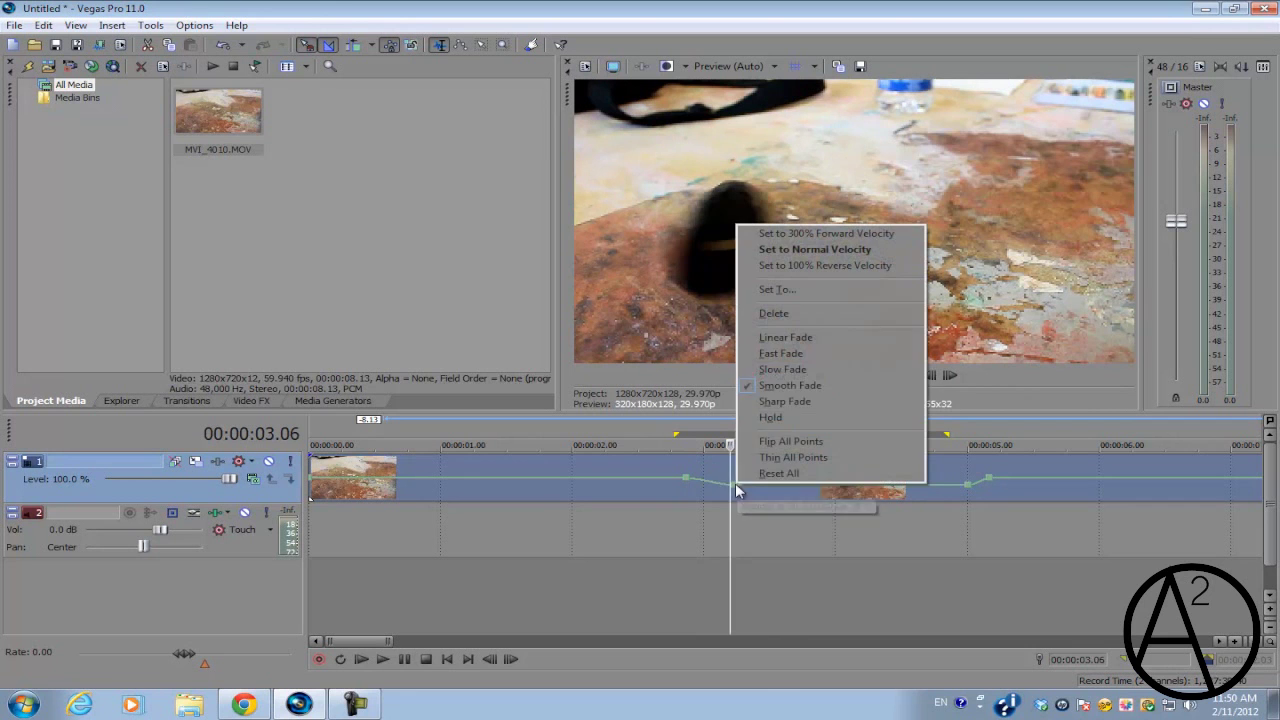
{"action": "left_click", "coordinate": [780, 353]}
{"action": "left_click_drag", "start_coordinate": [990, 440], "coordinate": [637, 459]}
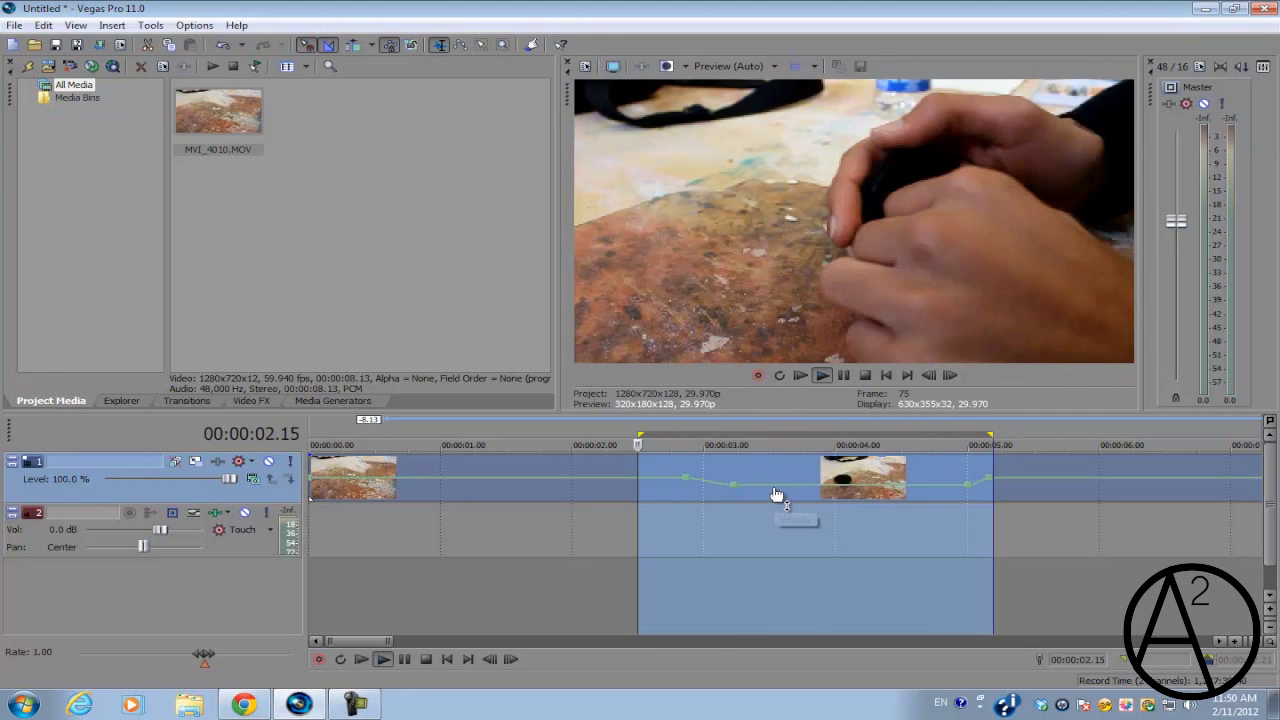
{"action": "key", "text": "space"}
{"action": "key", "text": "space"}
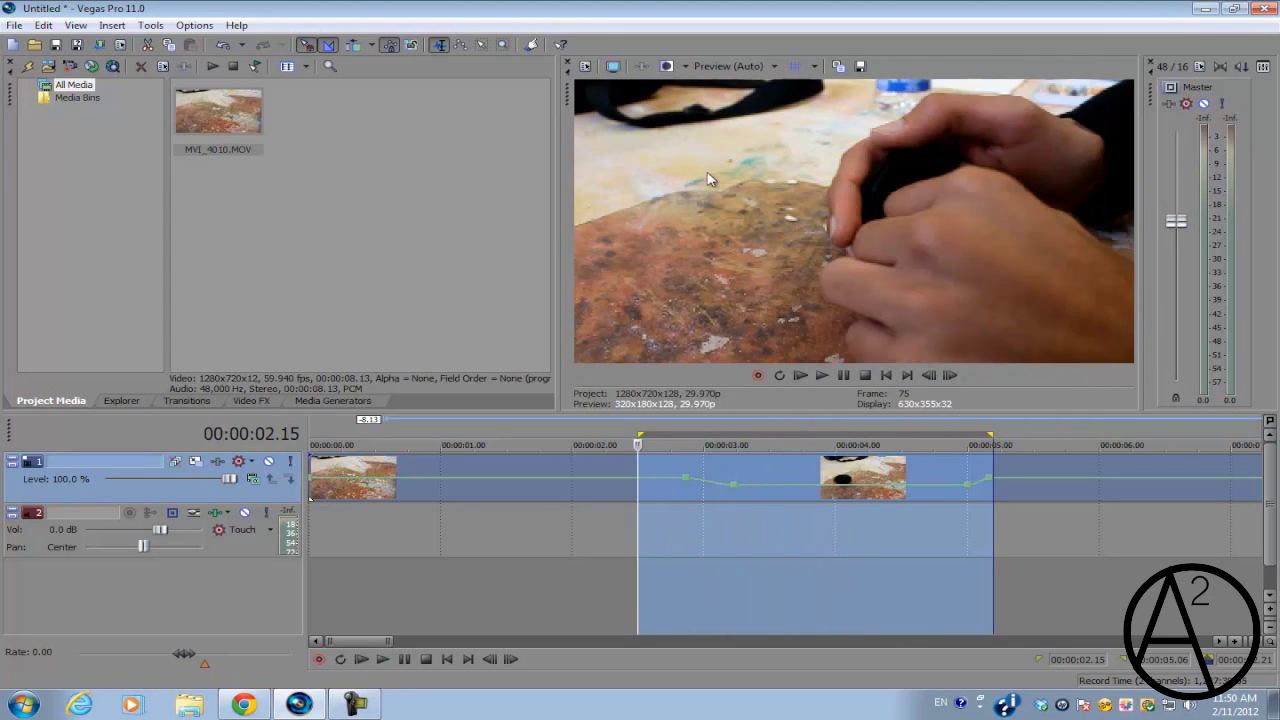
Scrub the playhead between 03.00 and 04.25 to review the slow-motion section
{"action": "left_click", "coordinate": [718, 471]}
{"action": "left_click", "coordinate": [736, 476]}
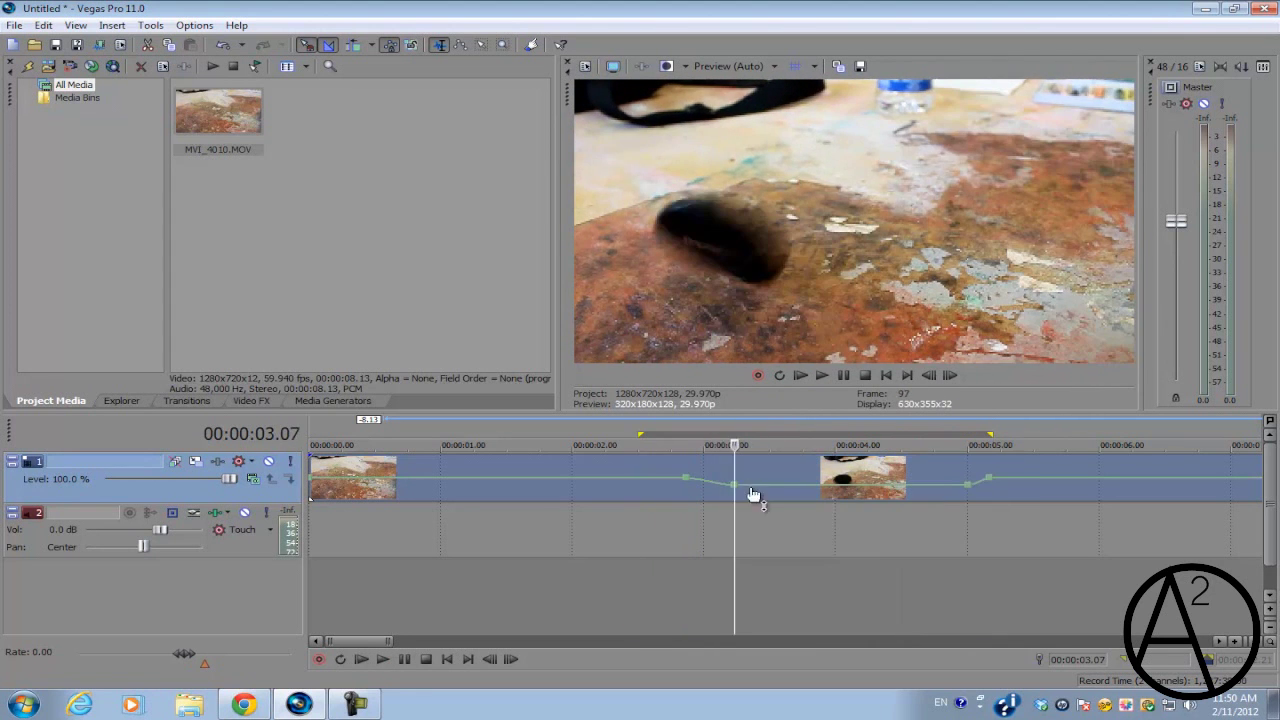
{"action": "scroll", "coordinate": [705, 490], "scroll_direction": "down", "scroll_amount": 3}
{"action": "left_click", "coordinate": [547, 476]}
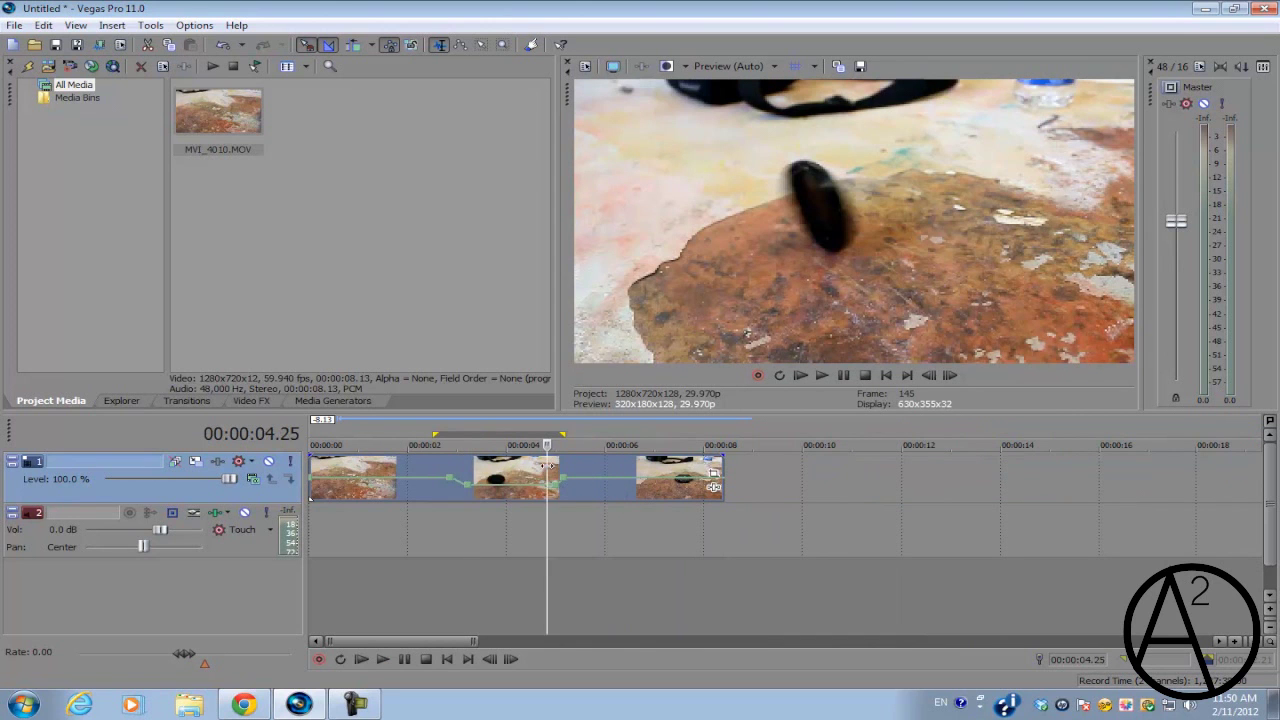
{"action": "left_click", "coordinate": [455, 476]}
{"action": "scroll", "coordinate": [455, 476], "scroll_direction": "up", "scroll_amount": 4}
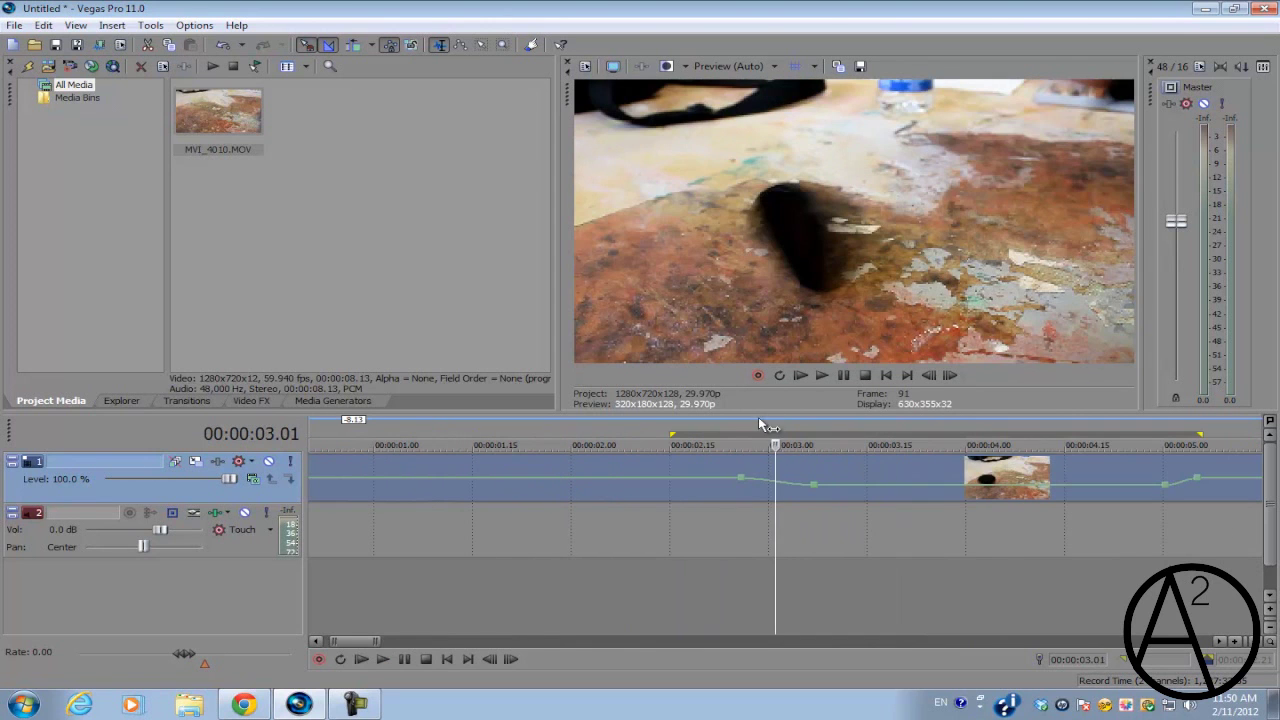
{"action": "scroll", "coordinate": [838, 475], "scroll_direction": "down", "scroll_amount": 3}
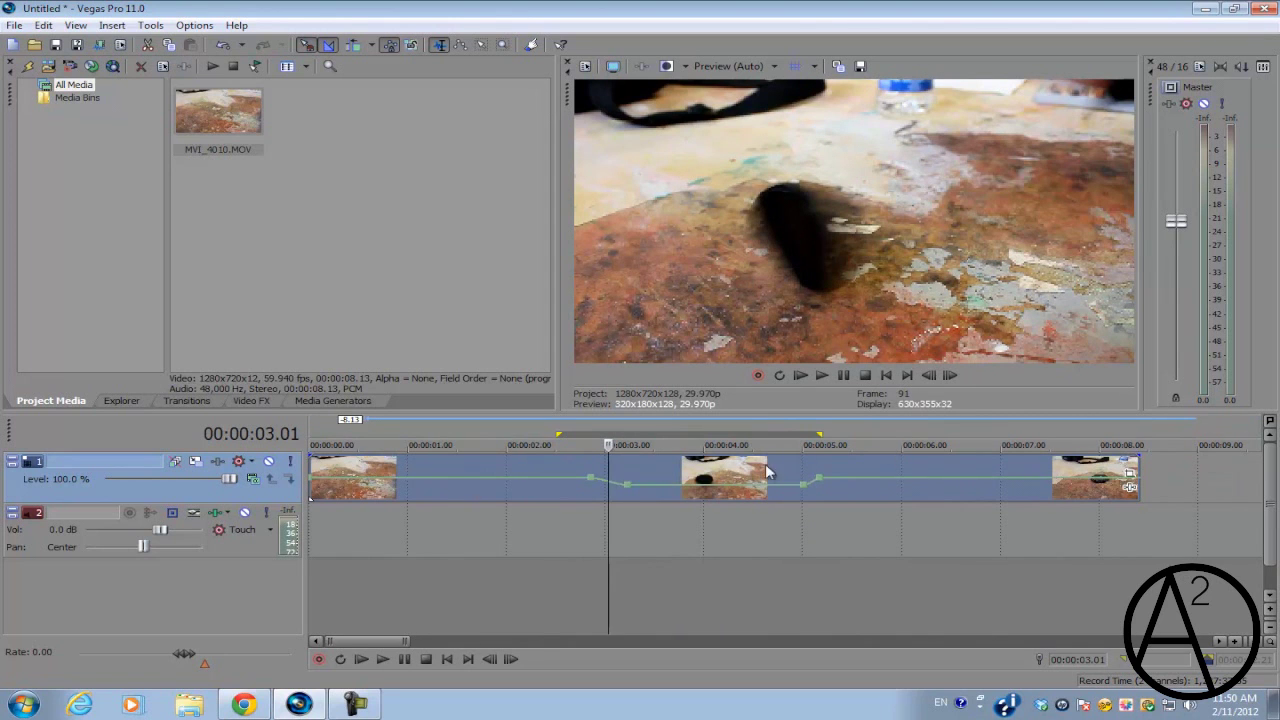
{"action": "scroll", "coordinate": [767, 472], "scroll_direction": "down", "scroll_amount": 5}
{"action": "left_click", "coordinate": [421, 478]}
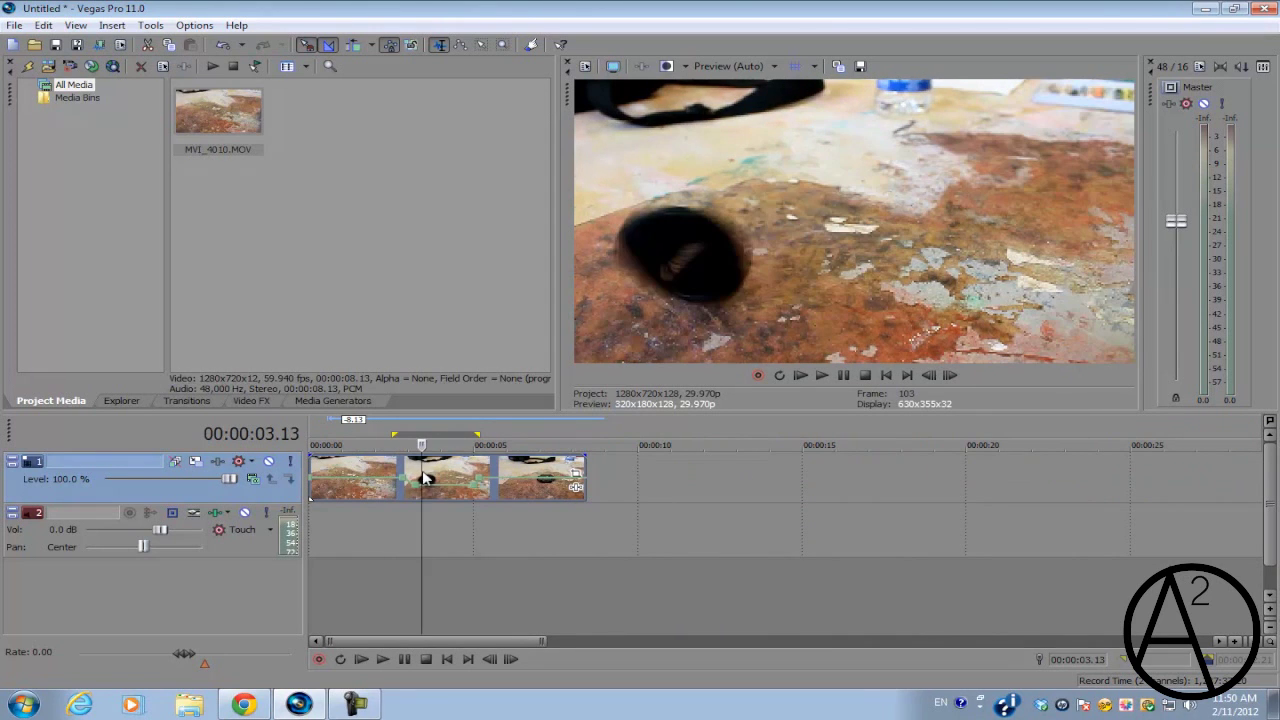
{"action": "left_click", "coordinate": [417, 478]}
{"action": "scroll", "coordinate": [445, 478], "scroll_direction": "up", "scroll_amount": 3}
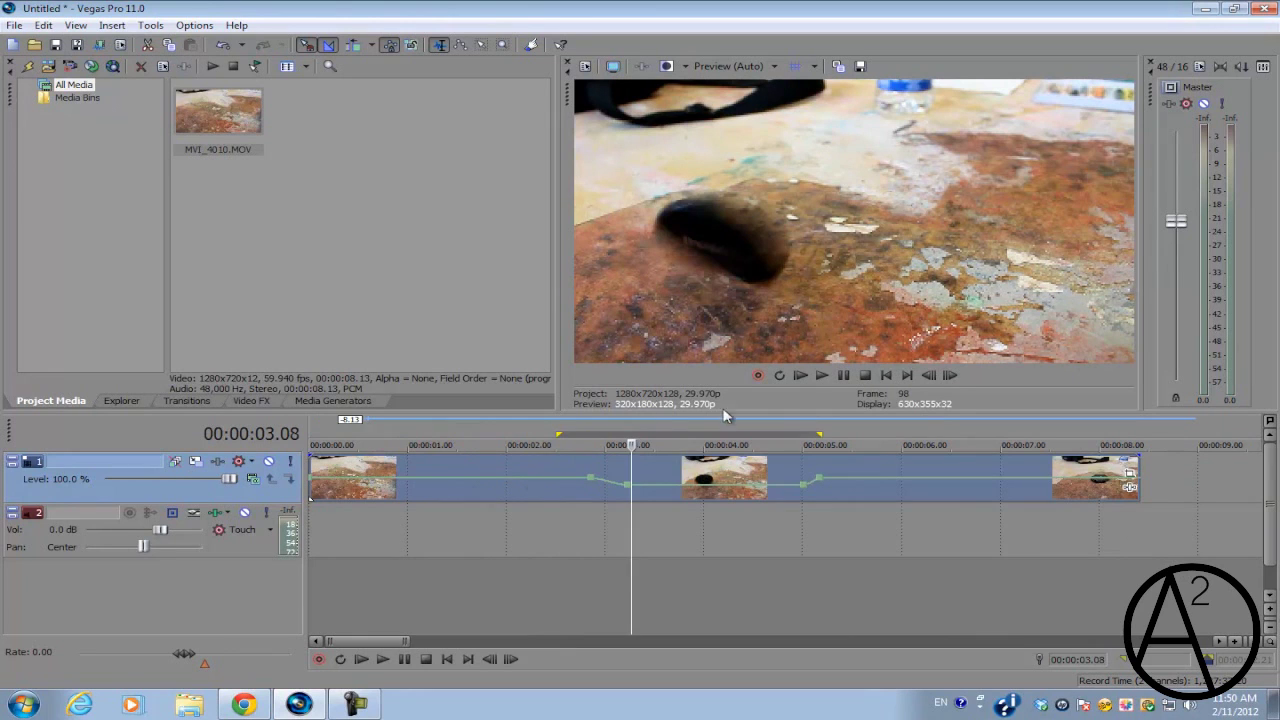
{"action": "left_click", "coordinate": [638, 470]}
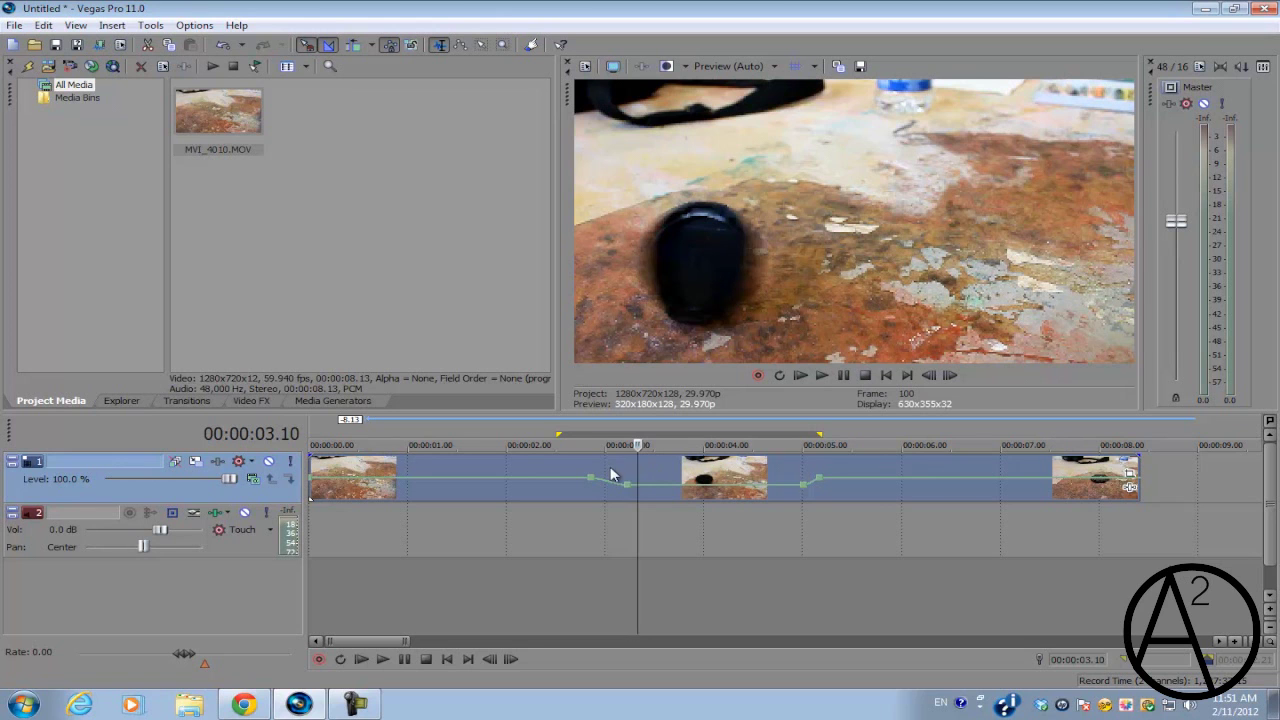
{"action": "left_click", "coordinate": [759, 470]}
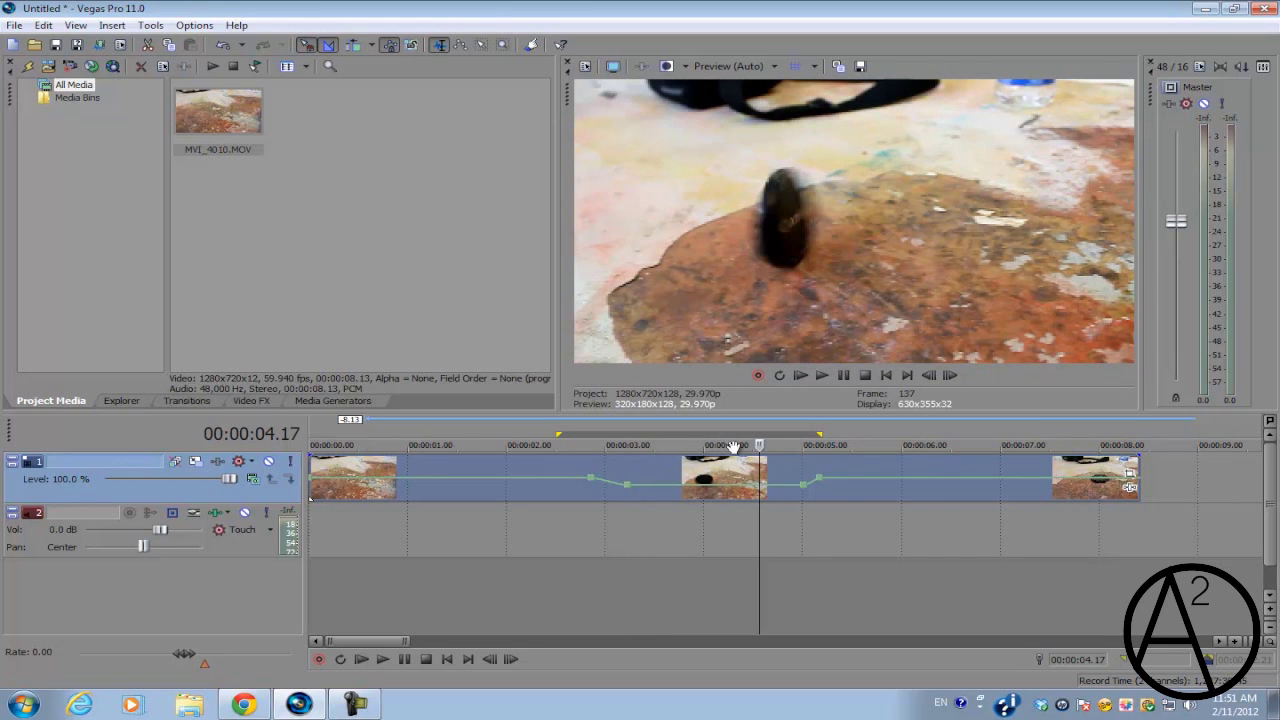
{"action": "scroll", "coordinate": [752, 527], "scroll_direction": "down", "scroll_amount": 3}
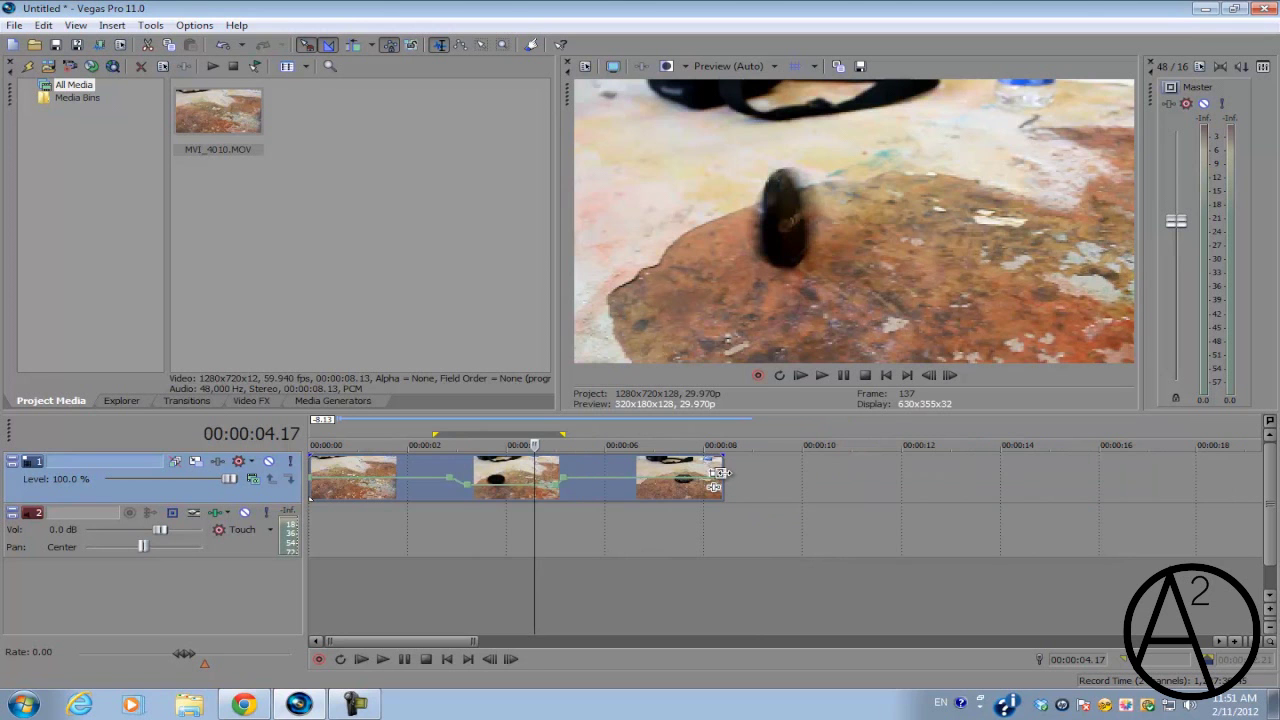
Drag the video event's end out to about 10 seconds
{"action": "left_click_drag", "start_coordinate": [715, 473], "coordinate": [787, 480]}
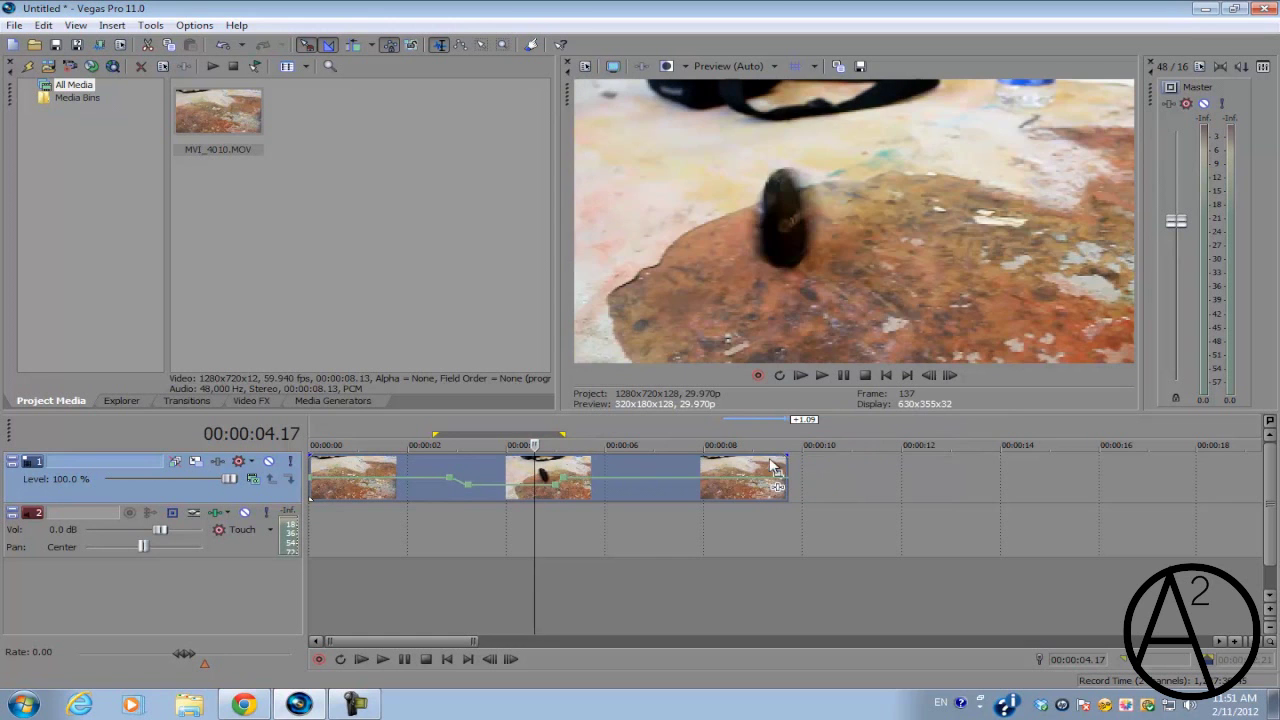
{"action": "left_click", "coordinate": [708, 474]}
{"action": "left_click_drag", "start_coordinate": [768, 474], "coordinate": [852, 470]}
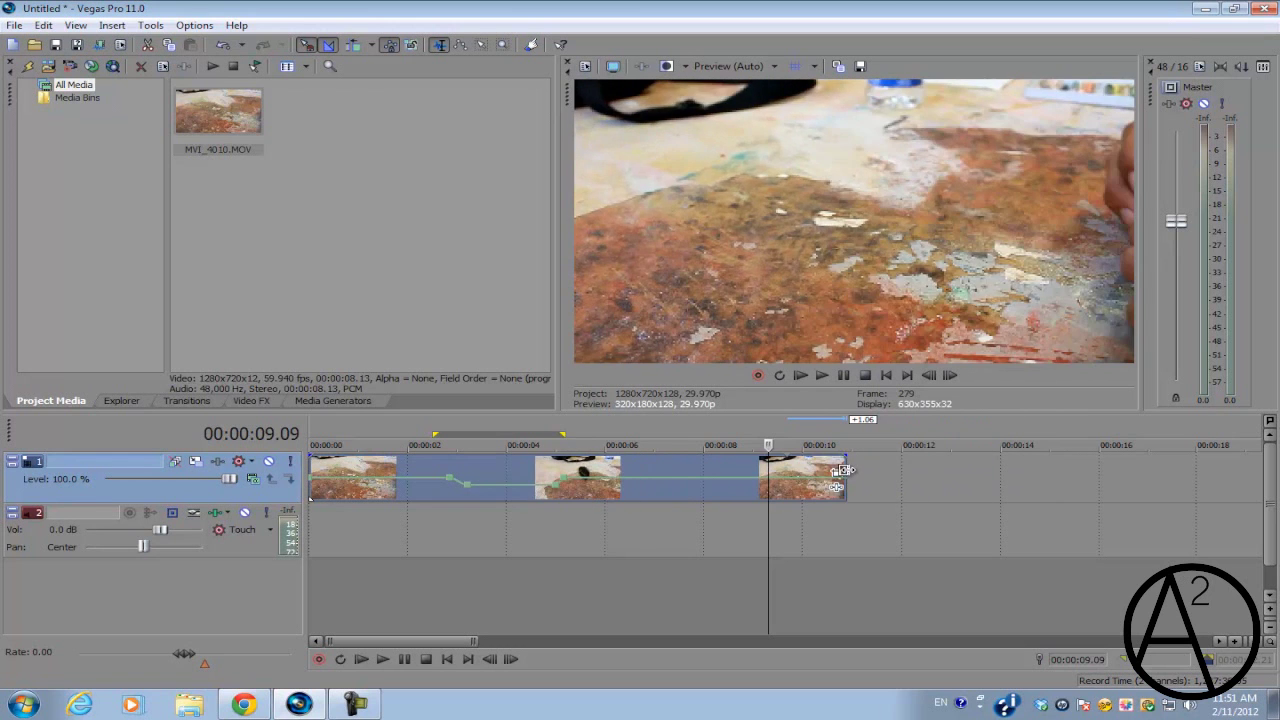
Drag the 03.07 velocity point below zero to -31% reverse speed
{"action": "left_click", "coordinate": [474, 466]}
{"action": "scroll", "coordinate": [743, 491], "scroll_direction": "up", "scroll_amount": 4}
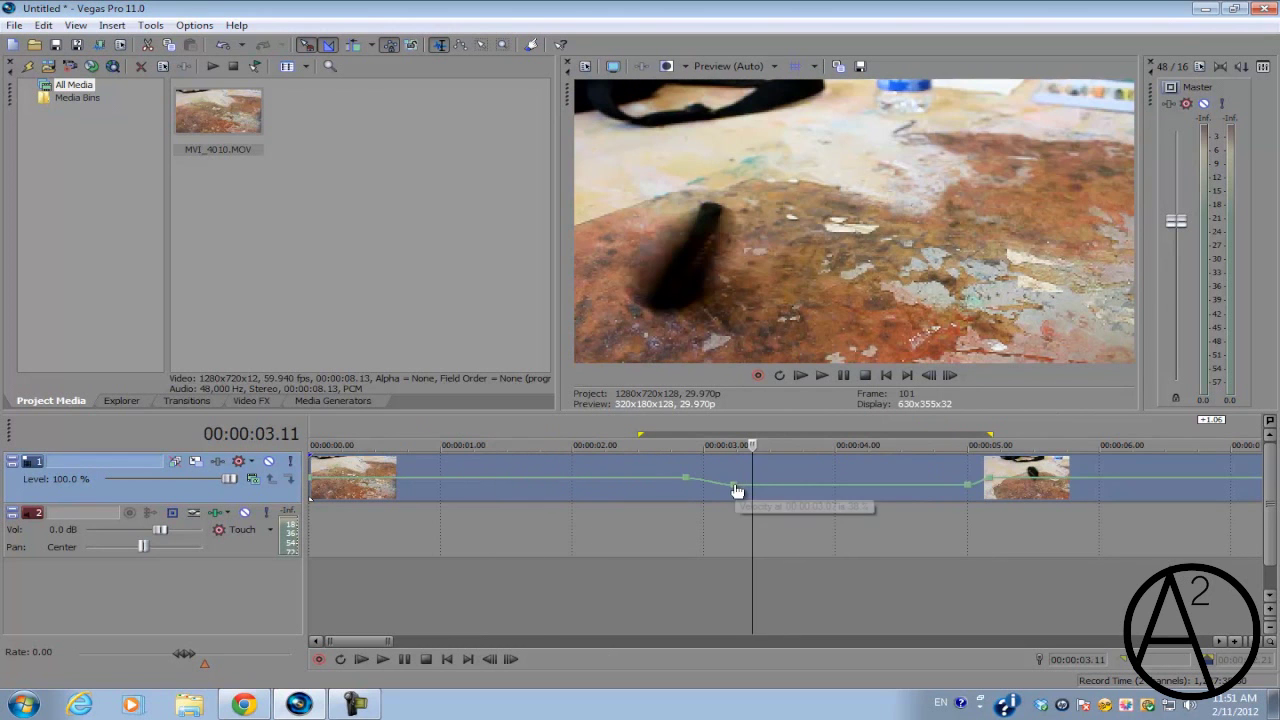
{"action": "left_click", "coordinate": [737, 491]}
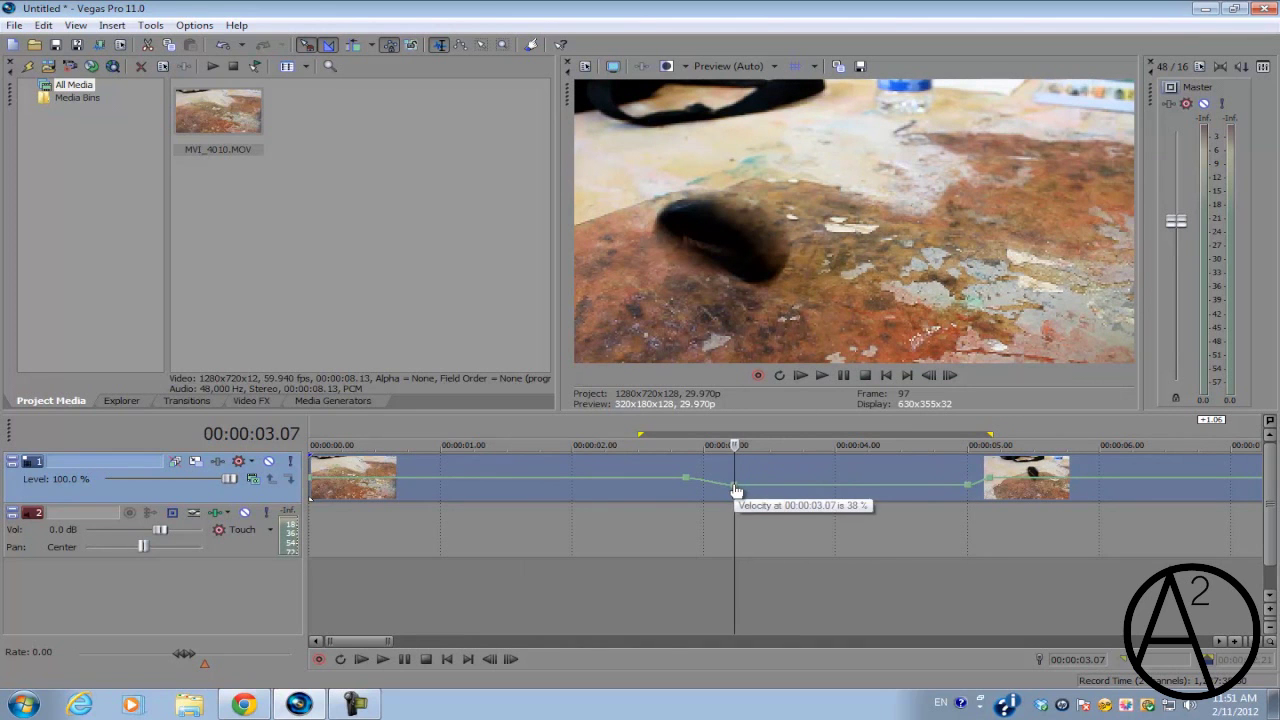
{"action": "left_click_drag", "start_coordinate": [736, 490], "coordinate": [735, 483]}
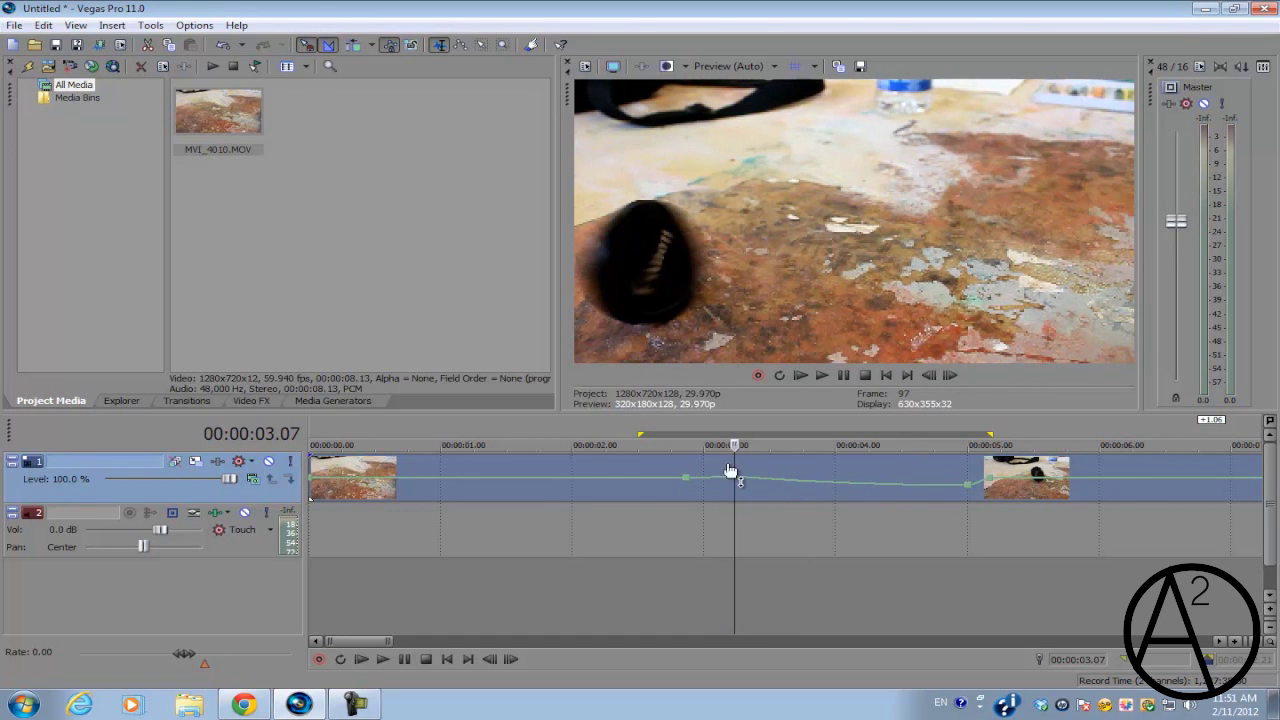
{"action": "left_click_drag", "start_coordinate": [737, 482], "coordinate": [735, 501]}
Step back to 00:00:03.00 and play the reverse-speed ramp
{"action": "key", "text": "Left"}
{"action": "key", "text": "Left"}
{"action": "key", "text": "Left"}
{"action": "key", "text": "Left"}
{"action": "key", "text": "Left"}
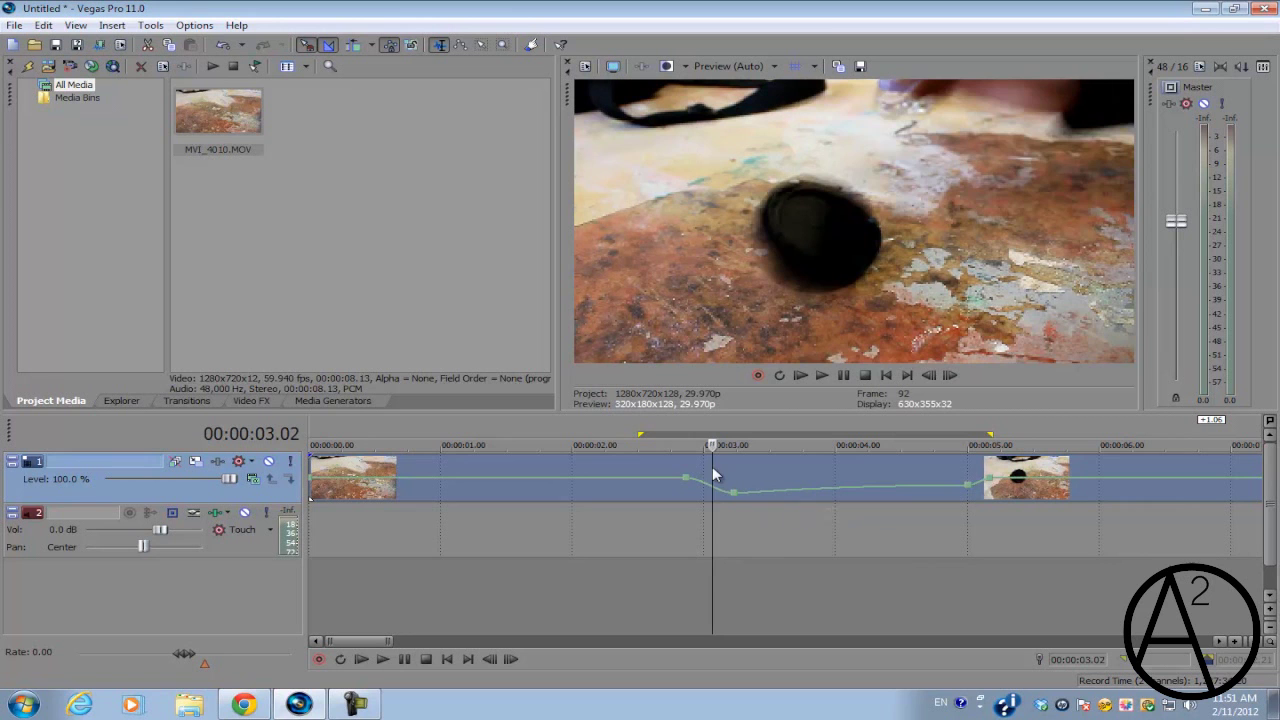
{"action": "key", "text": "Left"}
{"action": "key", "text": "Left"}
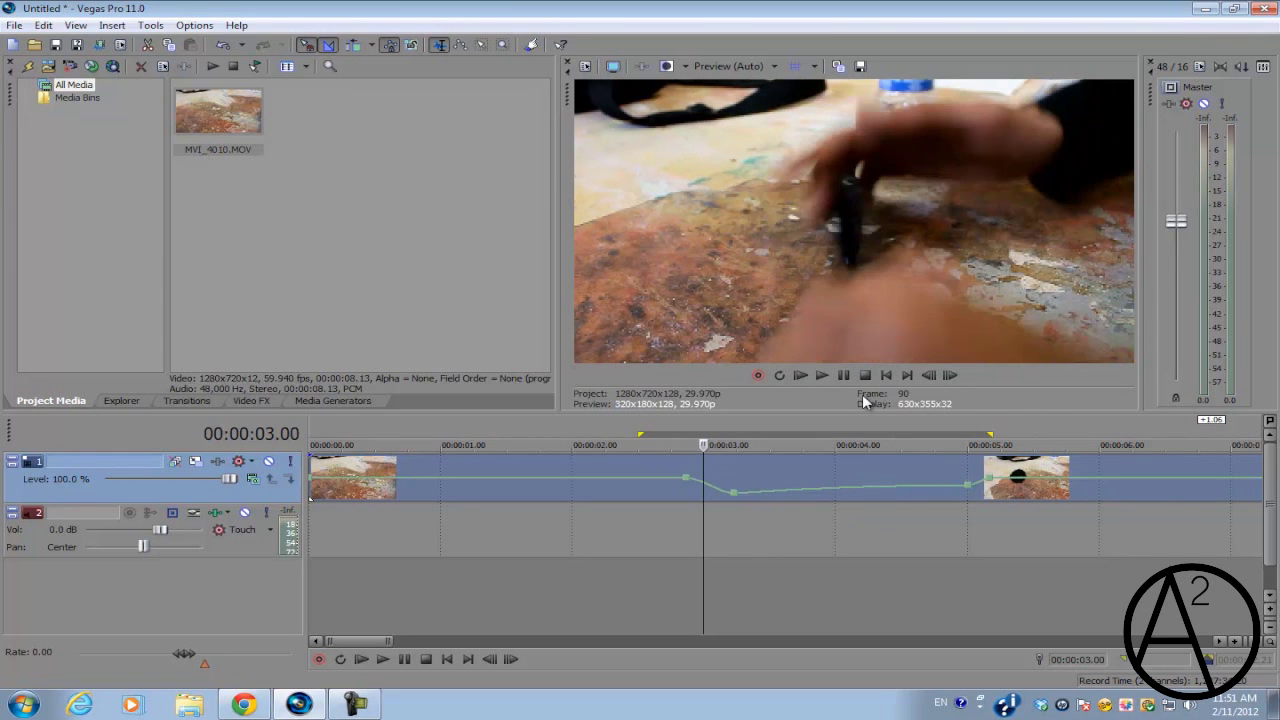
{"action": "key", "text": "space"}
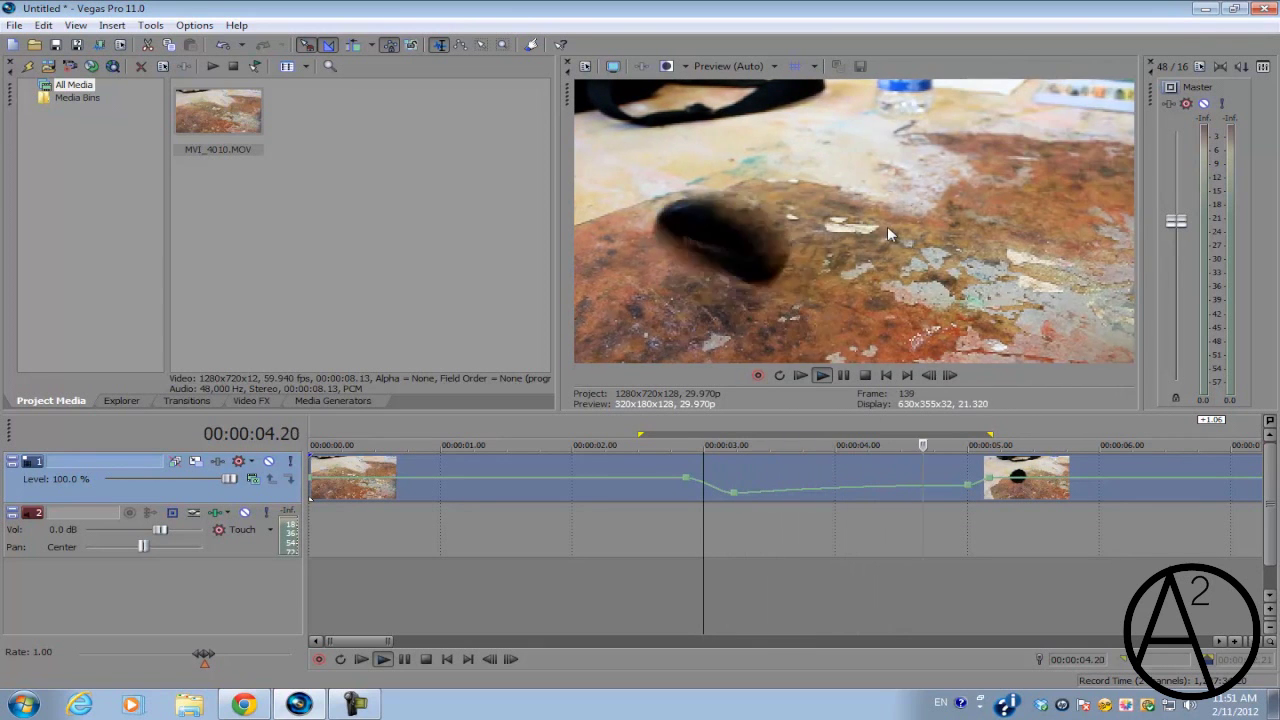
{"action": "left_click", "coordinate": [731, 481]}
{"action": "key", "text": "space"}
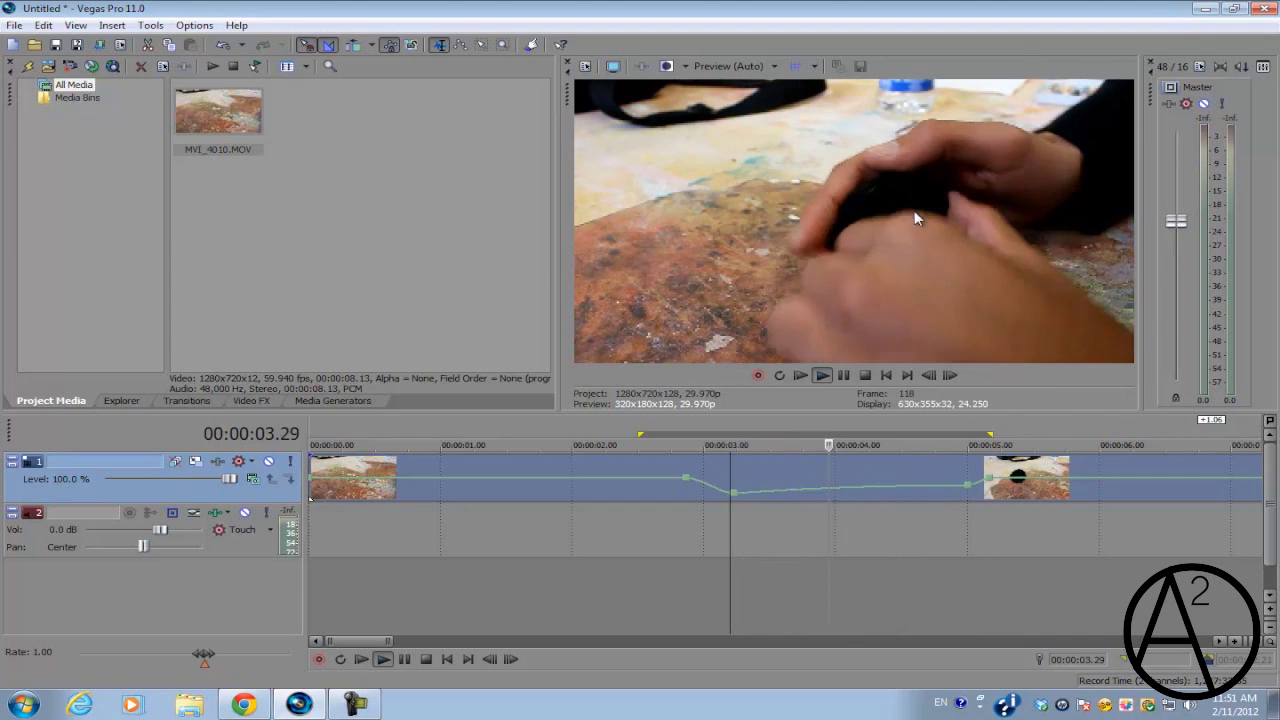
{"action": "key", "text": "space"}
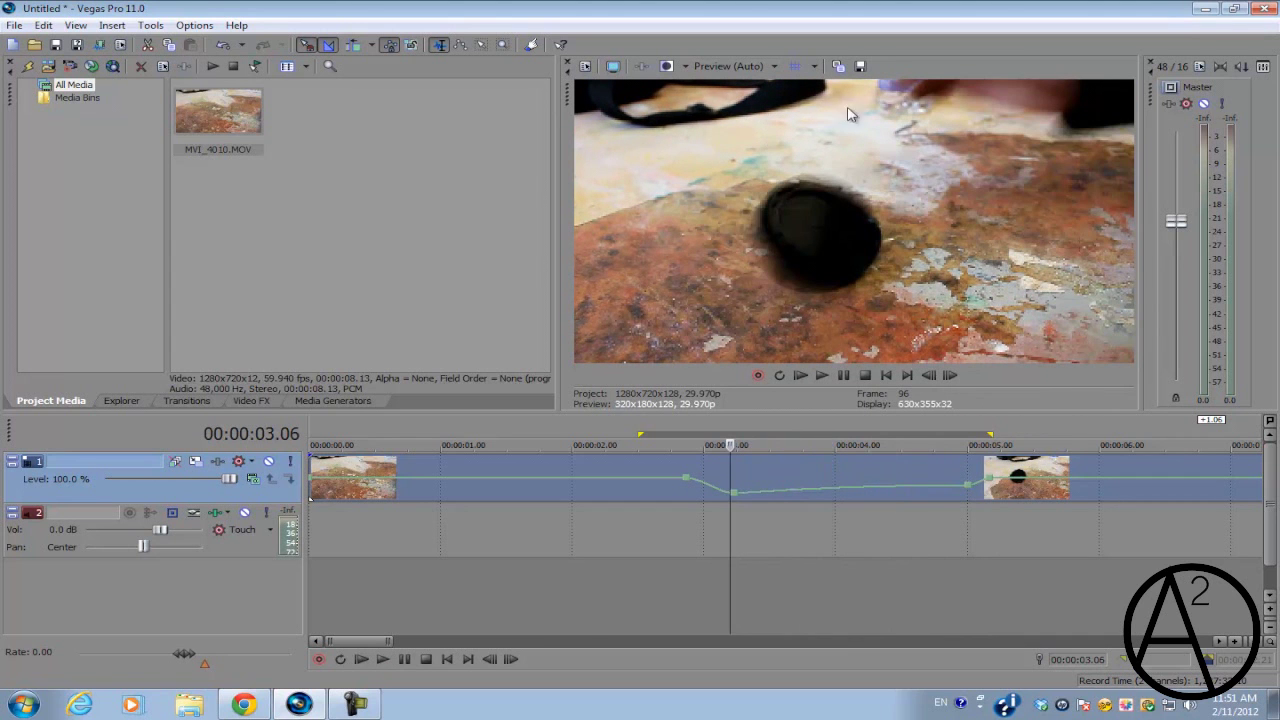
Raise the 03.07 velocity point back to a slow forward speed, about 45%
{"action": "left_click", "coordinate": [741, 497]}
{"action": "mouse_move", "coordinate": [738, 499]}
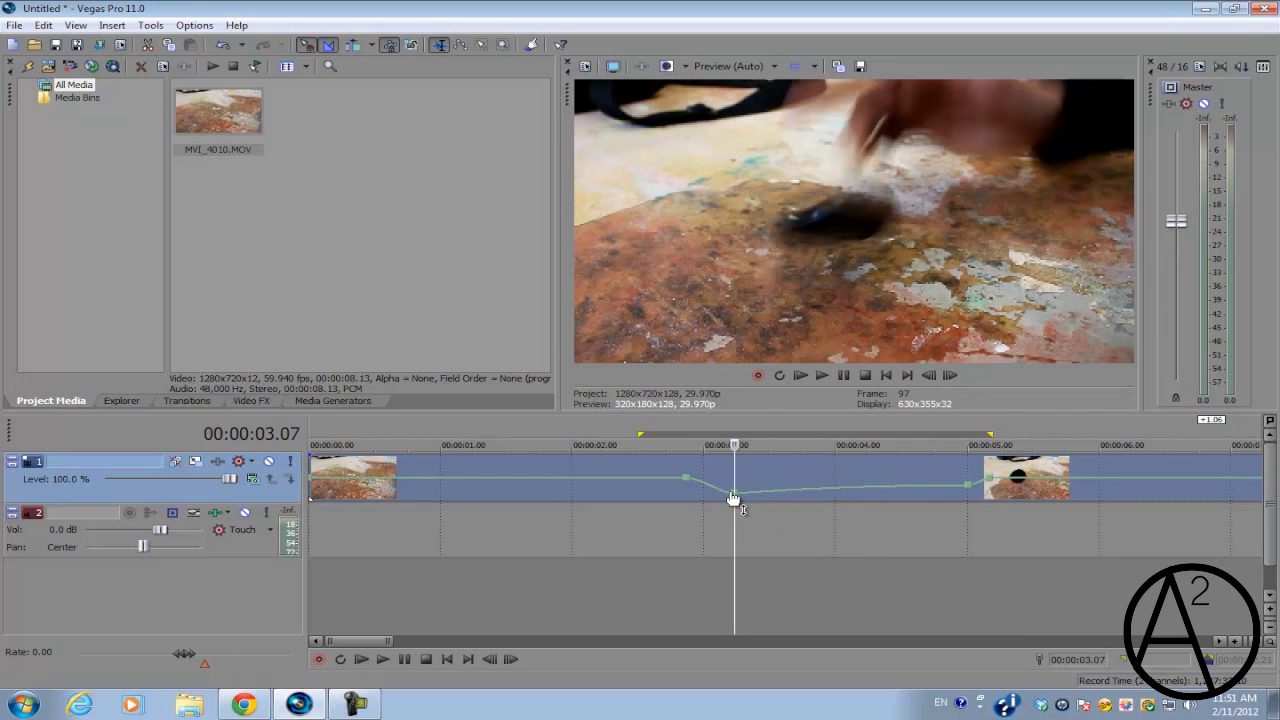
{"action": "left_click_drag", "start_coordinate": [738, 499], "coordinate": [731, 498]}
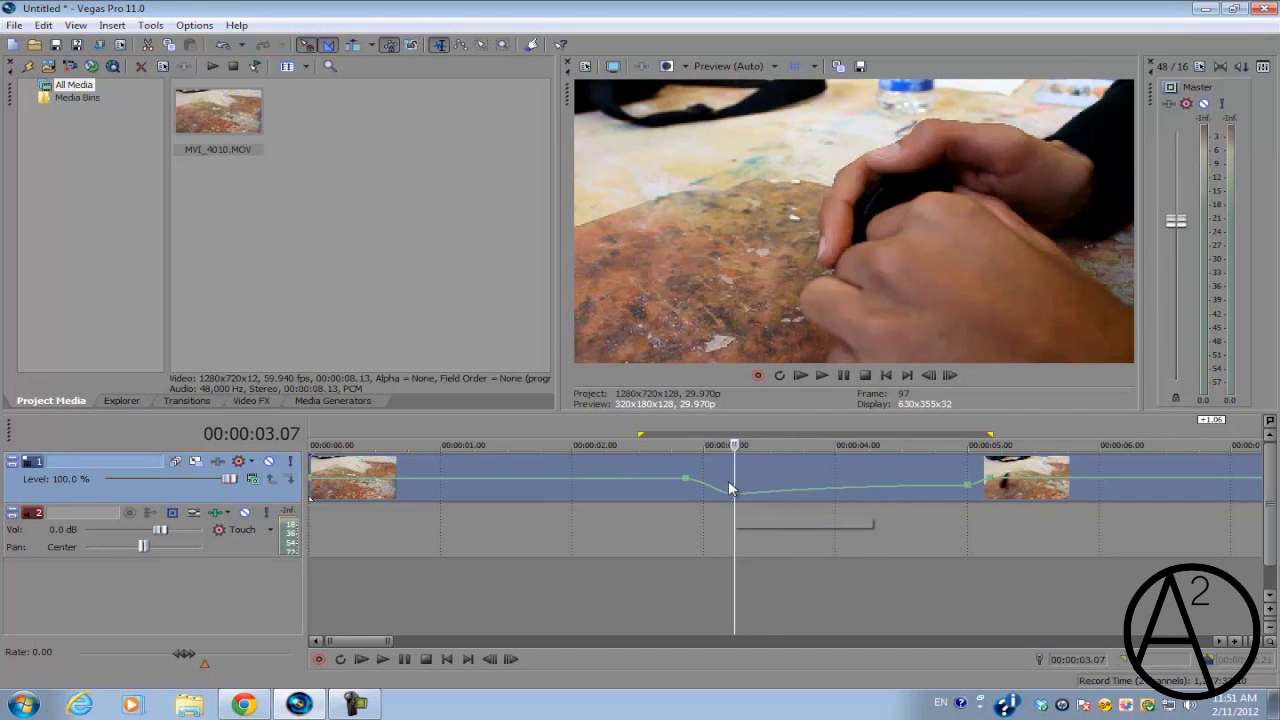
{"action": "left_click", "coordinate": [730, 489]}
{"action": "left_click_drag", "start_coordinate": [730, 489], "coordinate": [735, 493]}
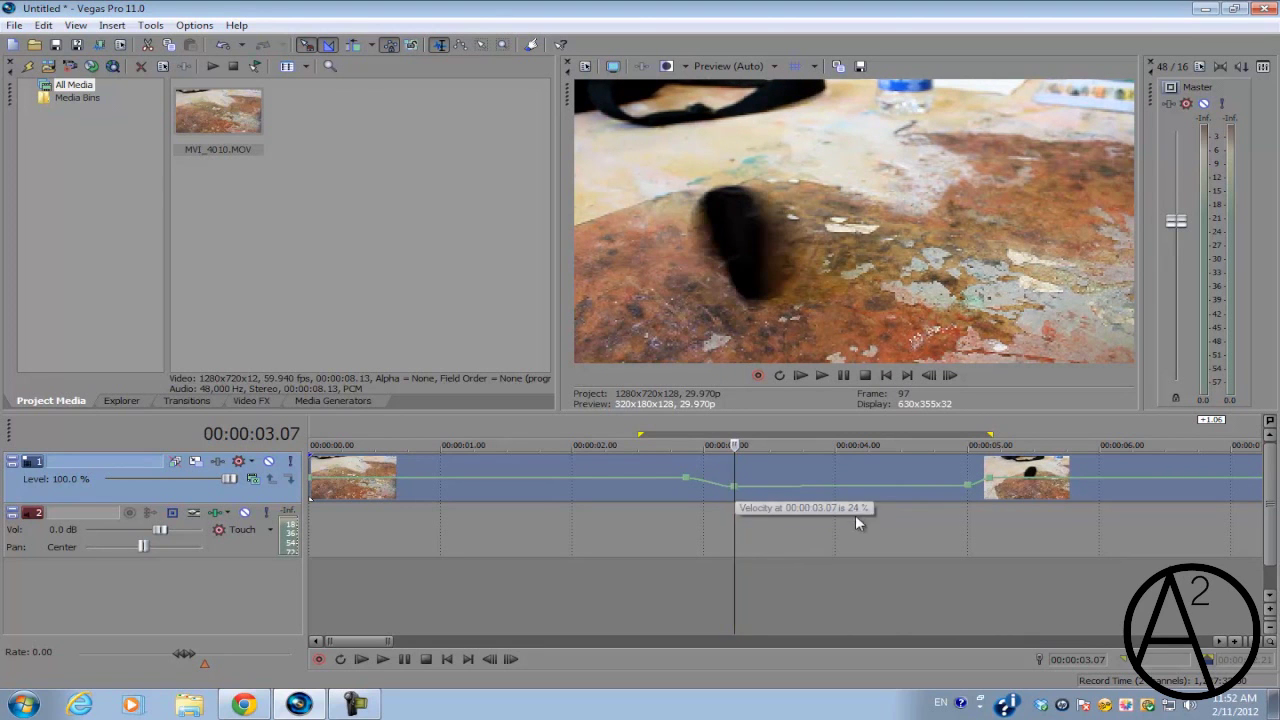
Maximize track 1 and enlarge the timeline to view the velocity ramp, then restore the track height
{"action": "left_click", "coordinate": [12, 463]}
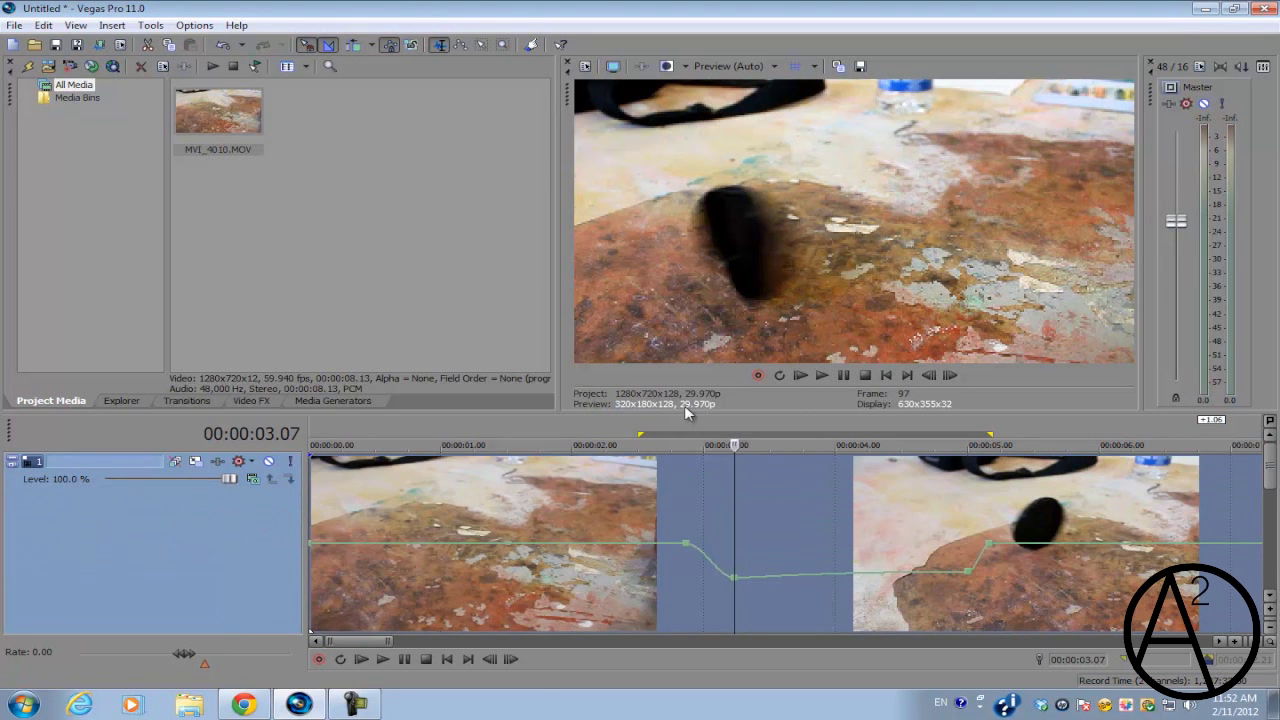
{"action": "left_click_drag", "start_coordinate": [686, 412], "coordinate": [690, 290]}
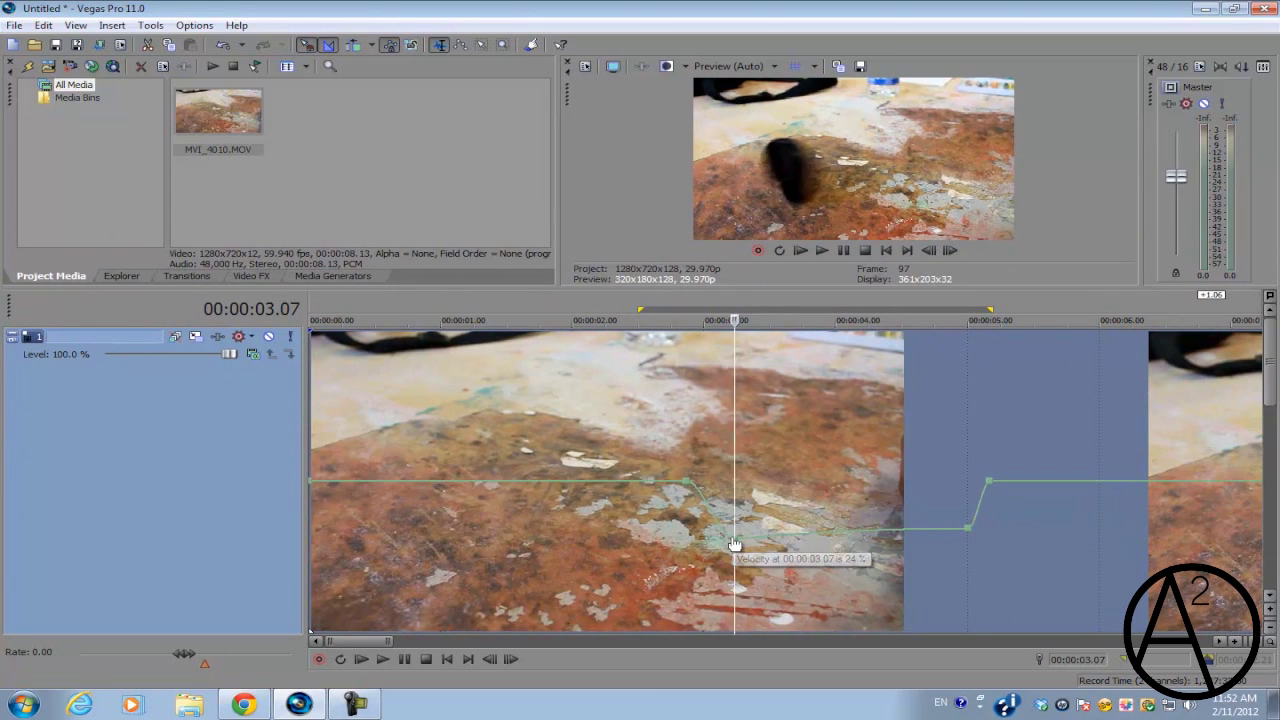
{"action": "mouse_move", "coordinate": [735, 544]}
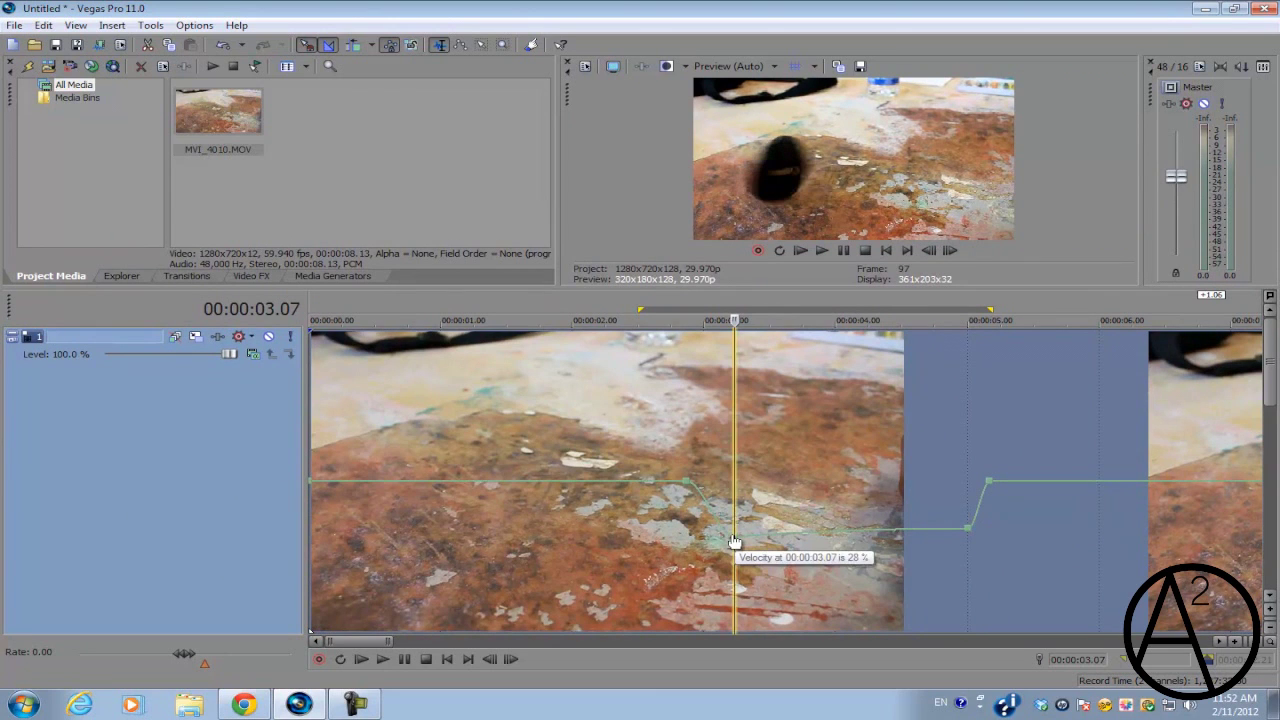
{"action": "left_click", "coordinate": [12, 339]}
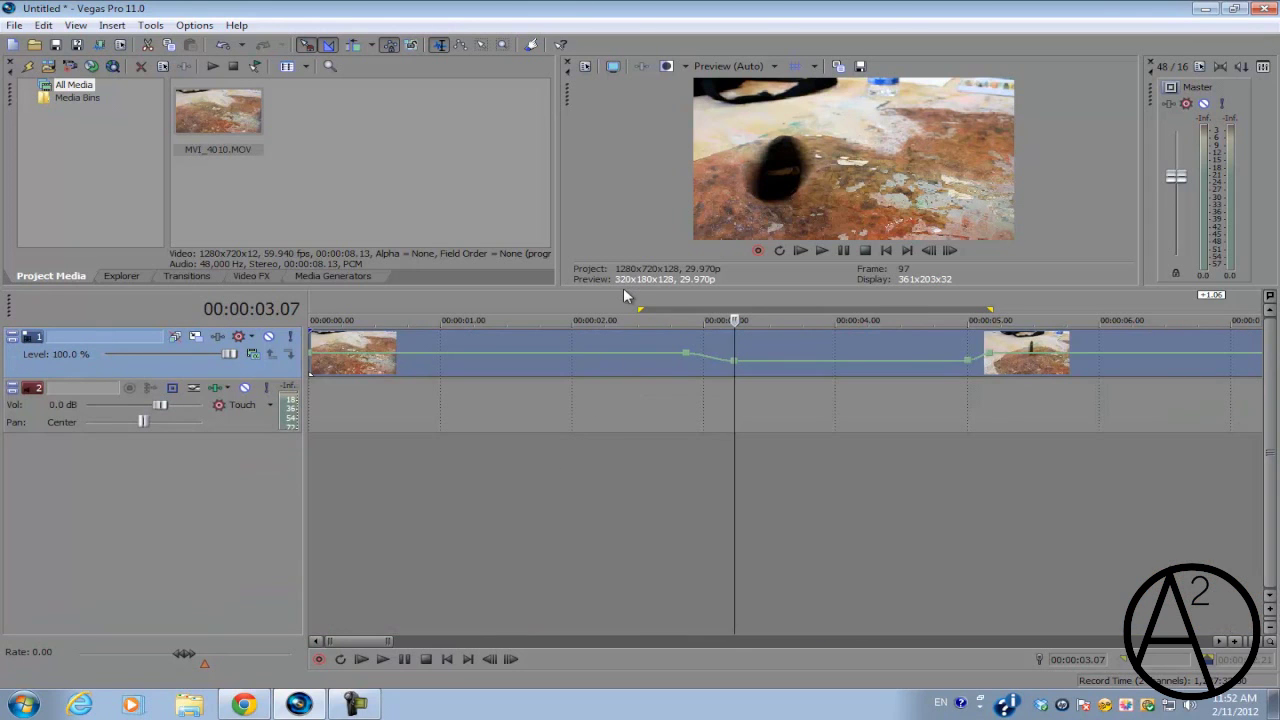
Enlarge the preview and check the 00:00:03.07 velocity point's exact value, keeping it at 29%
{"action": "left_click_drag", "start_coordinate": [623, 287], "coordinate": [612, 431]}
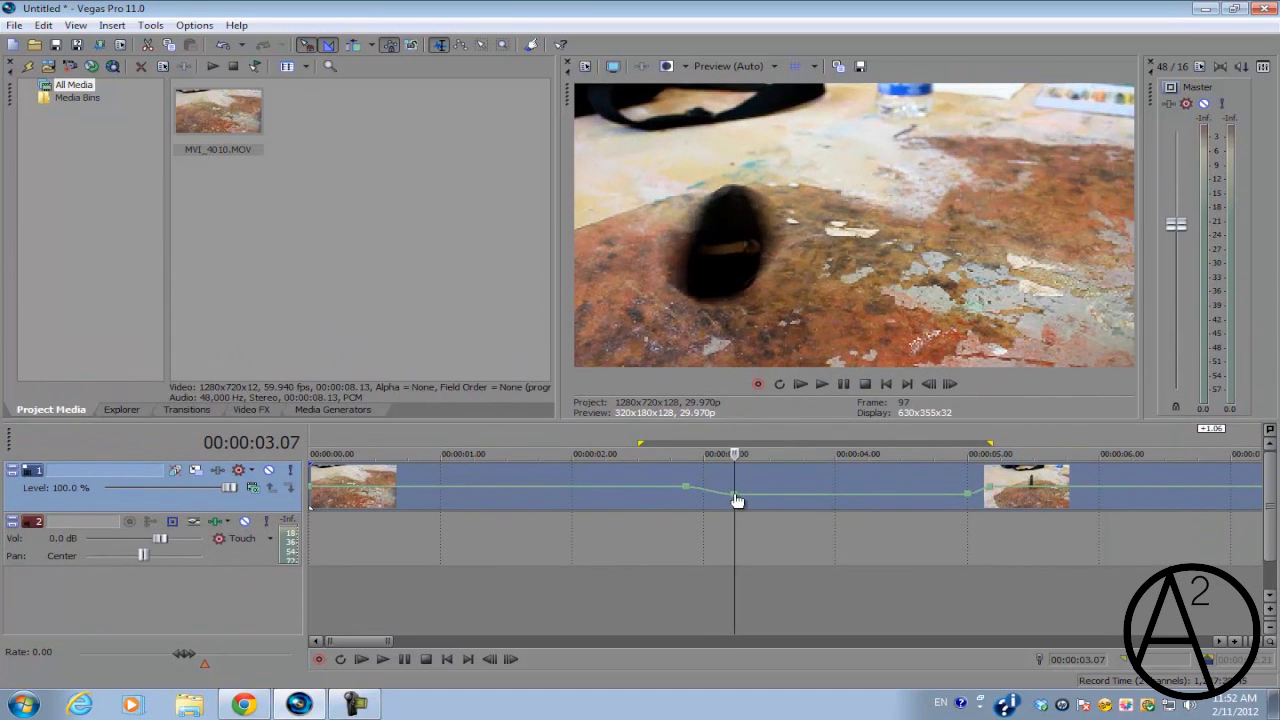
{"action": "right_click", "coordinate": [737, 495]}
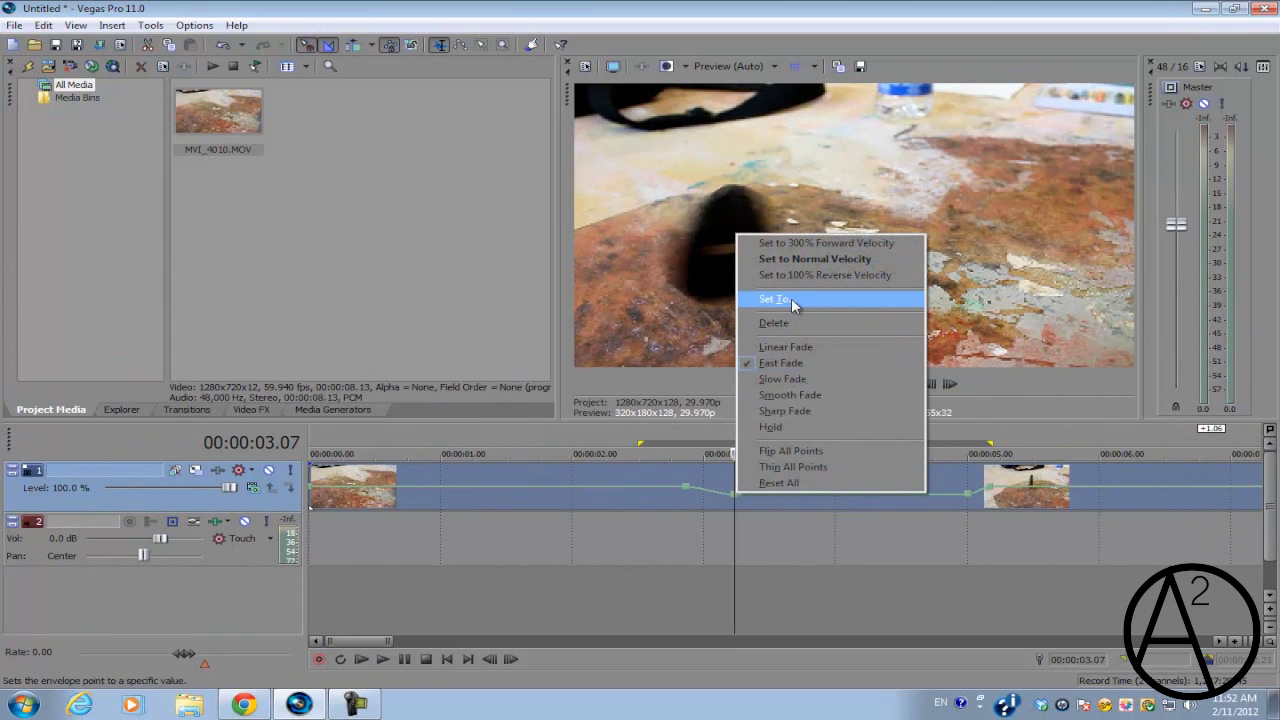
{"action": "left_click", "coordinate": [832, 303]}
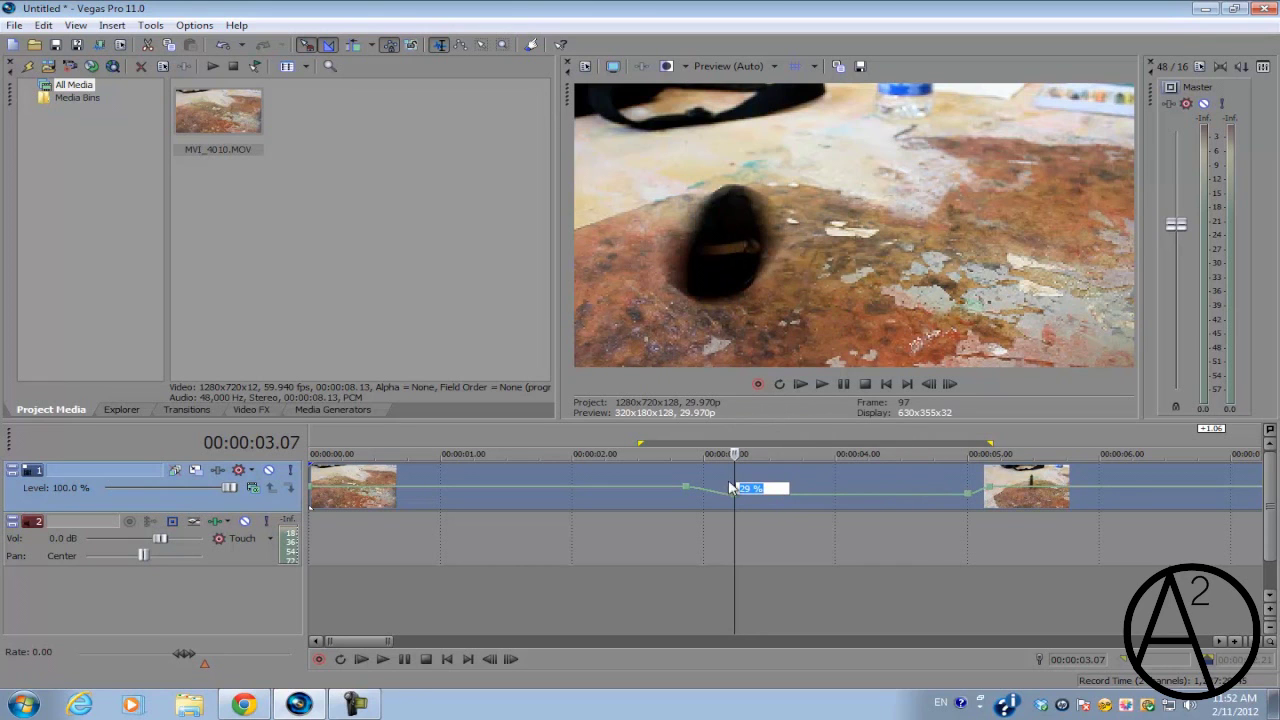
{"action": "key", "text": "Return"}
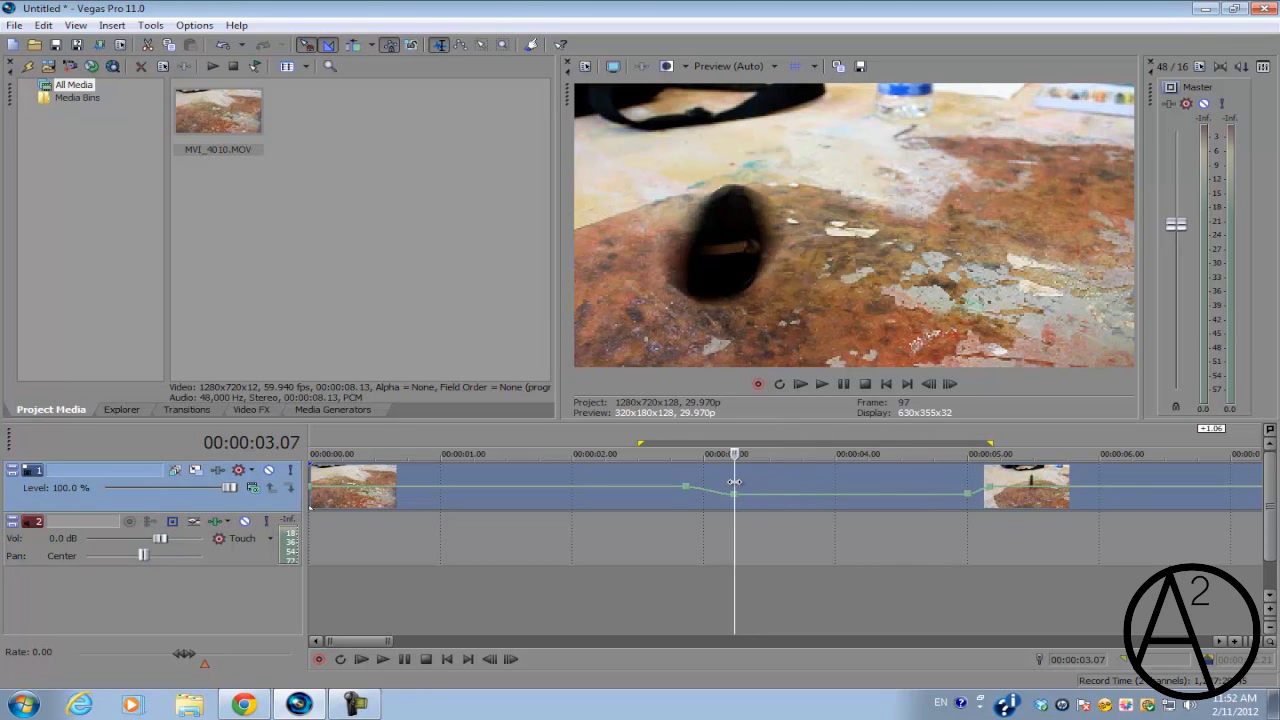
Raise the velocity envelope stretch after 00:00:03.07 to 158%
{"action": "right_click", "coordinate": [734, 491]}
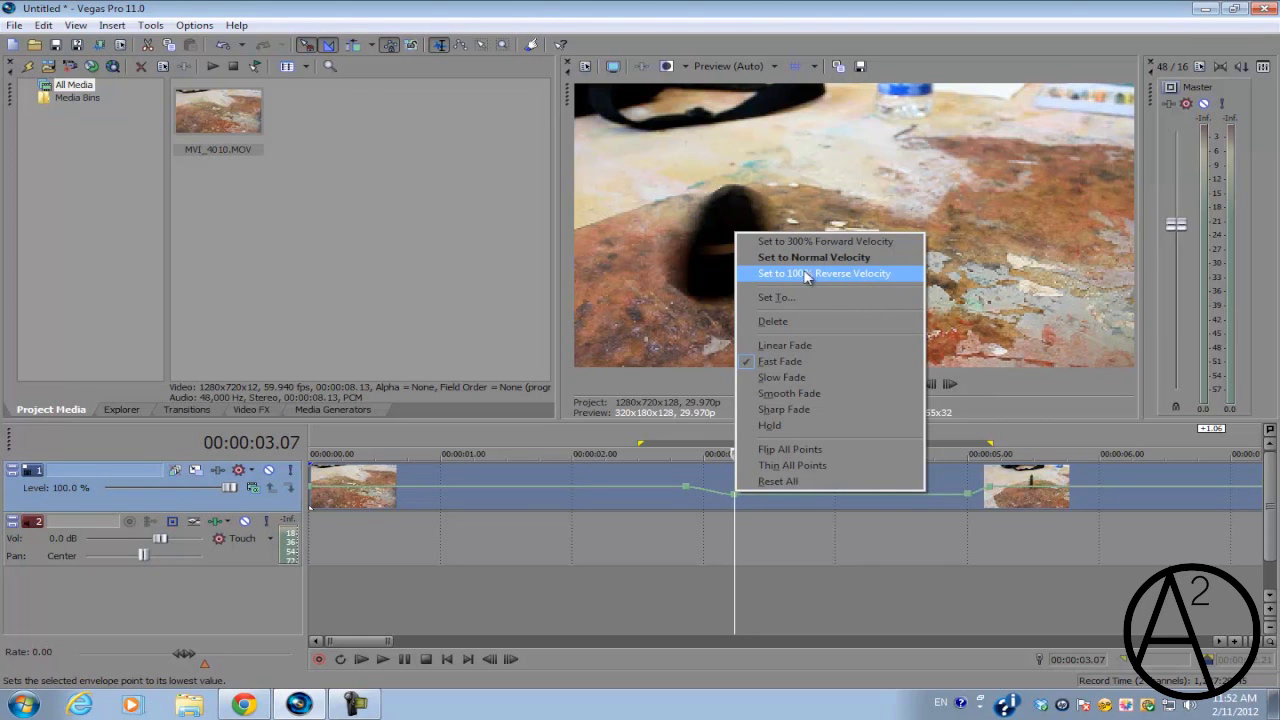
{"action": "left_click", "coordinate": [703, 483]}
{"action": "left_click_drag", "start_coordinate": [800, 502], "coordinate": [801, 486]}
{"action": "left_click", "coordinate": [843, 493]}
{"action": "left_click", "coordinate": [836, 495]}
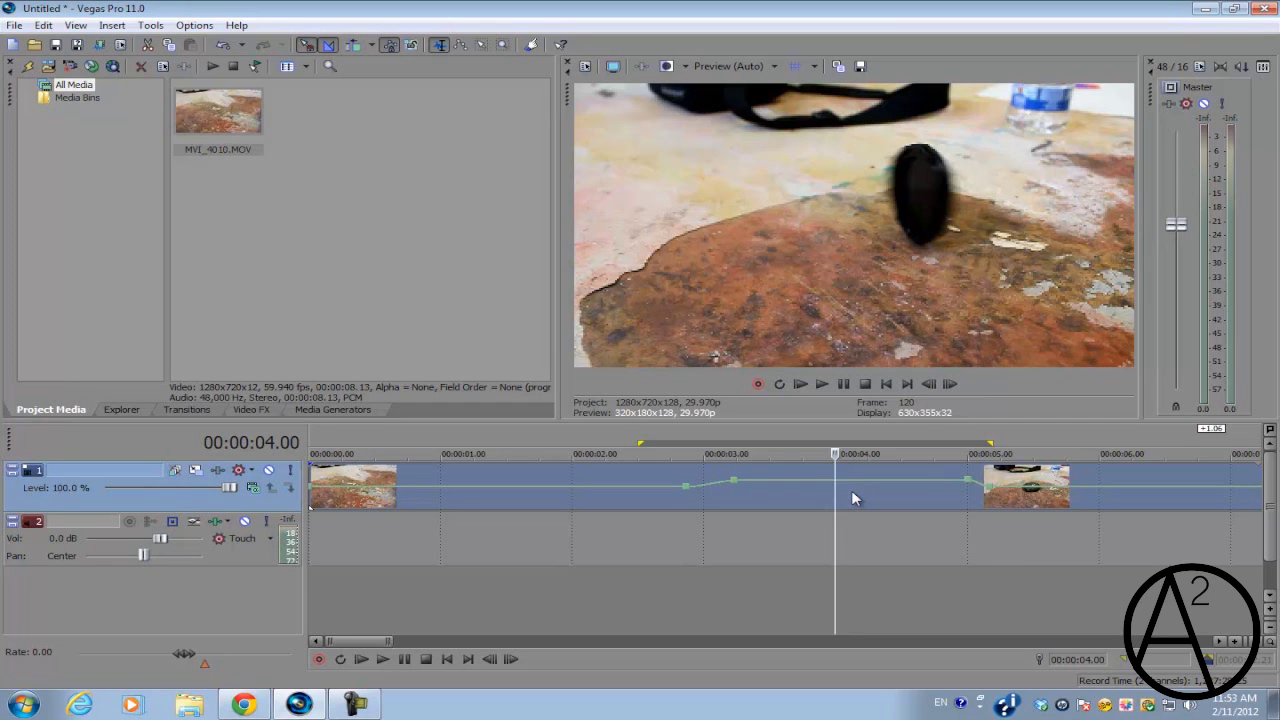
{"action": "scroll", "coordinate": [854, 490], "scroll_direction": "down", "scroll_amount": 3}
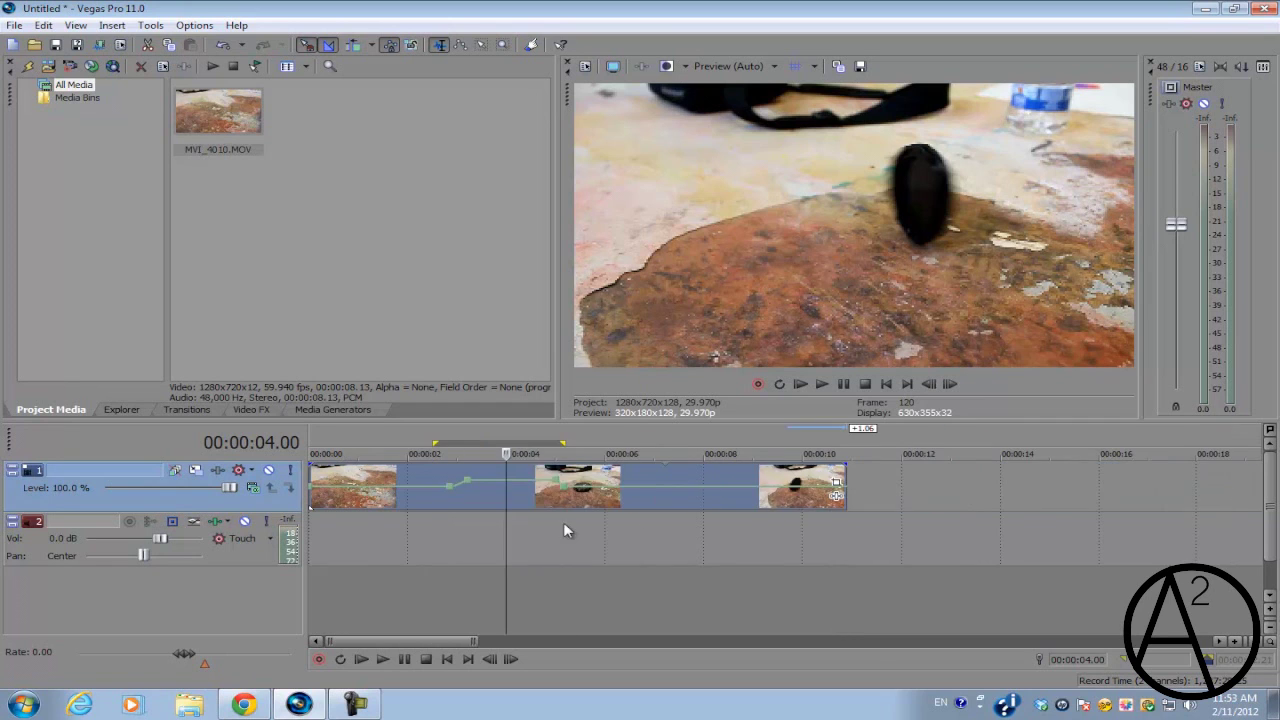
{"action": "left_click", "coordinate": [561, 522]}
{"action": "scroll", "coordinate": [603, 526], "scroll_direction": "up", "scroll_amount": 2}
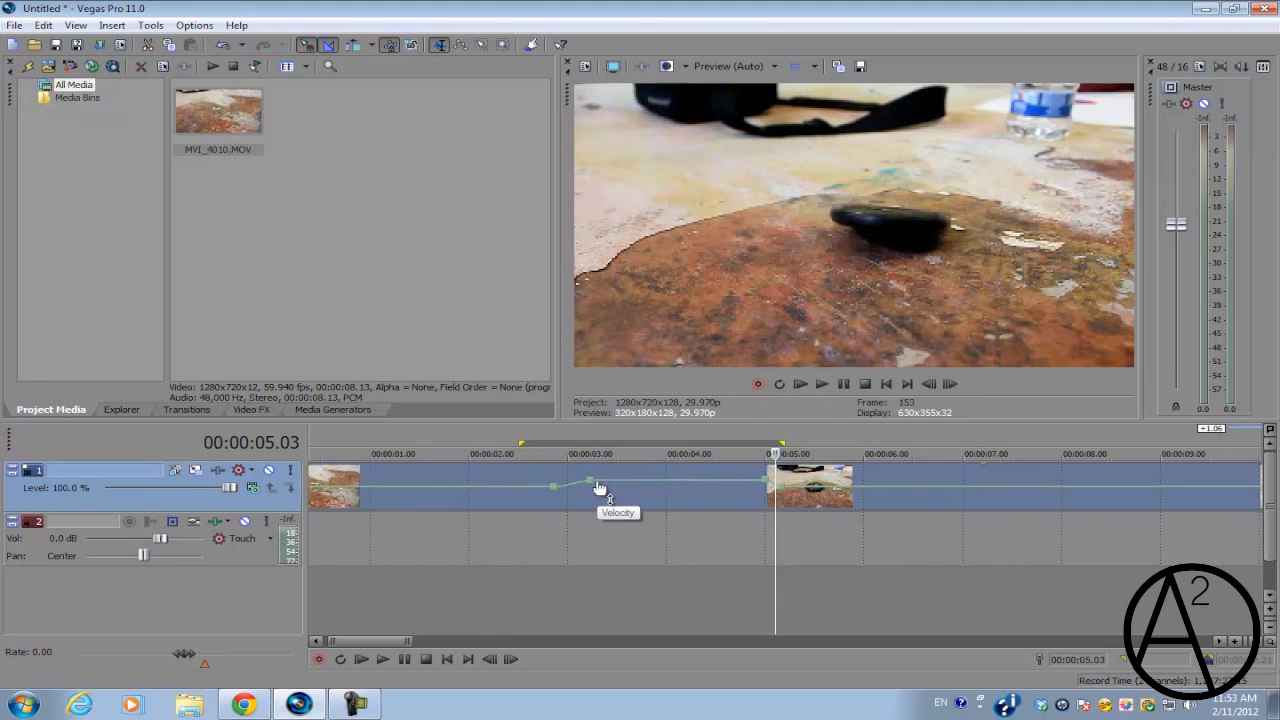
{"action": "left_click", "coordinate": [519, 470]}
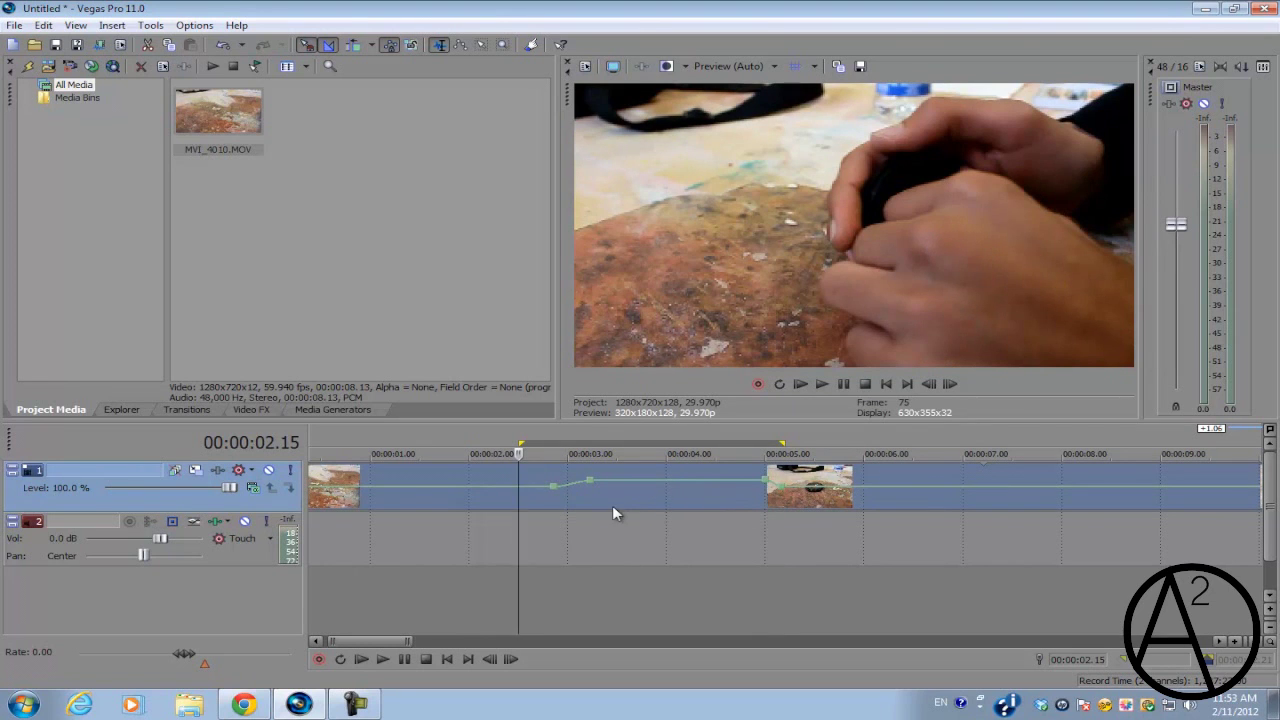
{"action": "scroll", "coordinate": [612, 513], "scroll_direction": "down", "scroll_amount": 4}
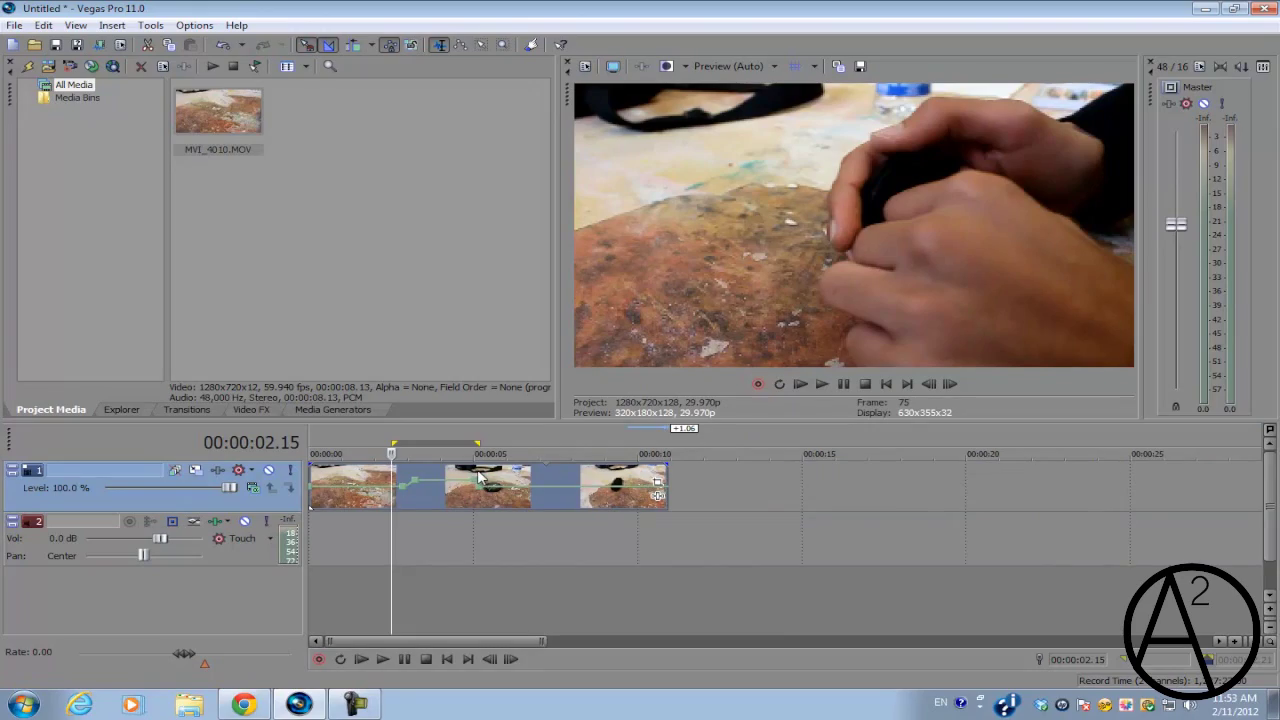